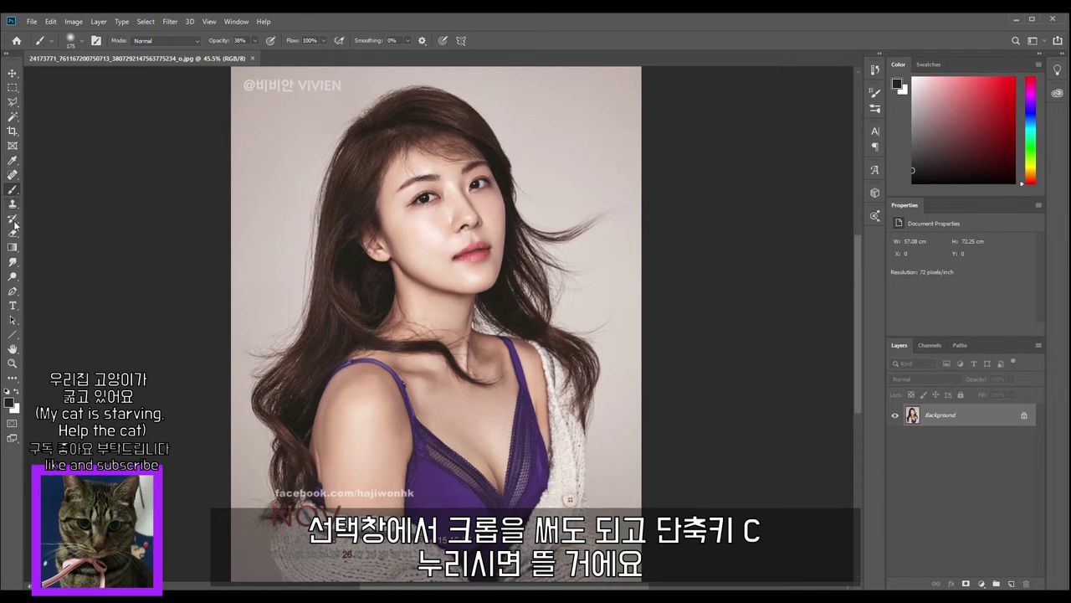
- Activate the standard Crop tool for the portrait photo
{"action": "left_click", "coordinate": [12, 132]}
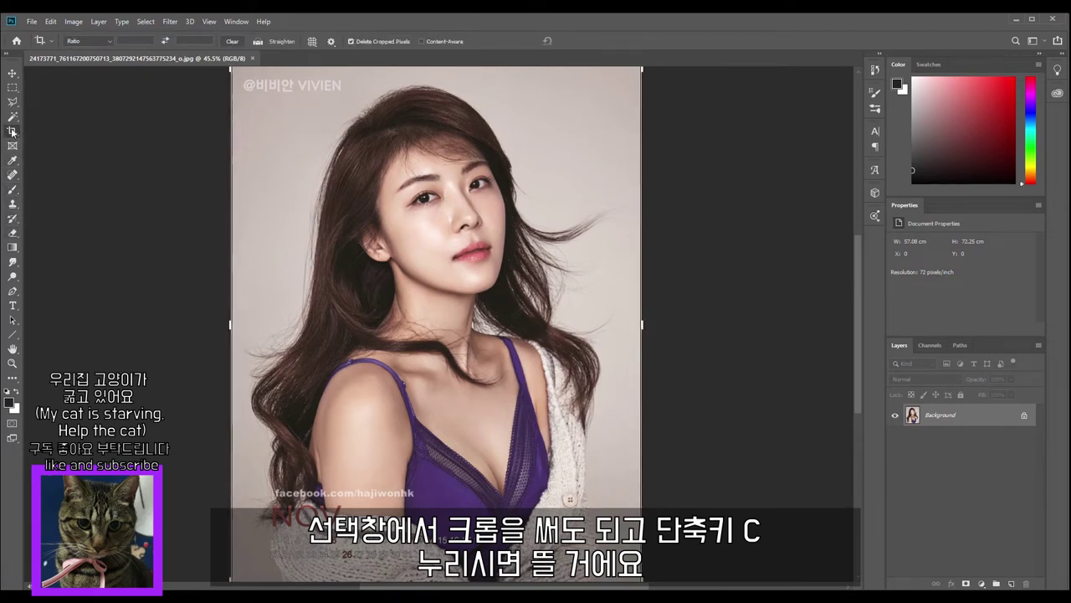
{"action": "right_click", "coordinate": [13, 131]}
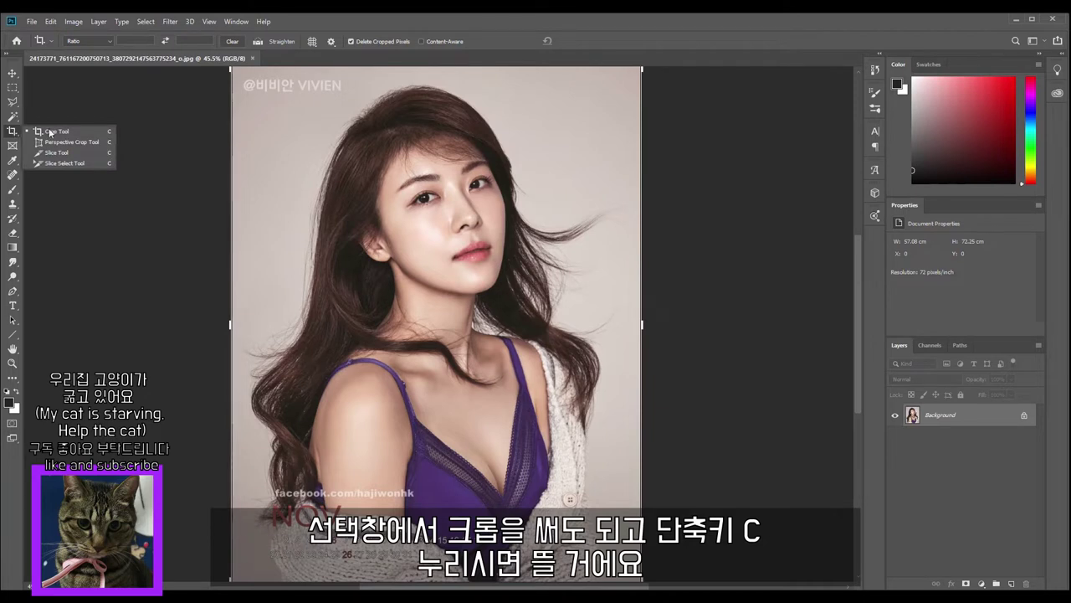
{"action": "left_click", "coordinate": [83, 110]}
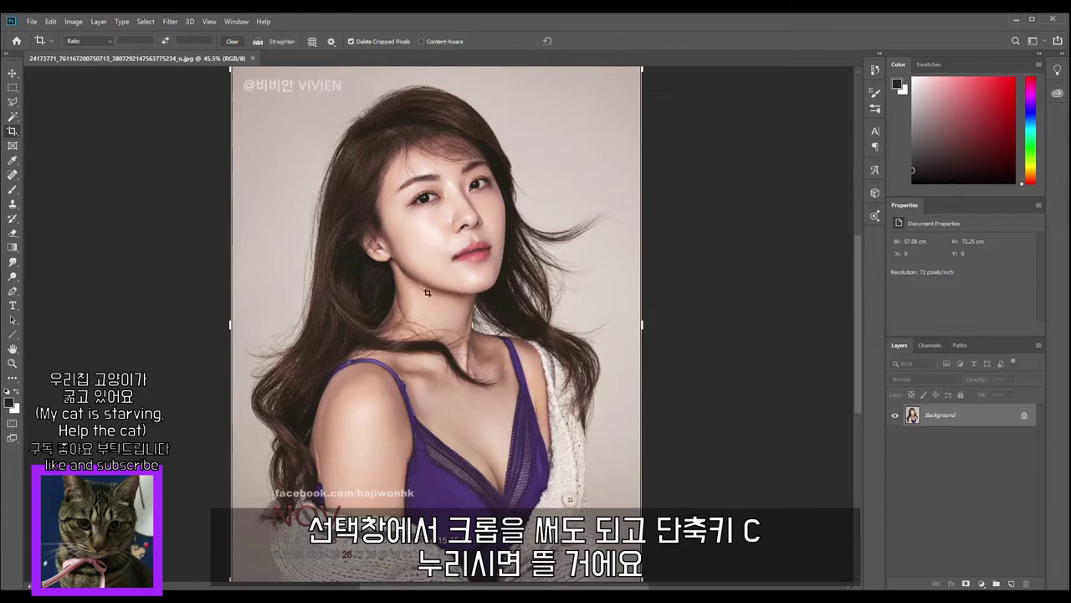
{"action": "key", "text": "ctrl+0"}
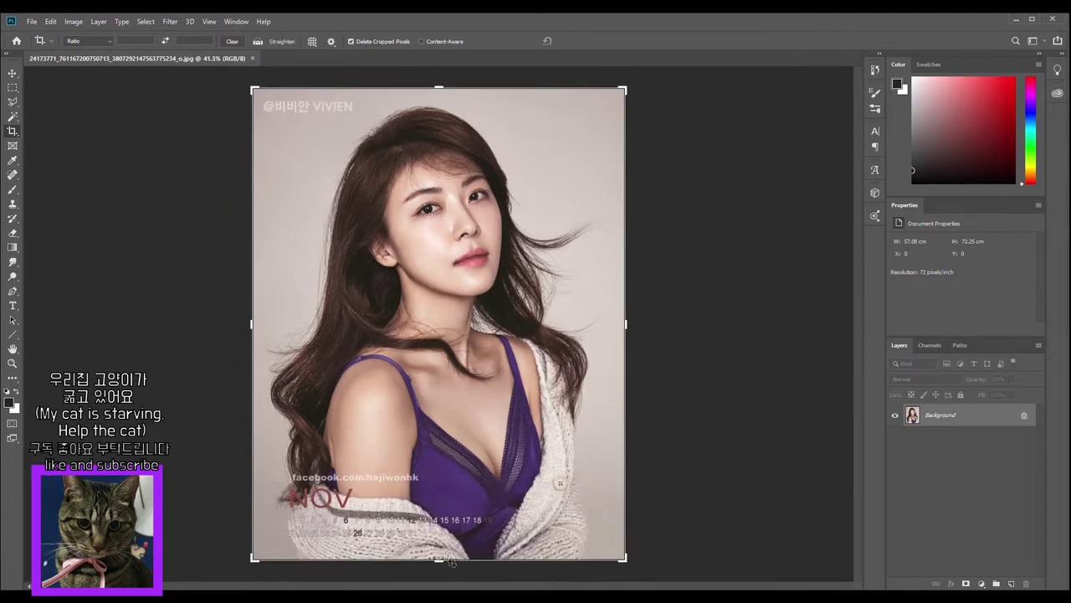
- Crop the portrait around the head and shoulders to about 36.9 × 47.3 cm
{"action": "left_click_drag", "start_coordinate": [439, 558], "coordinate": [441, 451]}
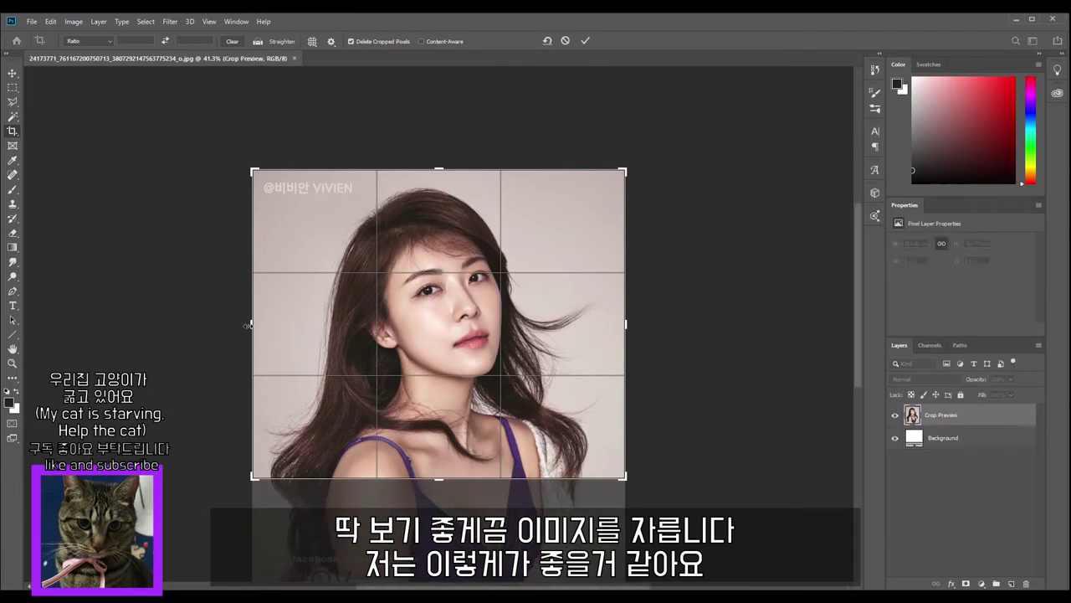
{"action": "left_click_drag", "start_coordinate": [254, 324], "coordinate": [284, 329]}
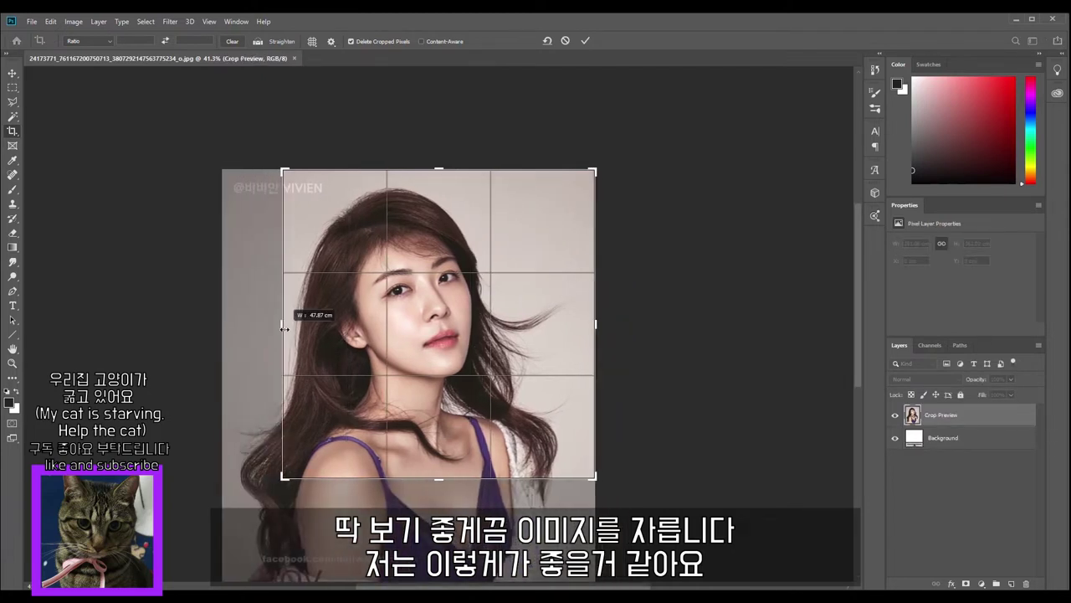
{"action": "left_click_drag", "start_coordinate": [596, 327], "coordinate": [560, 327]}
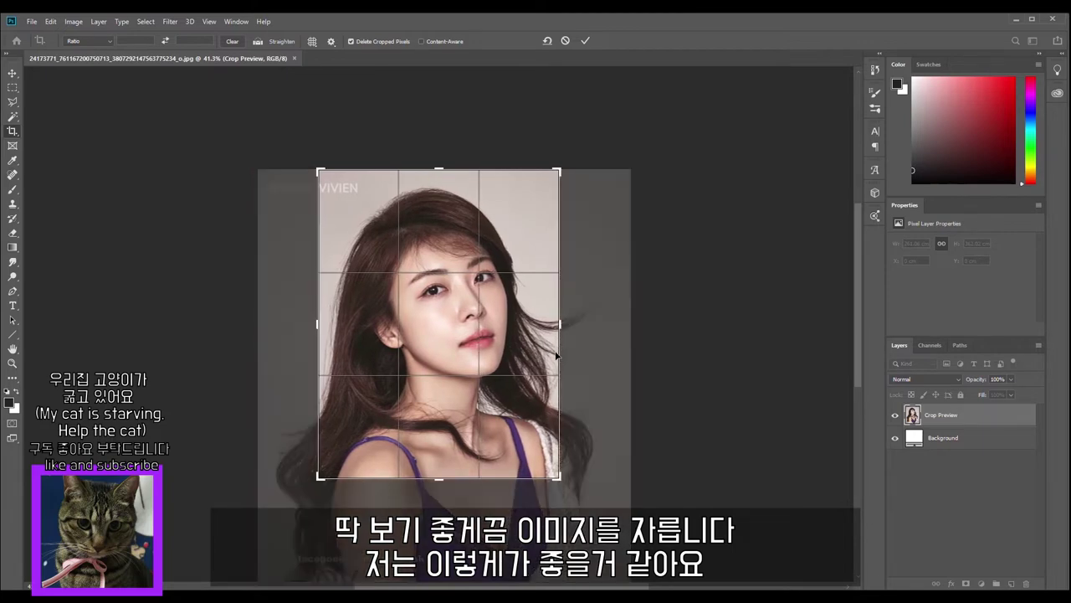
{"action": "key", "text": "Return"}
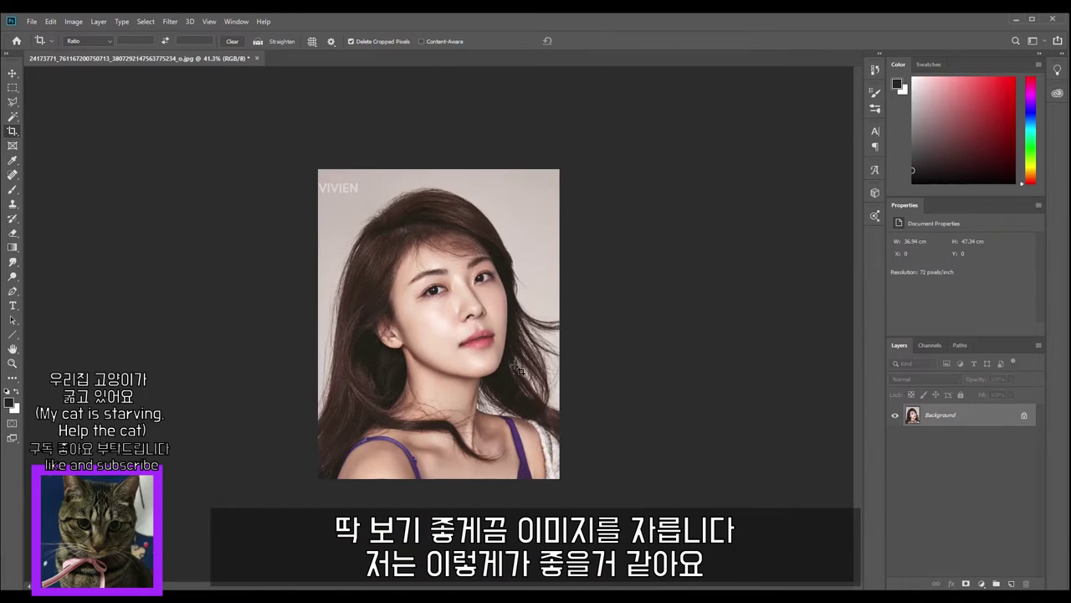
- Undo the crop of the portrait
{"action": "key", "text": "ctrl+plus"}
{"action": "key", "text": "ctrl+plus"}
{"action": "key", "text": "ctrl+minus"}
{"action": "key", "text": "ctrl+z"}
{"action": "key", "text": "ctrl+0"}
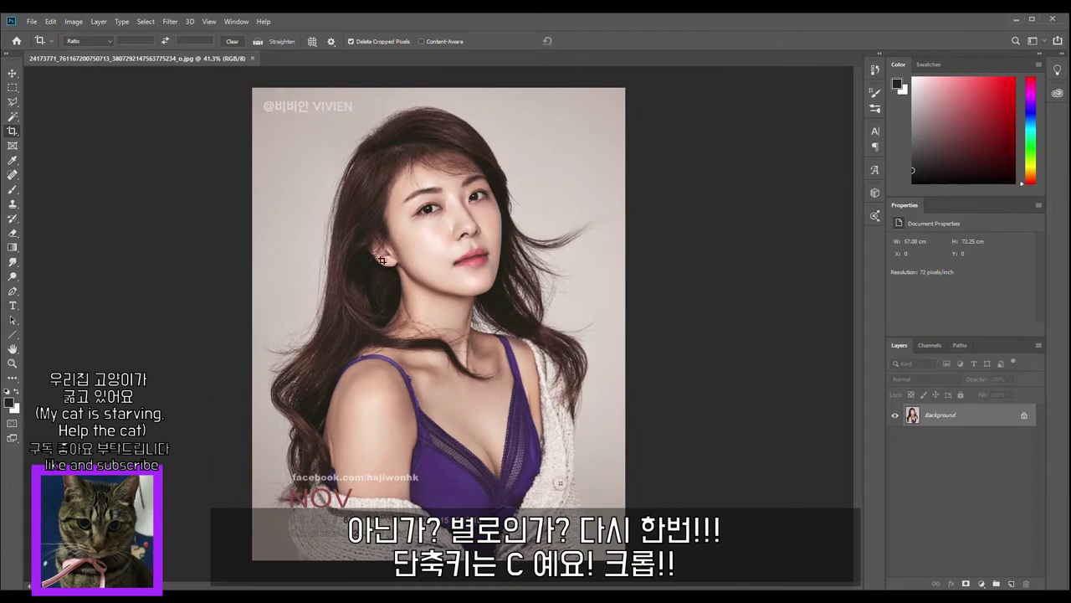
- Crop the full portrait to the head and shoulders, about 39.6 cm wide and 50.1 cm high
{"action": "left_click_drag", "start_coordinate": [290, 89], "coordinate": [583, 423]}
{"action": "left_click_drag", "start_coordinate": [436, 157], "coordinate": [436, 171]}
{"action": "left_click_drag", "start_coordinate": [297, 320], "coordinate": [308, 319]}
{"action": "left_click_drag", "start_coordinate": [579, 328], "coordinate": [560, 327]}
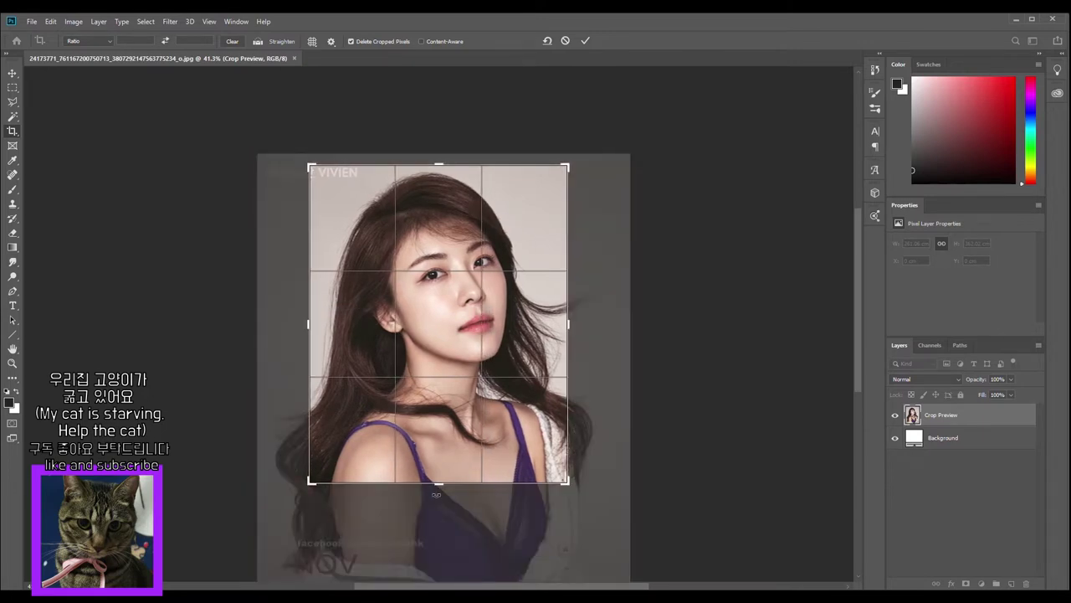
{"action": "left_click_drag", "start_coordinate": [436, 491], "coordinate": [439, 487]}
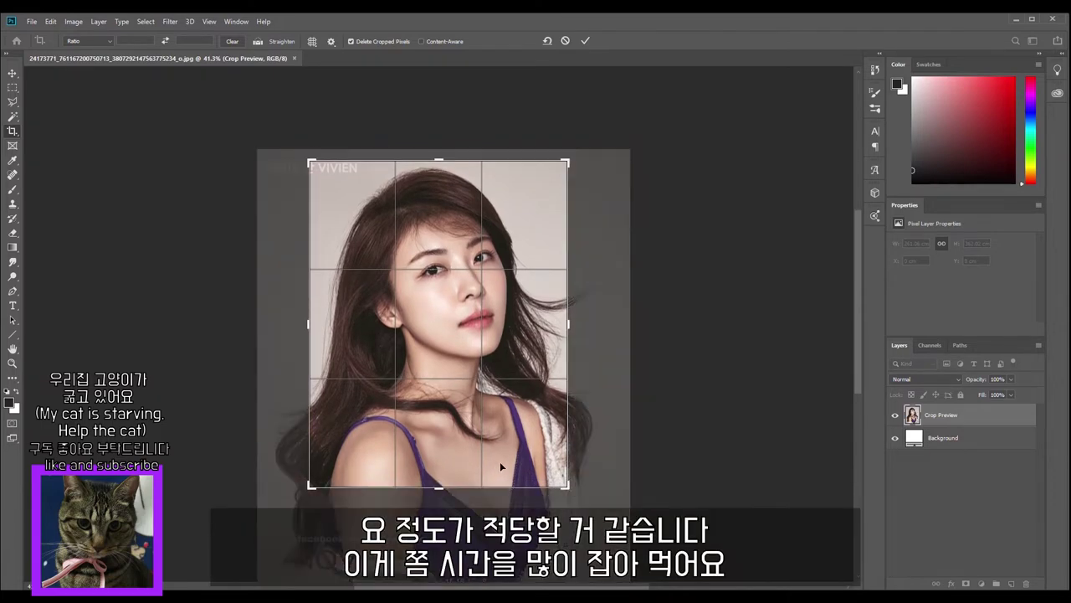
{"action": "key", "text": "Return"}
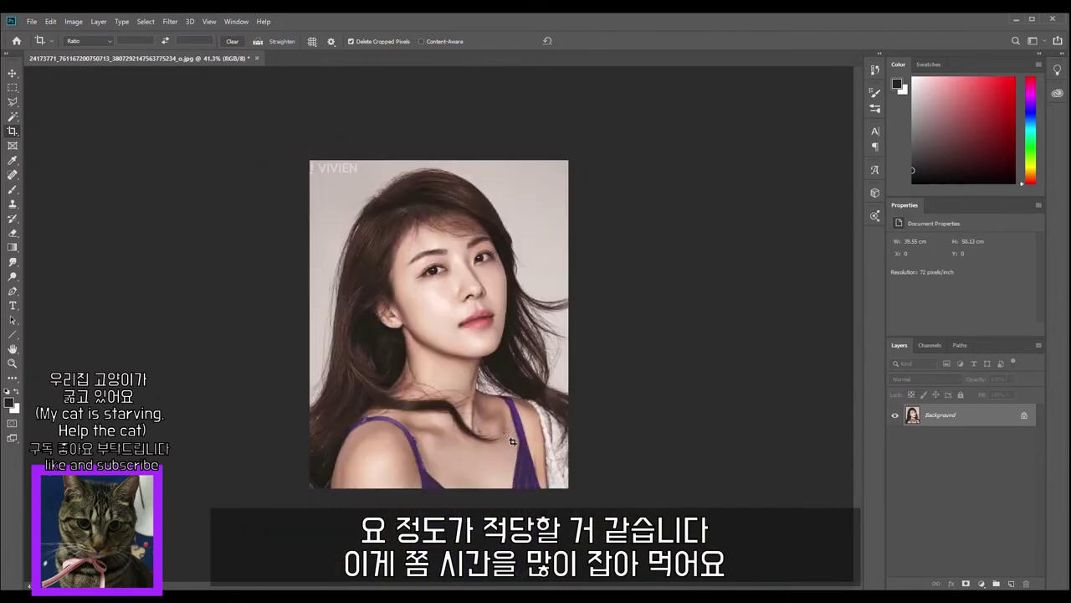
- Crop a little more off the portrait's sides, to a width of about 36.4 cm
{"action": "scroll", "coordinate": [508, 443], "scroll_direction": "up", "scroll_amount": 3}
{"action": "scroll", "coordinate": [483, 456], "scroll_direction": "up", "scroll_amount": 1}
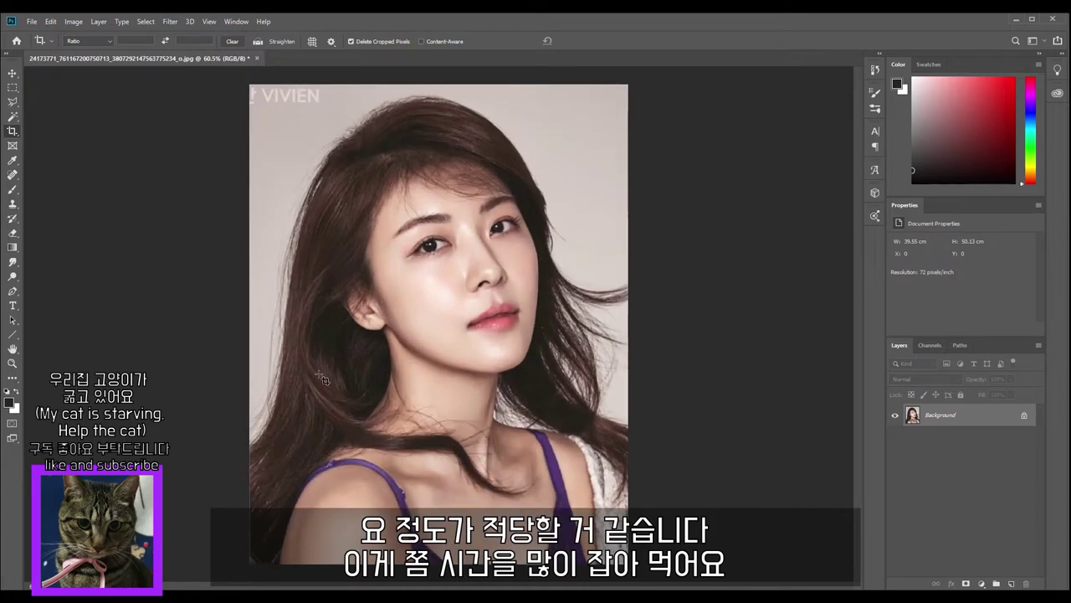
{"action": "scroll", "coordinate": [381, 333], "scroll_direction": "down", "scroll_amount": 2}
{"action": "left_click_drag", "start_coordinate": [584, 519], "coordinate": [236, 132]}
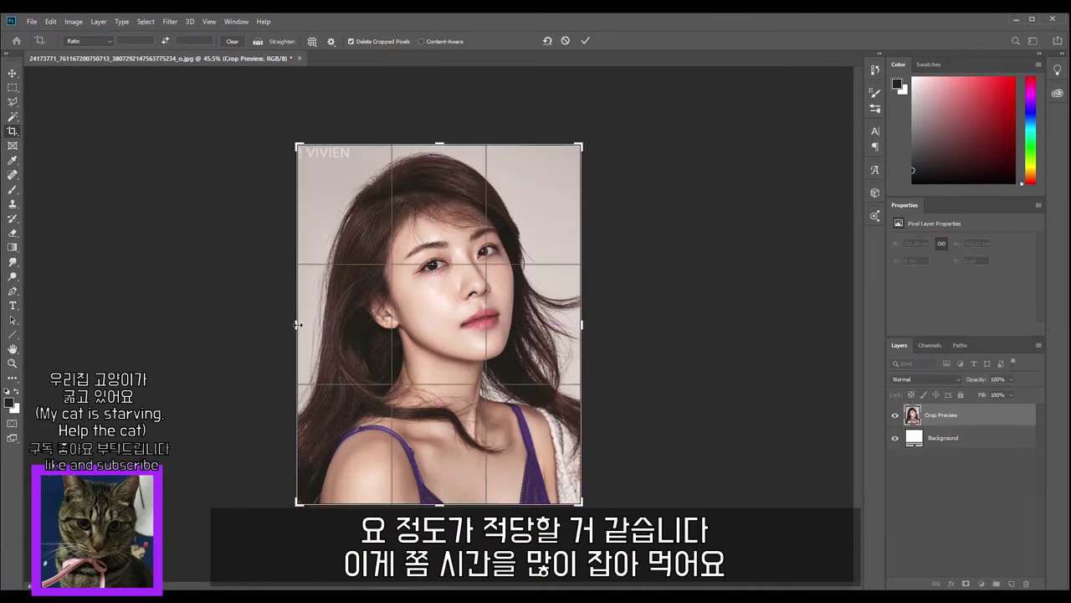
{"action": "left_click_drag", "start_coordinate": [297, 324], "coordinate": [303, 325]}
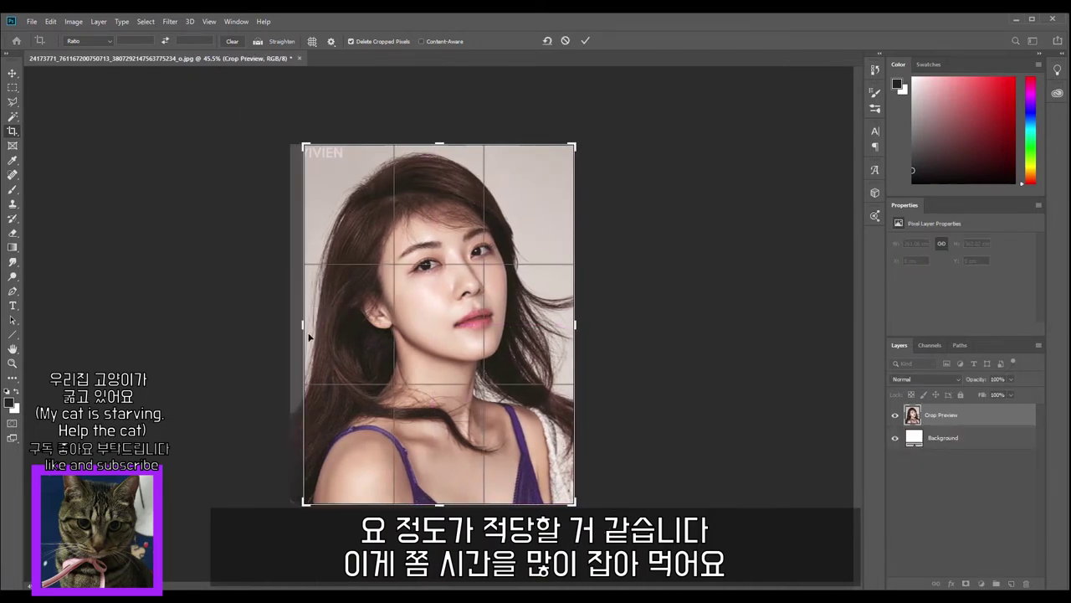
{"action": "left_click_drag", "start_coordinate": [572, 325], "coordinate": [568, 326]}
{"action": "right_click", "coordinate": [568, 326]}
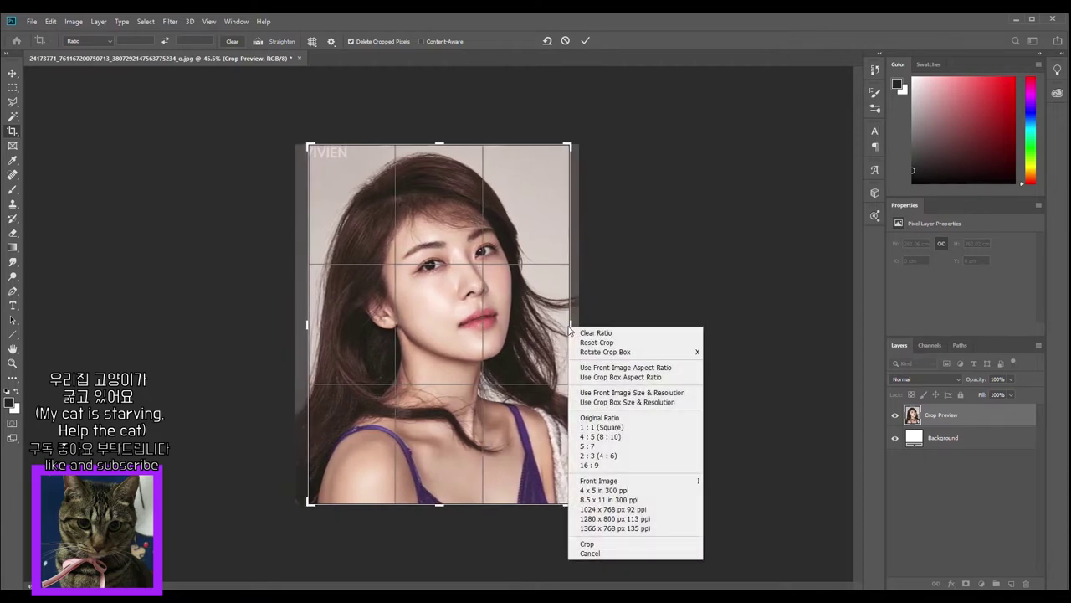
{"action": "left_click", "coordinate": [613, 25]}
{"action": "key", "text": "Return"}
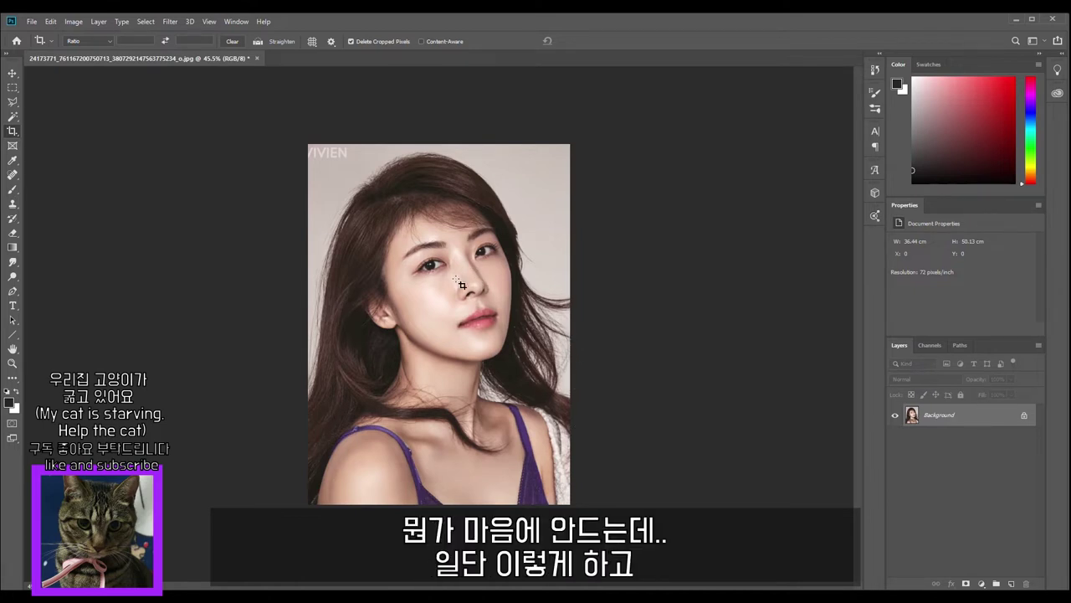
- Trim the bottom edge of the portrait by cropping it to a height of about 47.7 cm
{"action": "left_click_drag", "start_coordinate": [308, 146], "coordinate": [653, 492]}
{"action": "left_click_drag", "start_coordinate": [438, 502], "coordinate": [441, 495]}
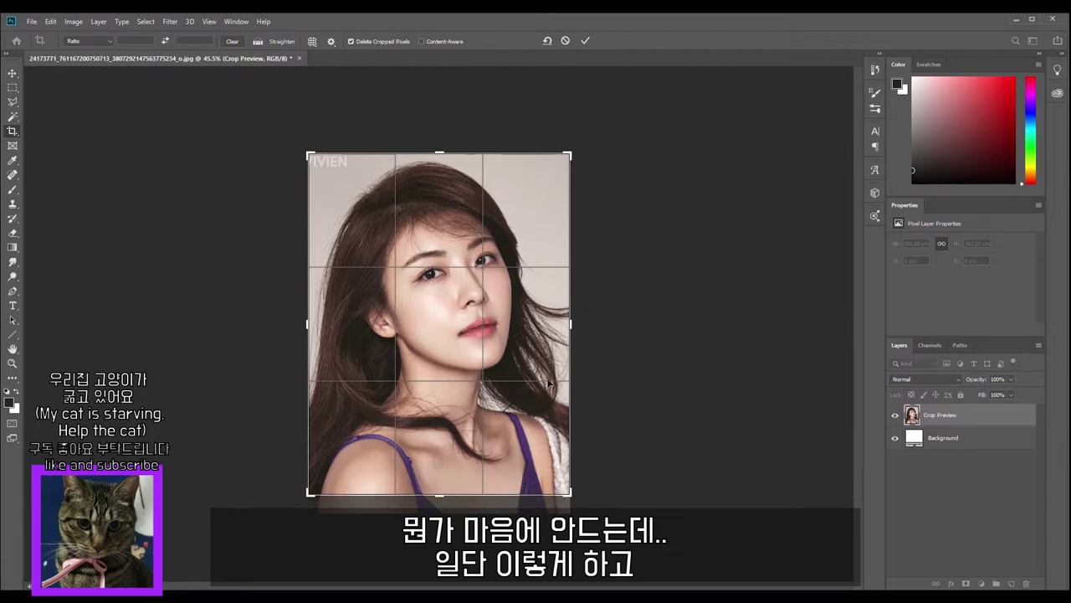
{"action": "key", "text": "Return"}
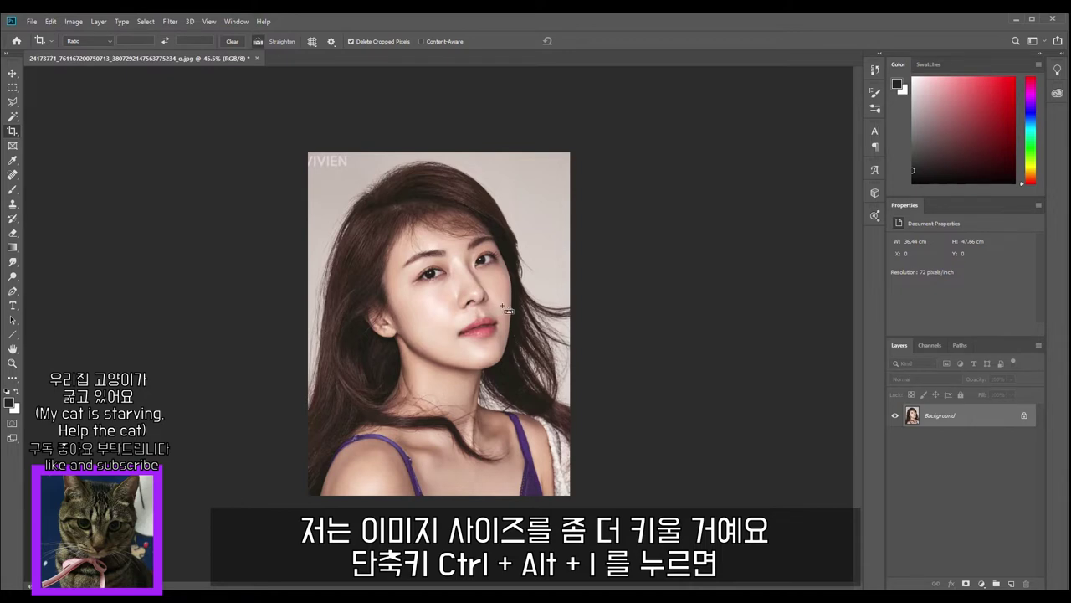
- Resize the image to a width of 3000 pixels with the proportions linked
{"action": "key", "text": "ctrl+alt+i"}
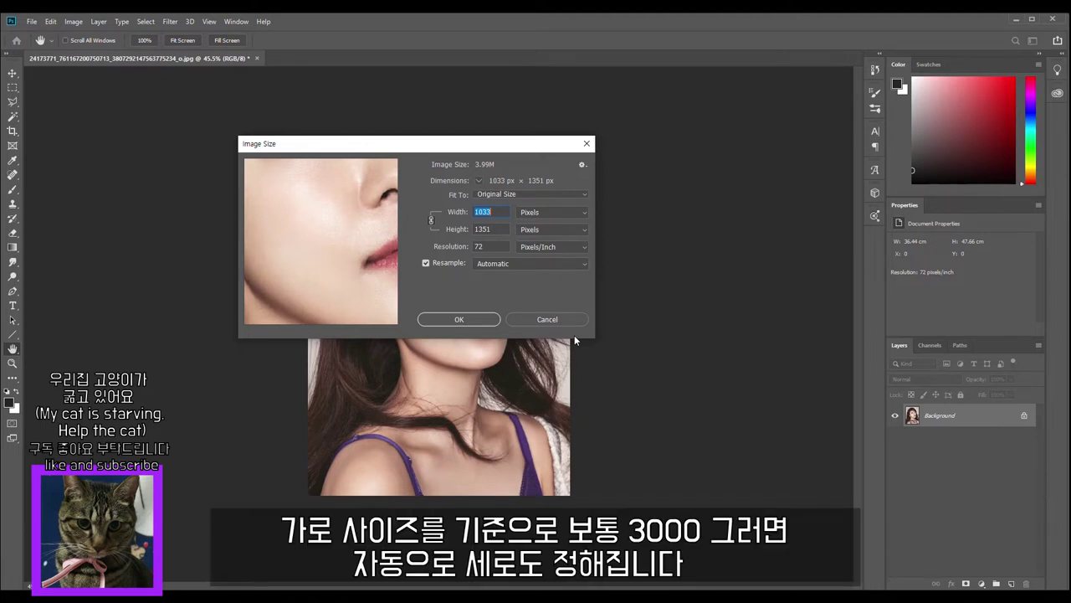
{"action": "type", "text": "3000"}
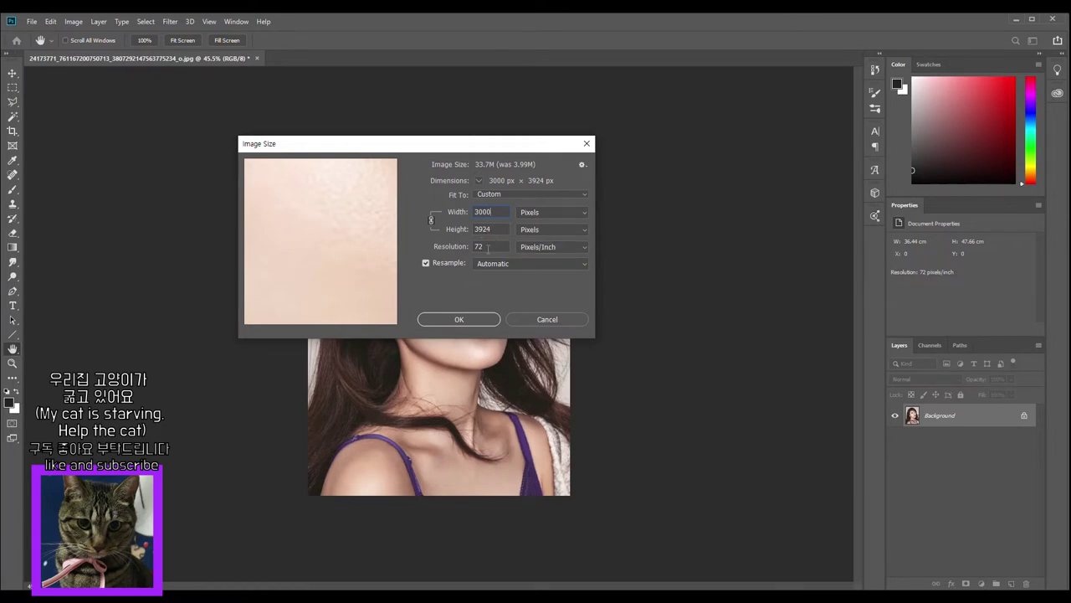
{"action": "left_click", "coordinate": [469, 318]}
{"action": "key", "text": "c"}
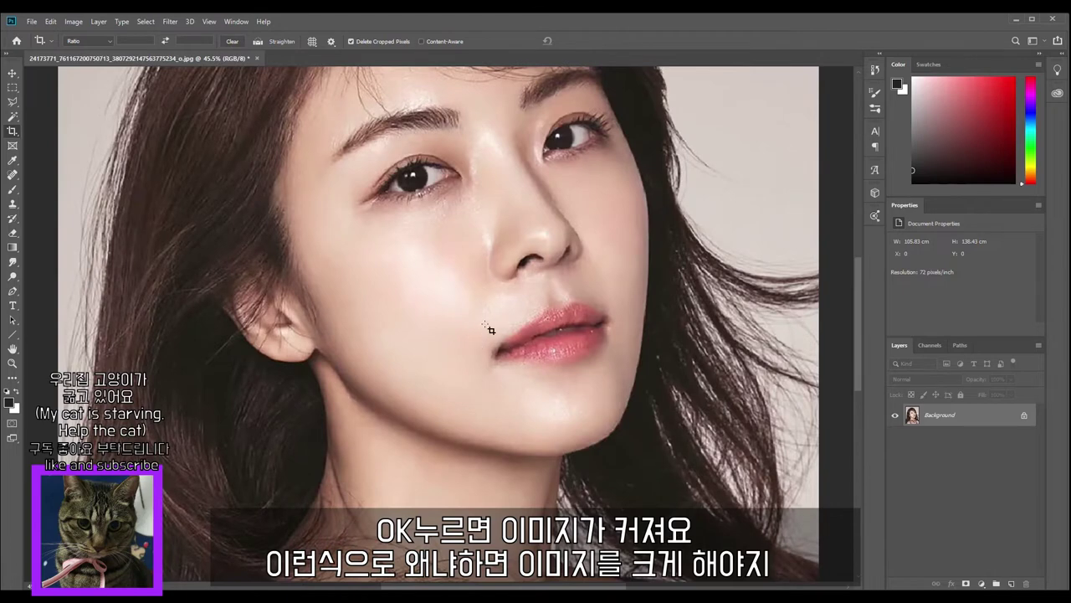
{"action": "key", "text": "ctrl+0"}
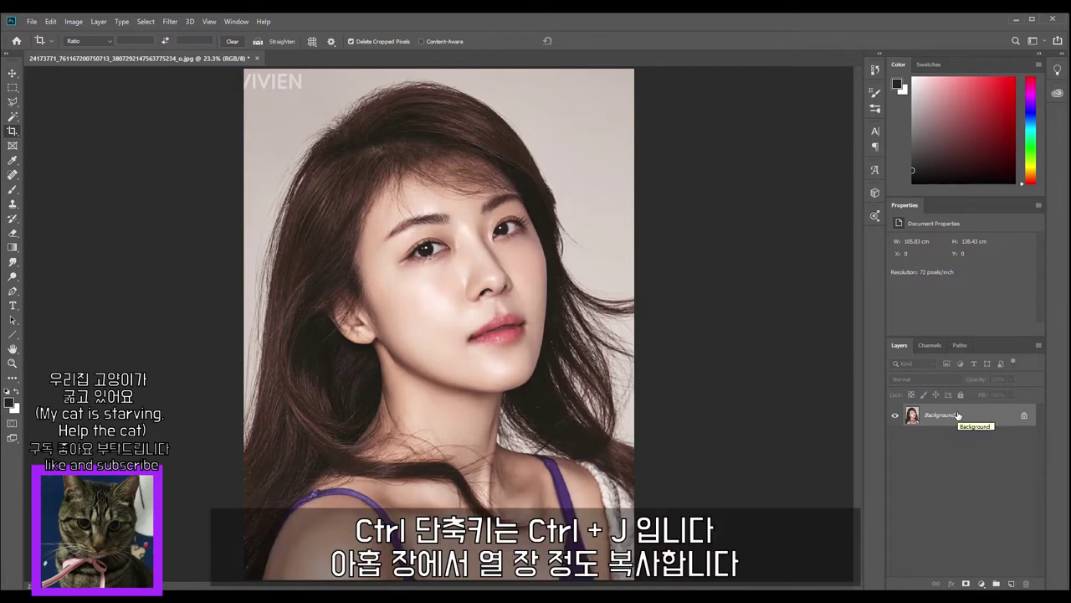
- Duplicate the Background layer and its copies until eleven portrait copies are stacked above it
{"action": "left_click_drag", "start_coordinate": [958, 416], "coordinate": [948, 415]}
{"action": "key", "text": "ctrl+j"}
{"action": "key", "text": "ctrl+j"}
{"action": "key", "text": "ctrl+j"}
{"action": "key", "text": "ctrl+j"}
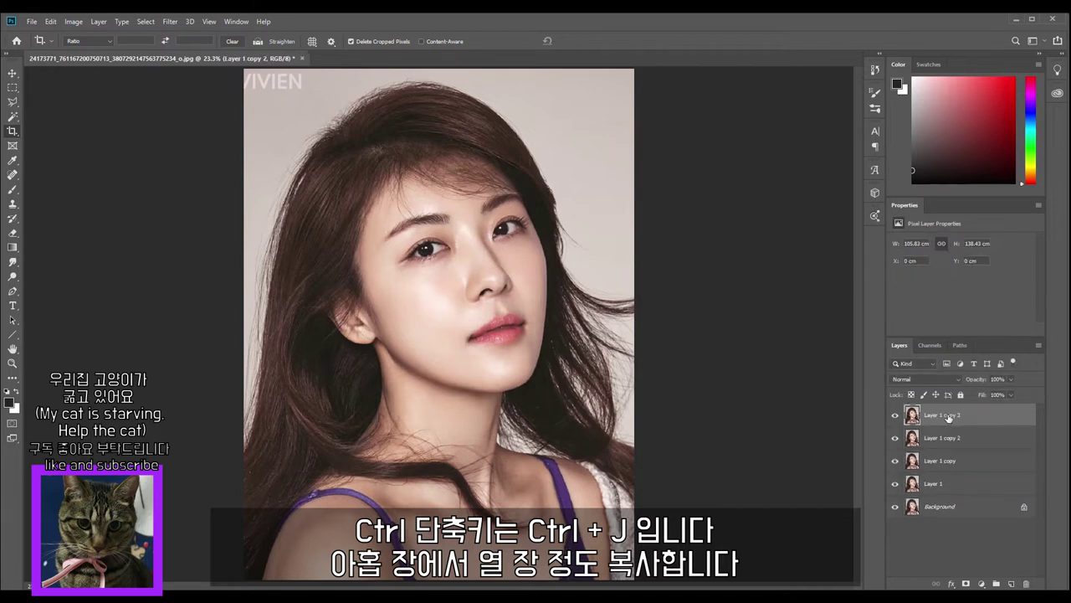
{"action": "key", "text": "ctrl+j"}
{"action": "key", "text": "ctrl+j"}
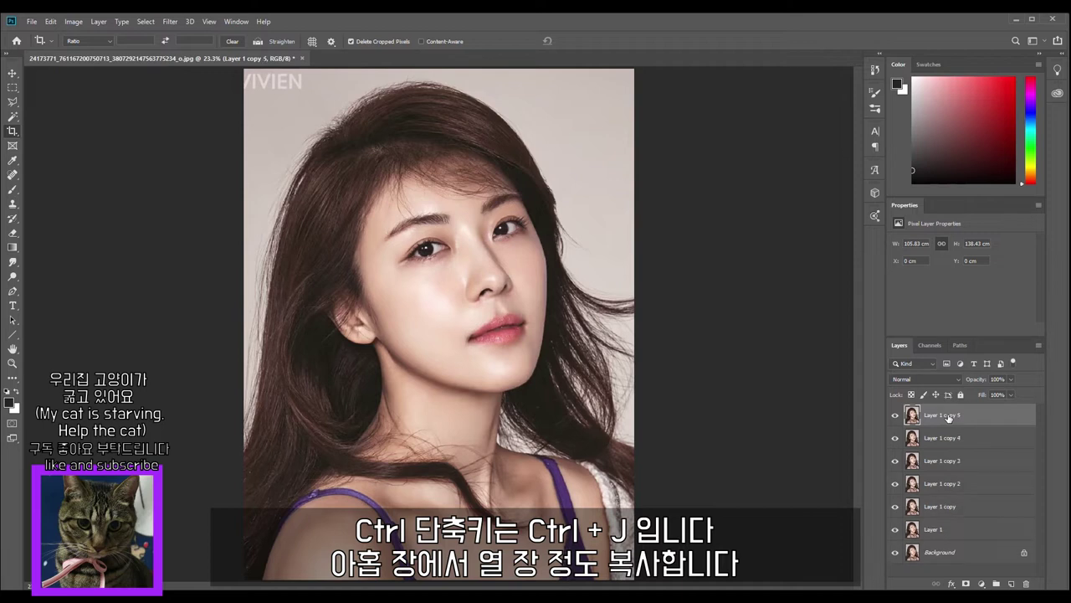
{"action": "key", "text": "ctrl+j"}
{"action": "key", "text": "ctrl+j"}
{"action": "key", "text": "ctrl+j"}
{"action": "key", "text": "ctrl+j"}
{"action": "key", "text": "ctrl+j"}
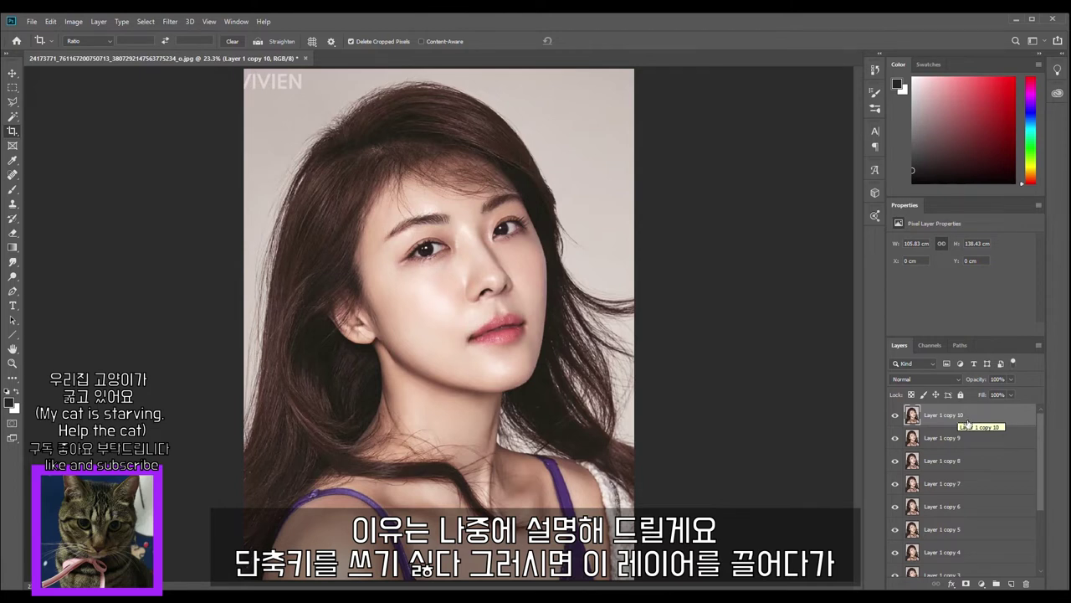
- Duplicate the topmost portrait layer three more times
{"action": "left_click_drag", "start_coordinate": [977, 431], "coordinate": [1013, 585]}
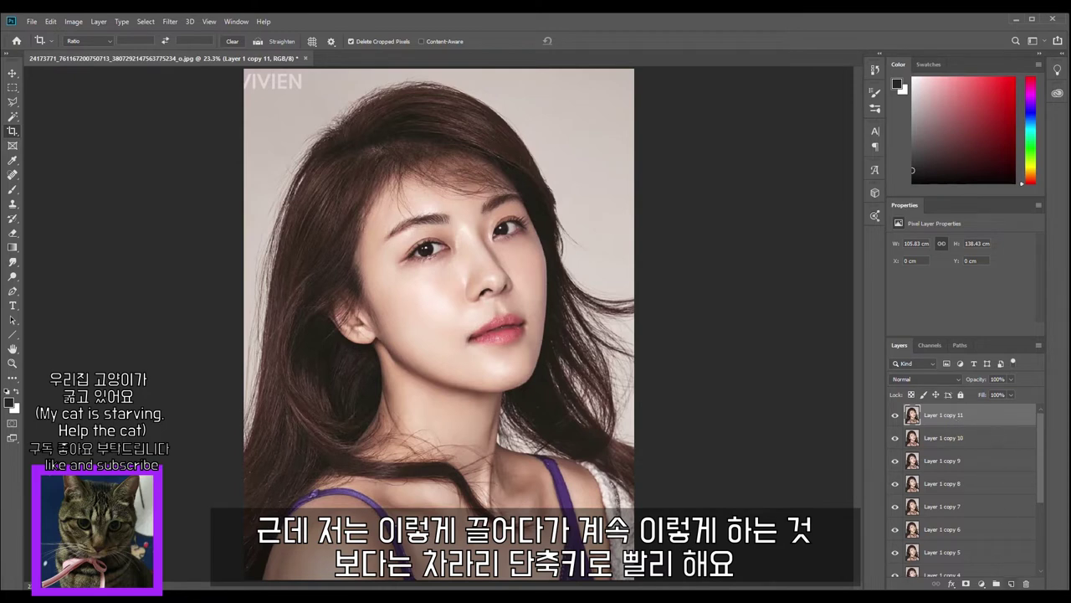
{"action": "left_click_drag", "start_coordinate": [983, 419], "coordinate": [1011, 583]}
{"action": "left_click_drag", "start_coordinate": [981, 417], "coordinate": [1010, 582]}
- Undo the extra layer duplicates, keeping eleven portrait copies above the Background
{"action": "key", "text": "ctrl+z"}
{"action": "key", "text": "ctrl+z"}
{"action": "key", "text": "ctrl+z"}
{"action": "key", "text": "ctrl+z"}
{"action": "key", "text": "ctrl+j"}
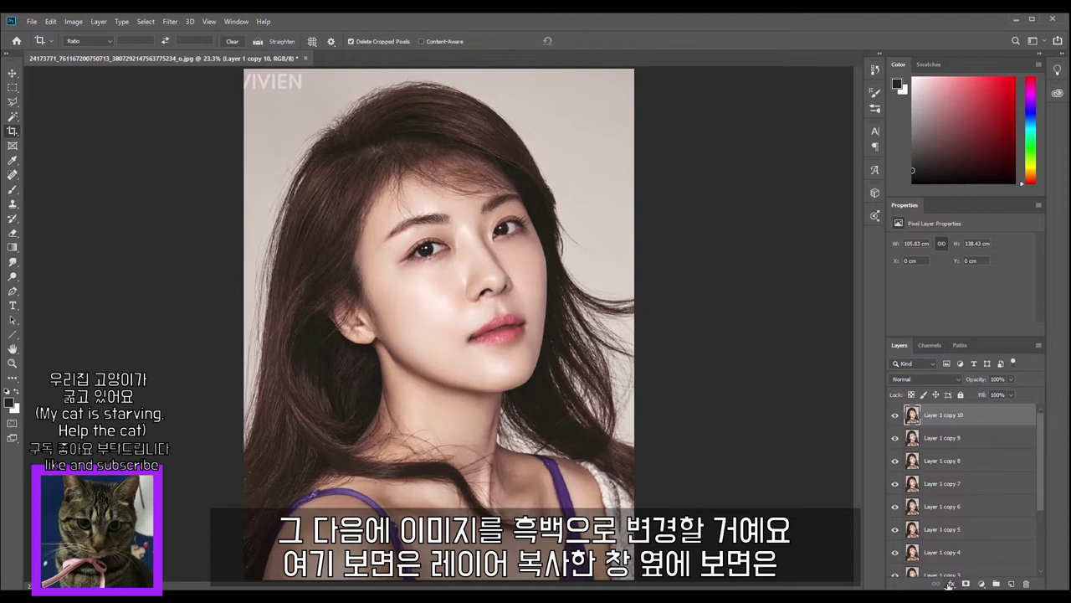
- Add a Black & White adjustment layer with the default preset above the topmost portrait copy
{"action": "left_click", "coordinate": [983, 584]}
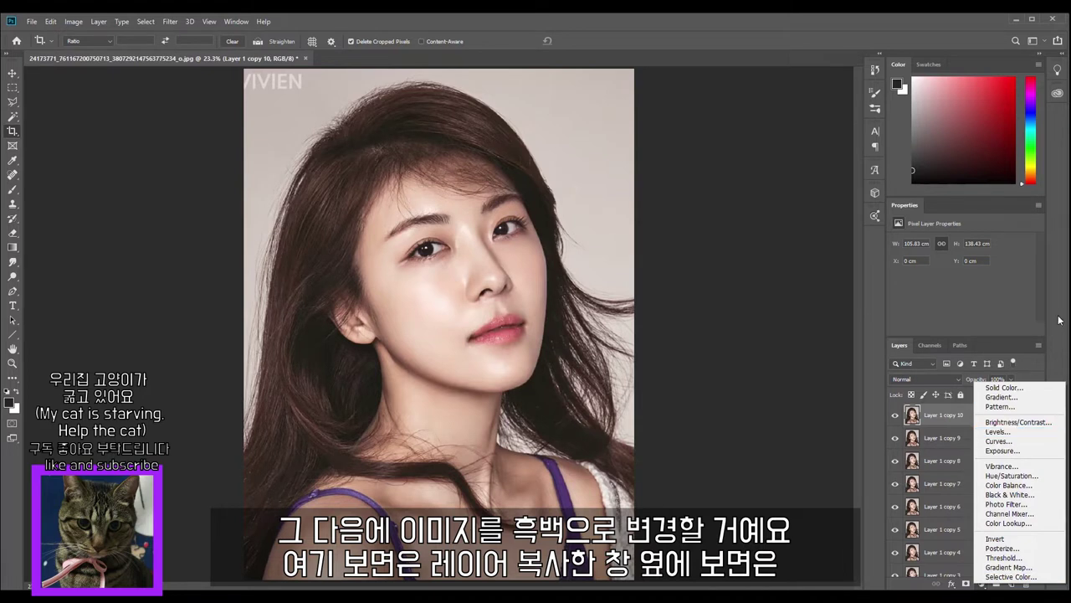
{"action": "left_click", "coordinate": [1061, 320]}
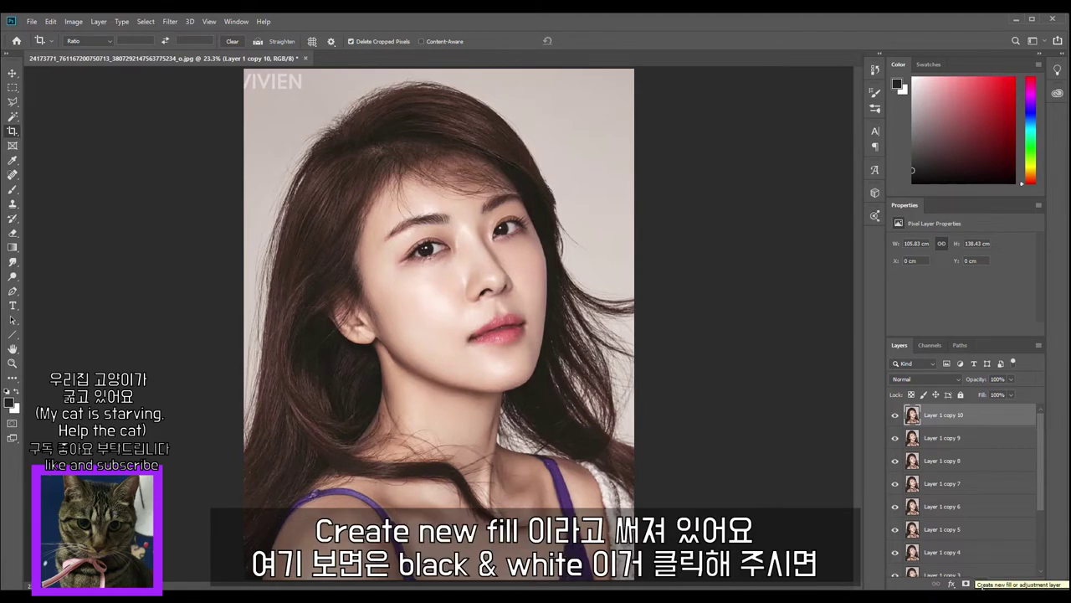
{"action": "left_click", "coordinate": [966, 583]}
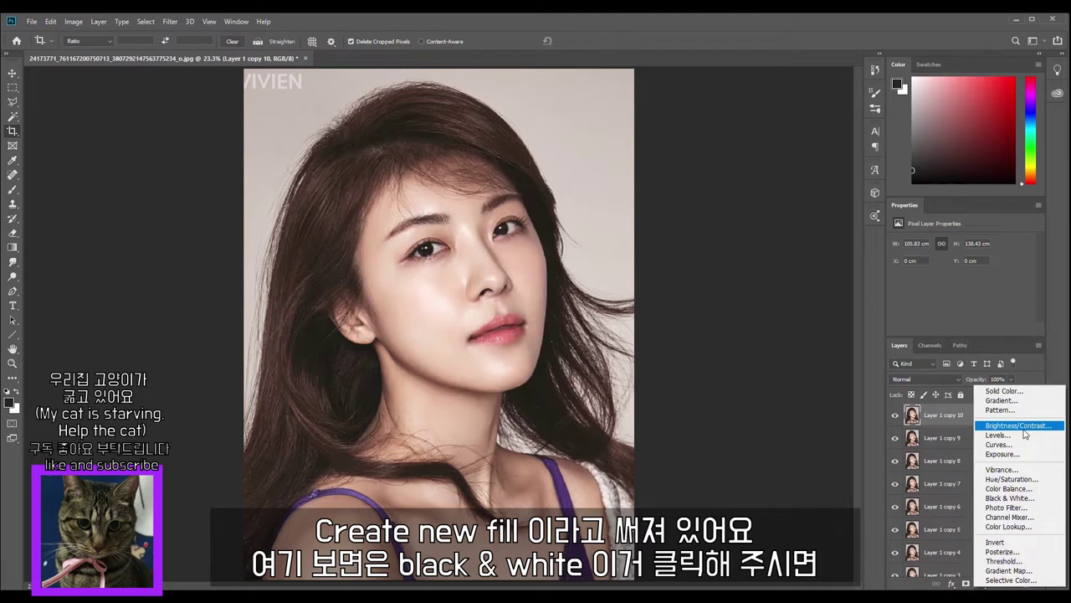
{"action": "left_click", "coordinate": [1011, 500]}
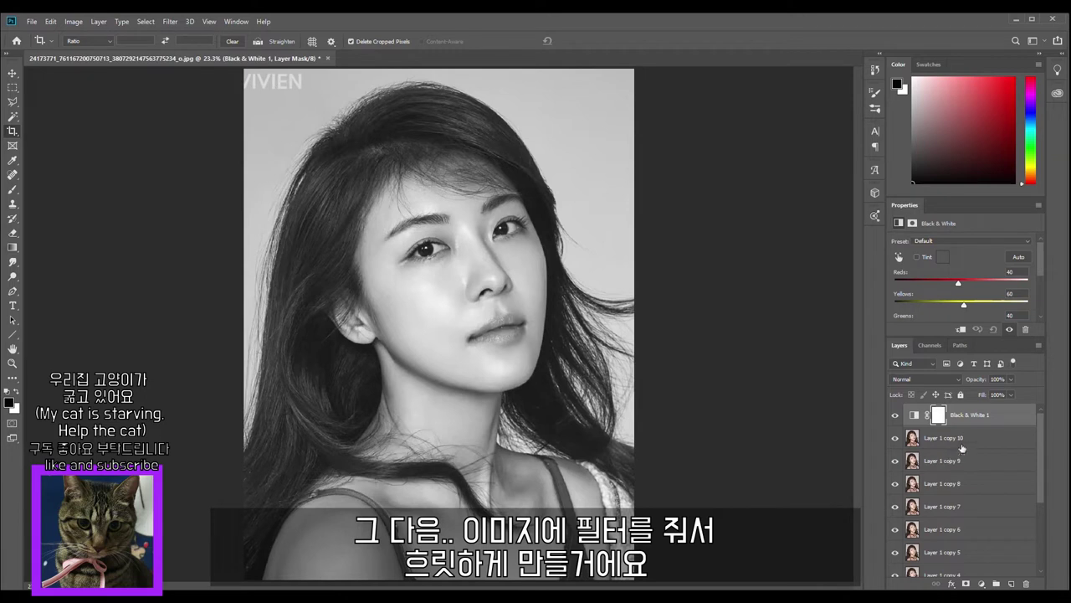
- Apply a Gaussian Blur with a radius of 190.6 pixels to Layer 1 copy 10, trying weaker and stronger radii first
{"action": "left_click", "coordinate": [964, 440]}
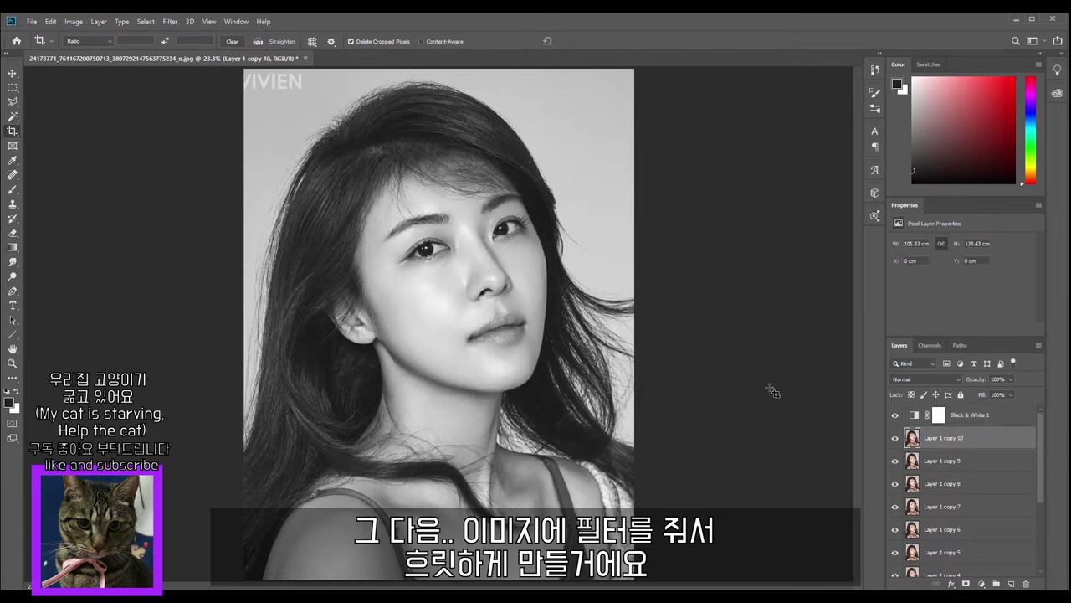
{"action": "left_click", "coordinate": [177, 22]}
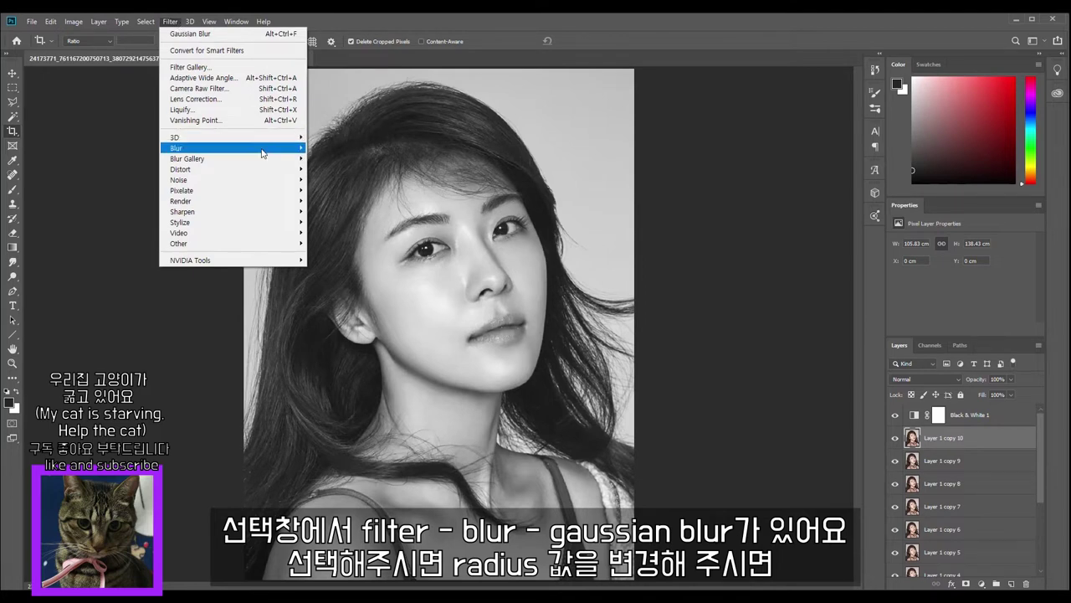
{"action": "mouse_move", "coordinate": [262, 153]}
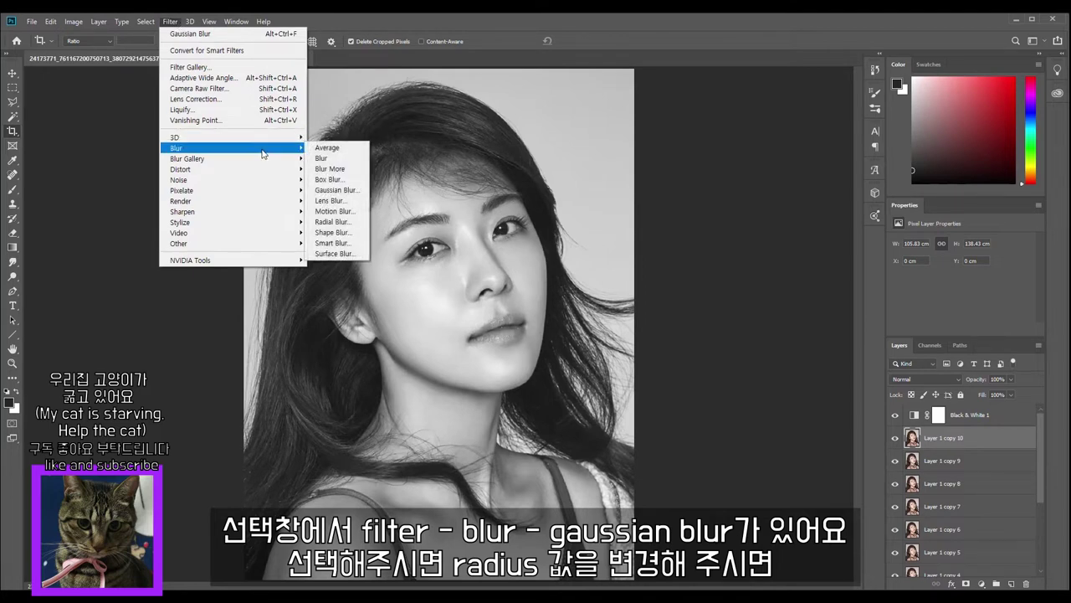
{"action": "left_click", "coordinate": [335, 190]}
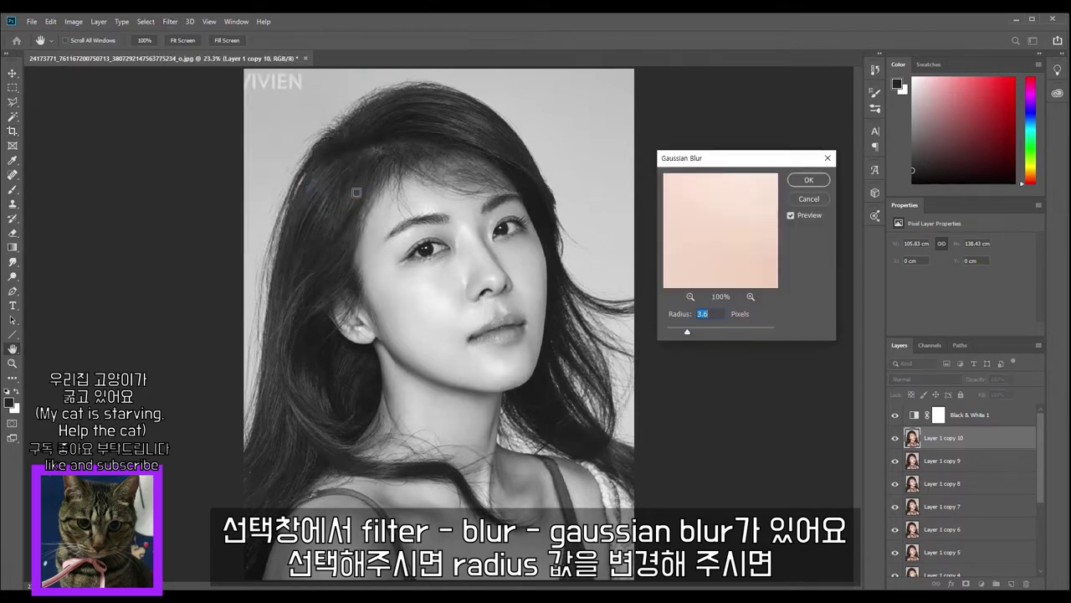
{"action": "left_click", "coordinate": [741, 332]}
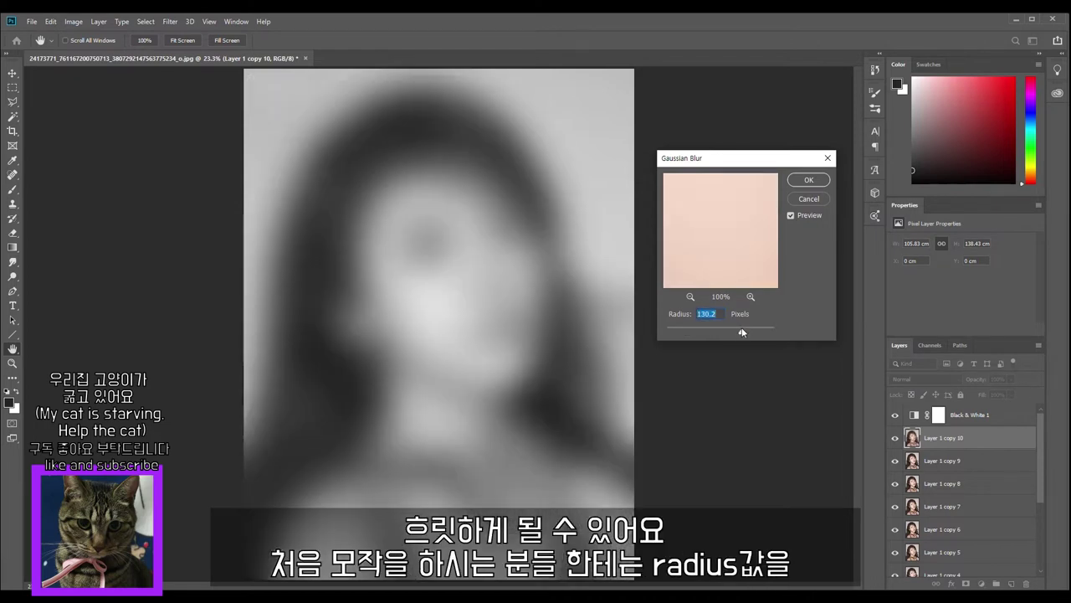
{"action": "left_click", "coordinate": [756, 332]}
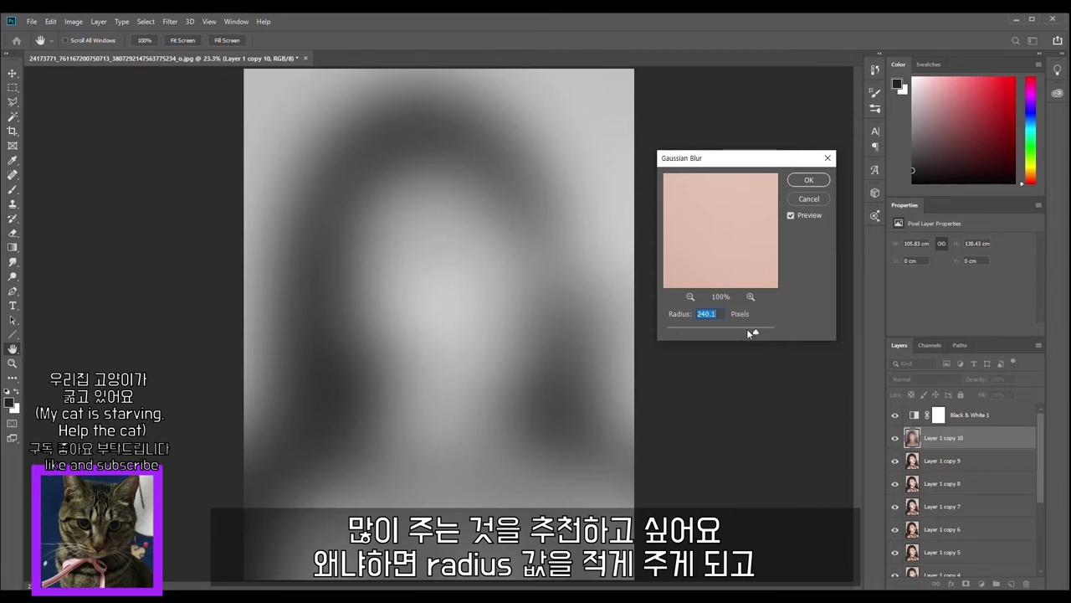
{"action": "left_click", "coordinate": [723, 331]}
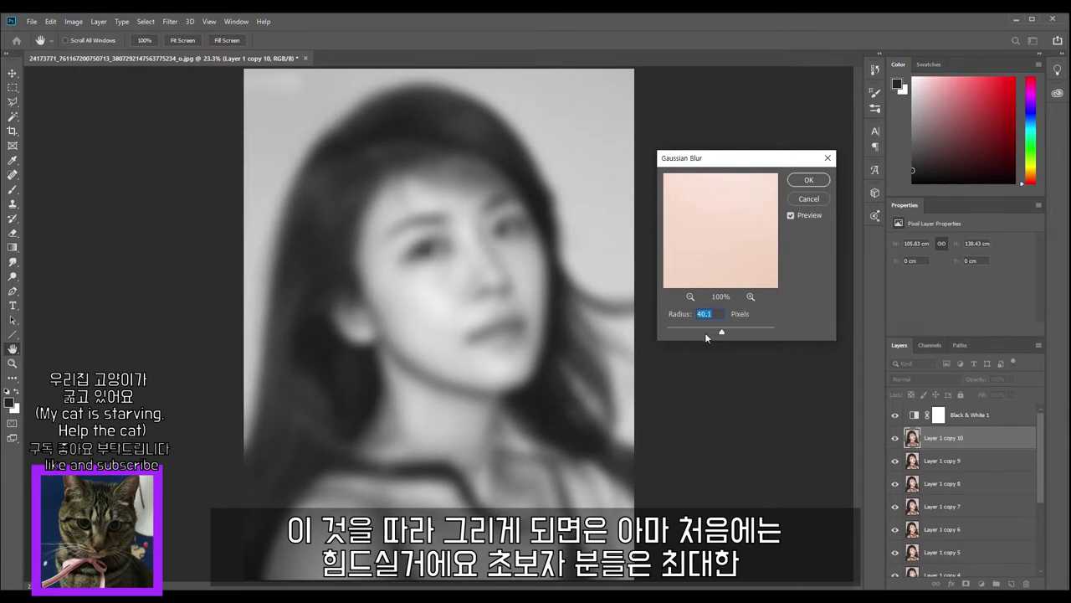
{"action": "left_click", "coordinate": [749, 328]}
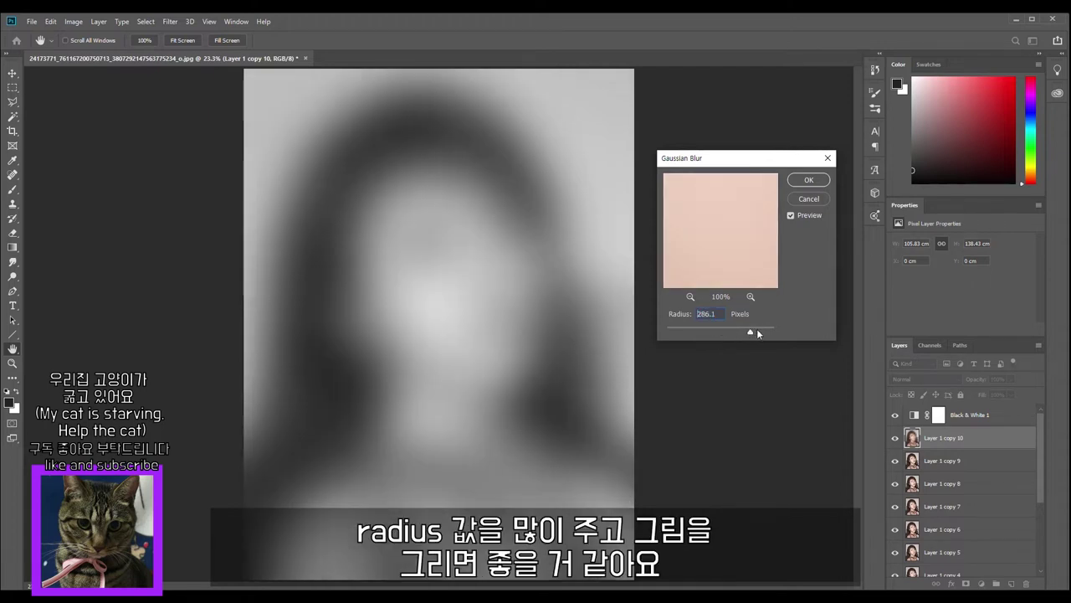
{"action": "left_click", "coordinate": [752, 332]}
{"action": "left_click_drag", "start_coordinate": [752, 333], "coordinate": [755, 333]}
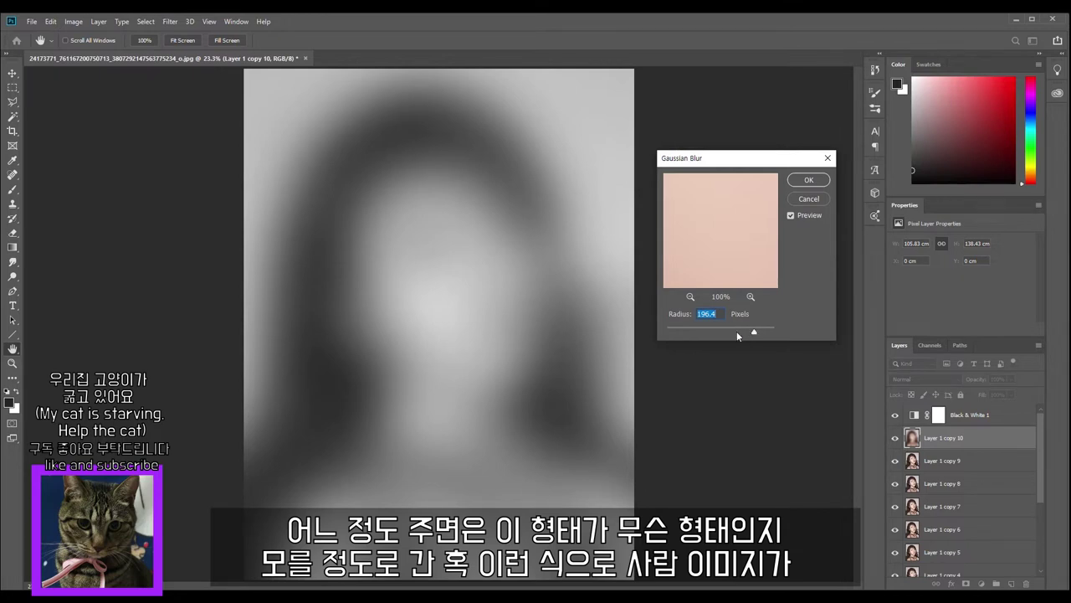
{"action": "left_click_drag", "start_coordinate": [741, 329], "coordinate": [723, 330]}
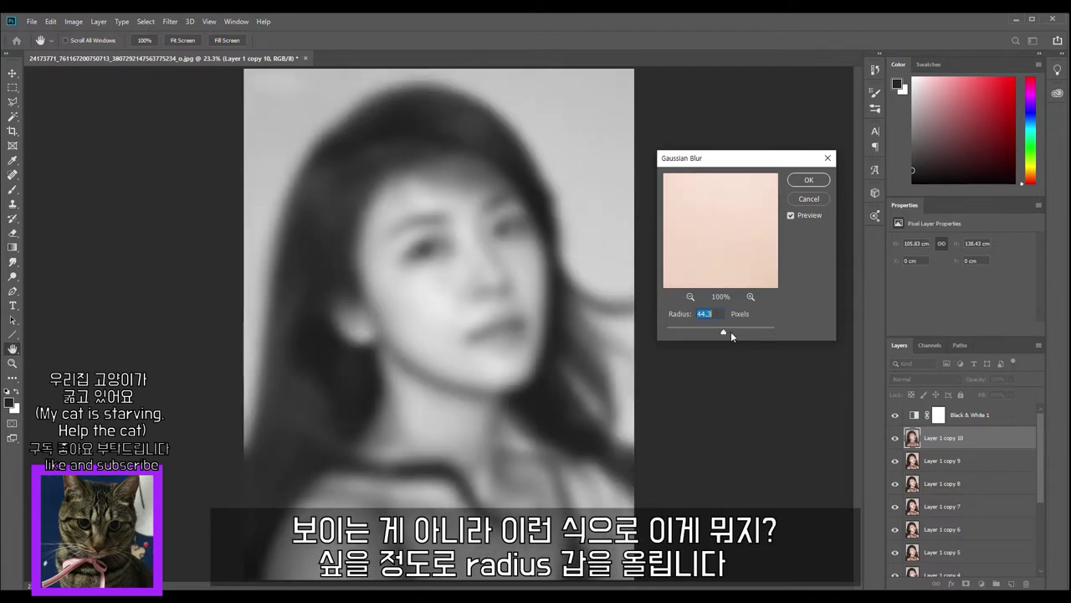
{"action": "left_click_drag", "start_coordinate": [747, 332], "coordinate": [754, 332]}
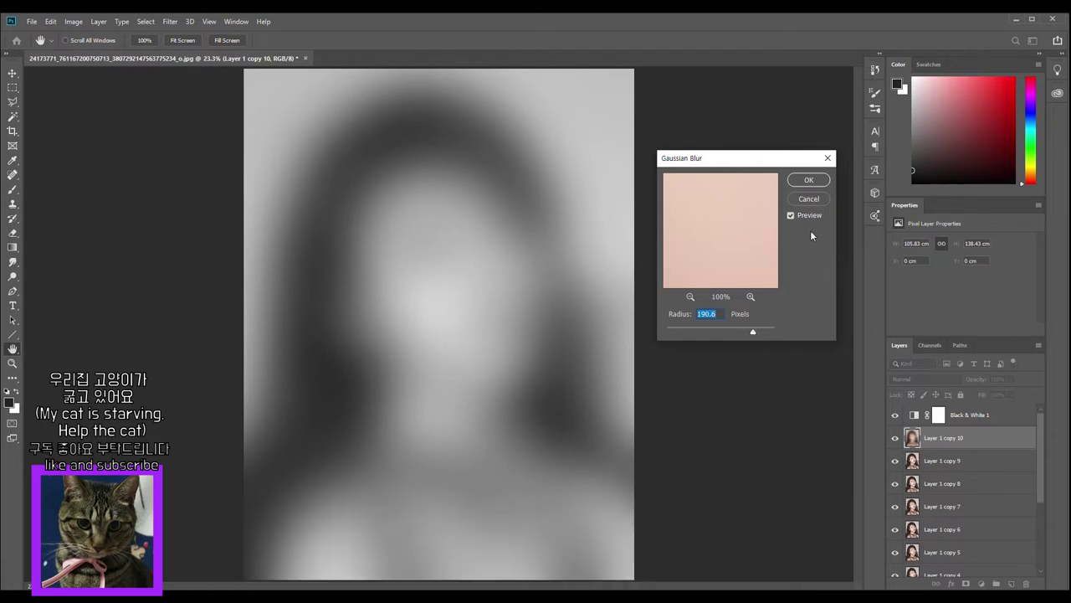
{"action": "left_click", "coordinate": [805, 180]}
{"action": "key", "text": "c"}
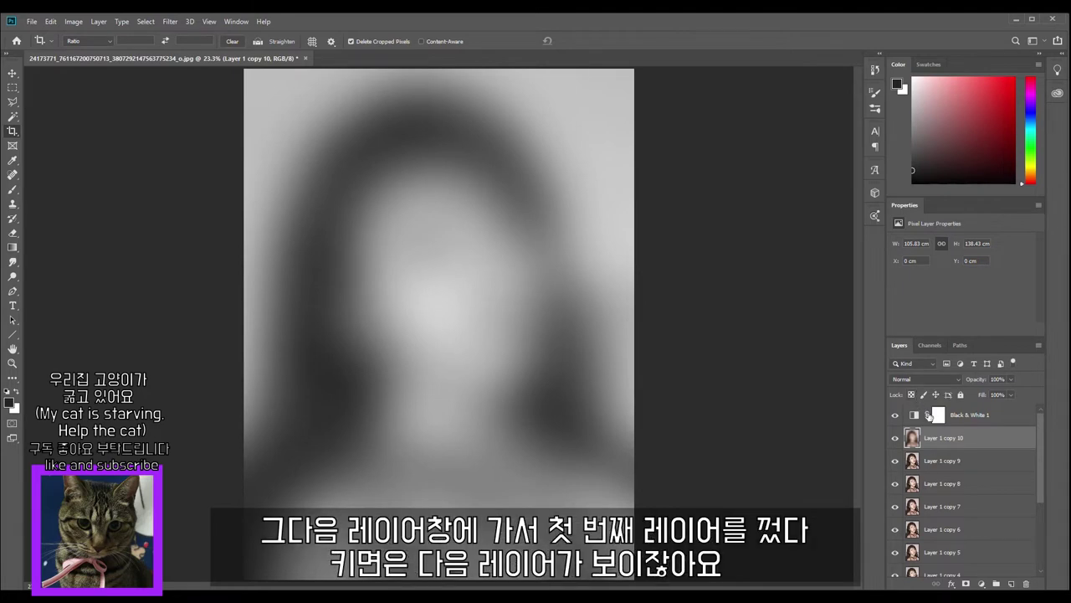
- Select Layer 1 copy 9 and toggle the visibility of Layer 1 copy 10 to compare, leaving copy 10 hidden
{"action": "left_click", "coordinate": [950, 463]}
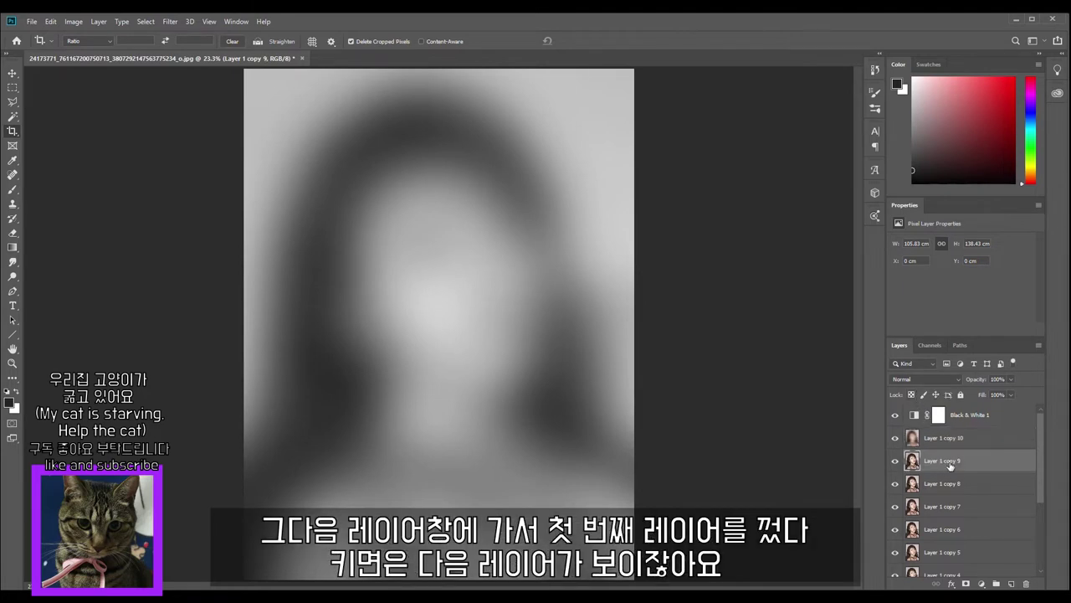
{"action": "left_click", "coordinate": [895, 437]}
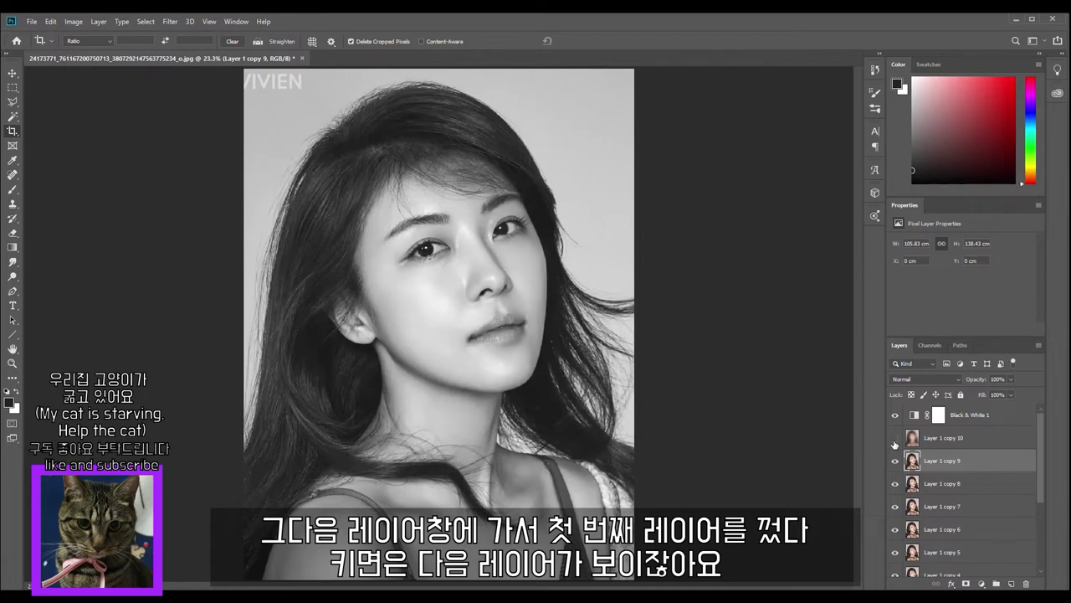
{"action": "left_click", "coordinate": [895, 438]}
{"action": "left_click", "coordinate": [895, 438]}
{"action": "left_click", "coordinate": [895, 438]}
{"action": "left_click", "coordinate": [895, 439]}
{"action": "left_click", "coordinate": [895, 438]}
{"action": "left_click", "coordinate": [896, 438]}
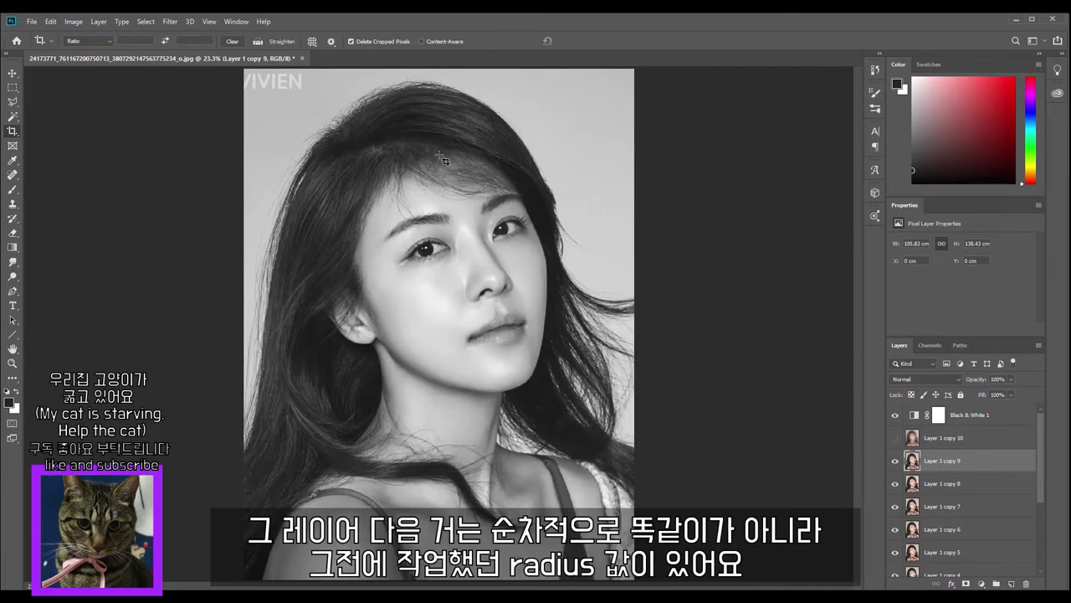
- Apply a 112.9-pixel Gaussian Blur to Layer 1 copy 9, and hide that layer with Layer 1 copy 8 selected
{"action": "left_click", "coordinate": [169, 21]}
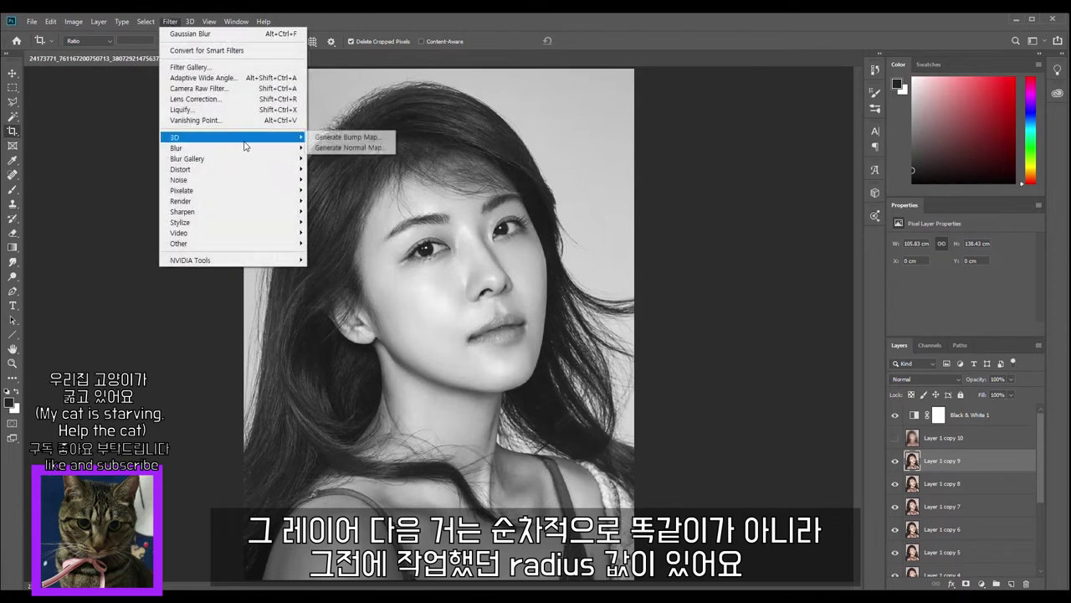
{"action": "mouse_move", "coordinate": [285, 148]}
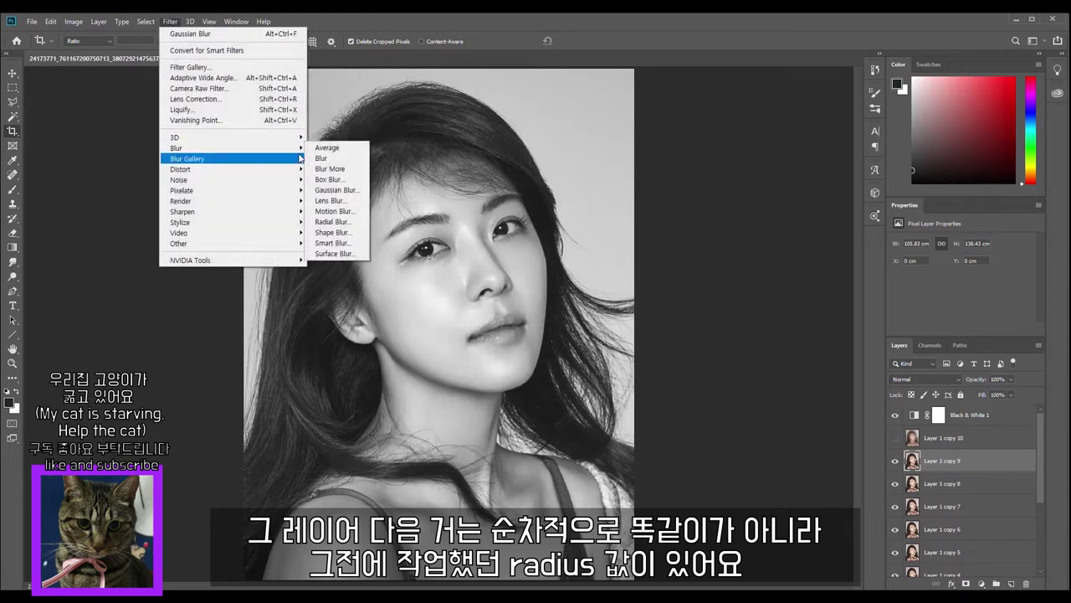
{"action": "left_click", "coordinate": [345, 189]}
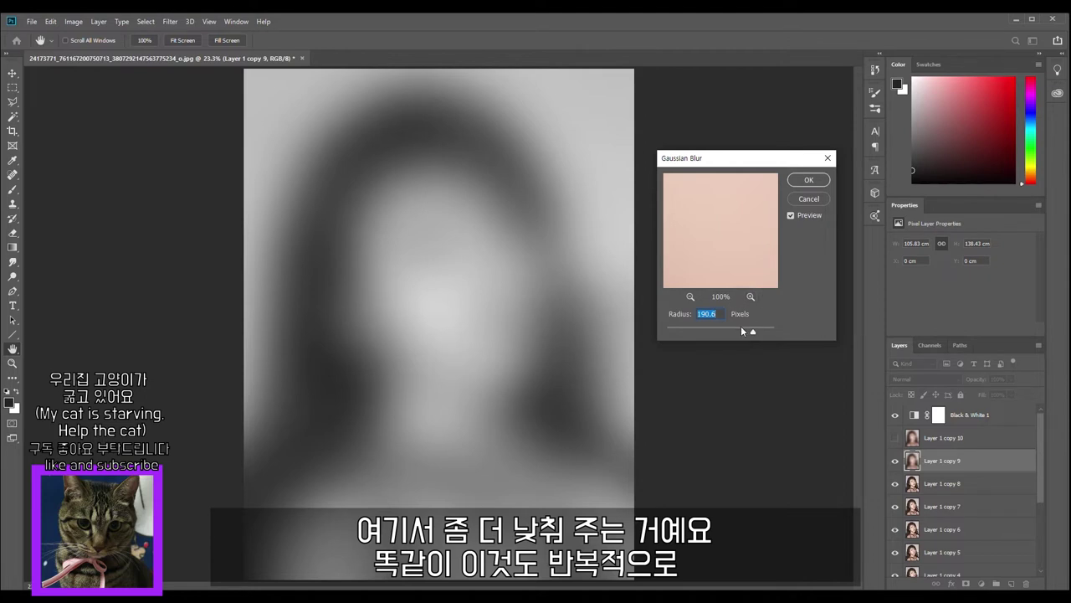
{"action": "left_click", "coordinate": [742, 331]}
{"action": "left_click_drag", "start_coordinate": [740, 334], "coordinate": [738, 331]}
{"action": "left_click", "coordinate": [809, 181]}
{"action": "key", "text": "c"}
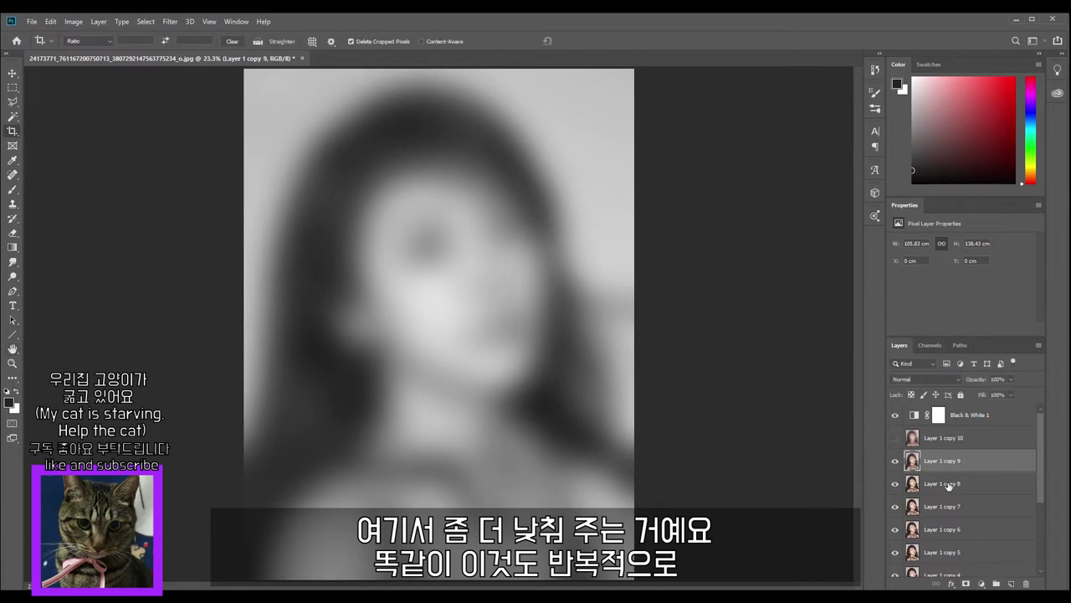
{"action": "left_click", "coordinate": [947, 486]}
{"action": "left_click", "coordinate": [895, 460]}
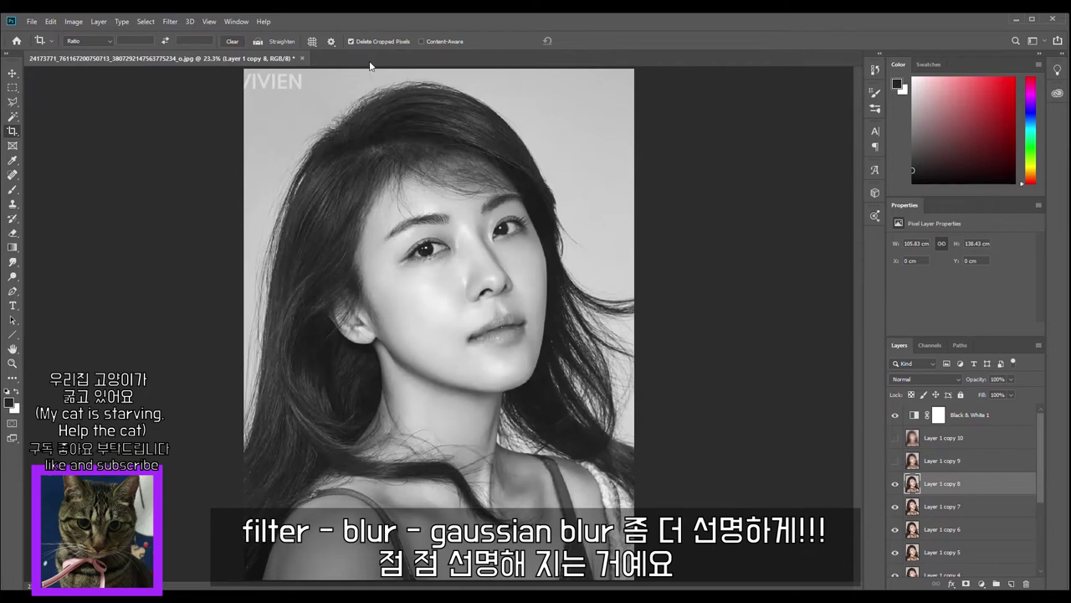
- Apply a Gaussian Blur with a radius of 55.3 pixels to Layer 1 copy 8 and hide that layer
{"action": "left_click", "coordinate": [170, 21]}
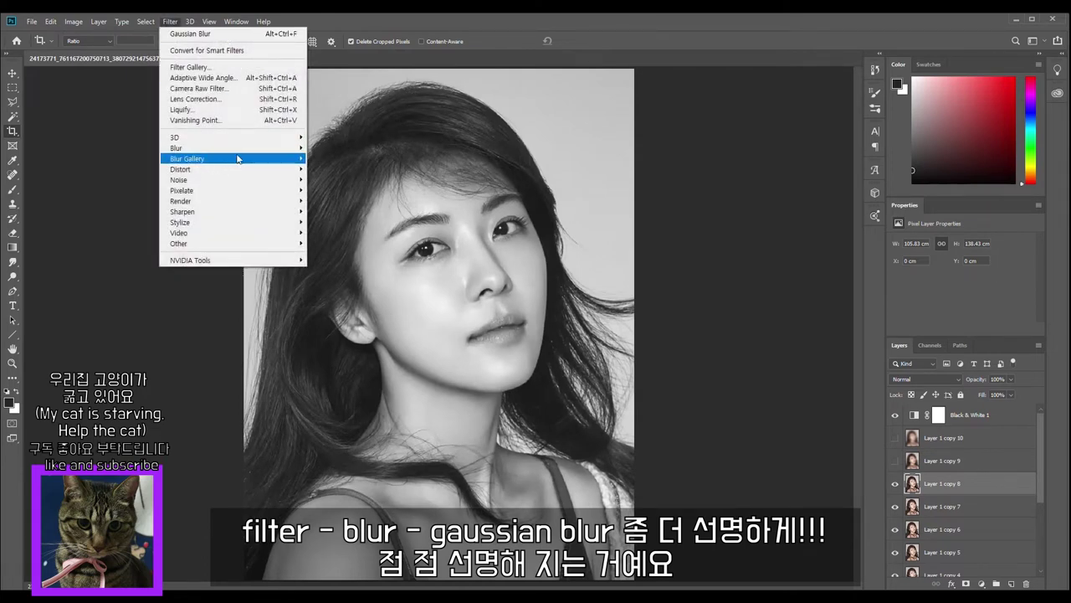
{"action": "mouse_move", "coordinate": [234, 148]}
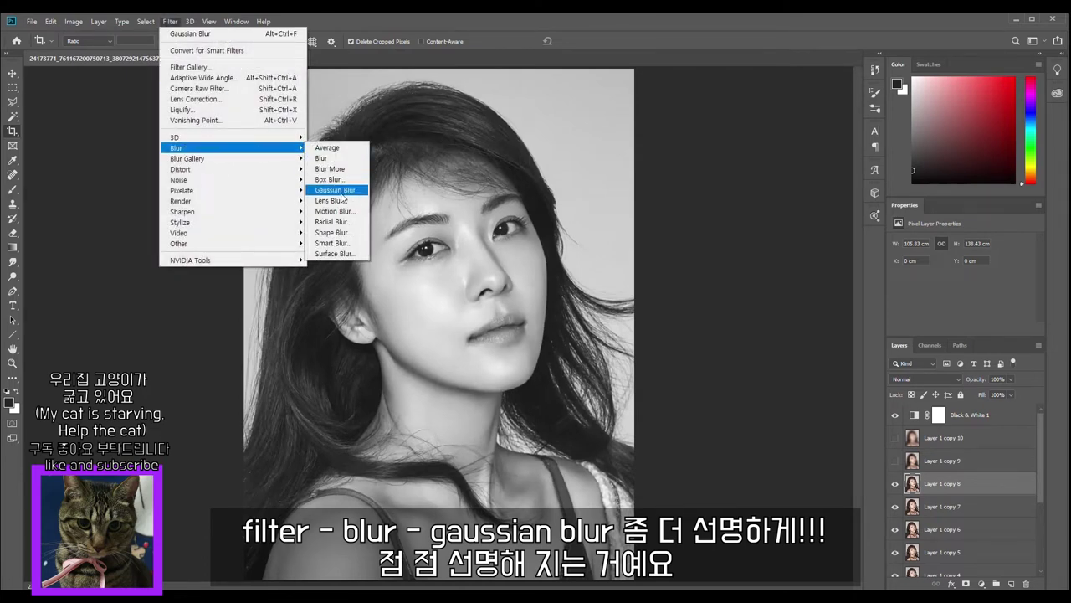
{"action": "left_click", "coordinate": [336, 190]}
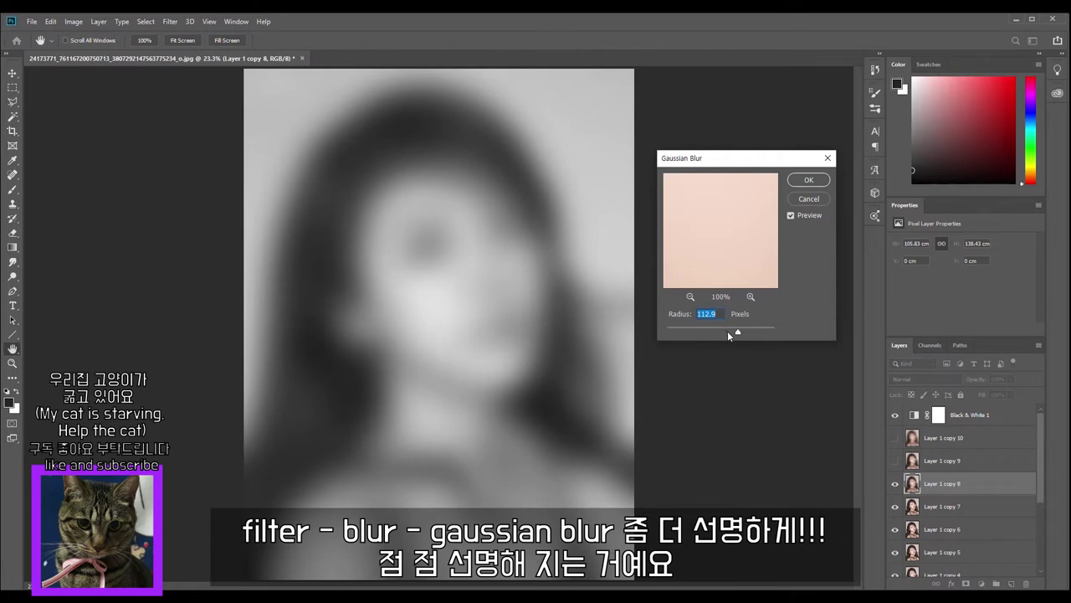
{"action": "left_click", "coordinate": [727, 332]}
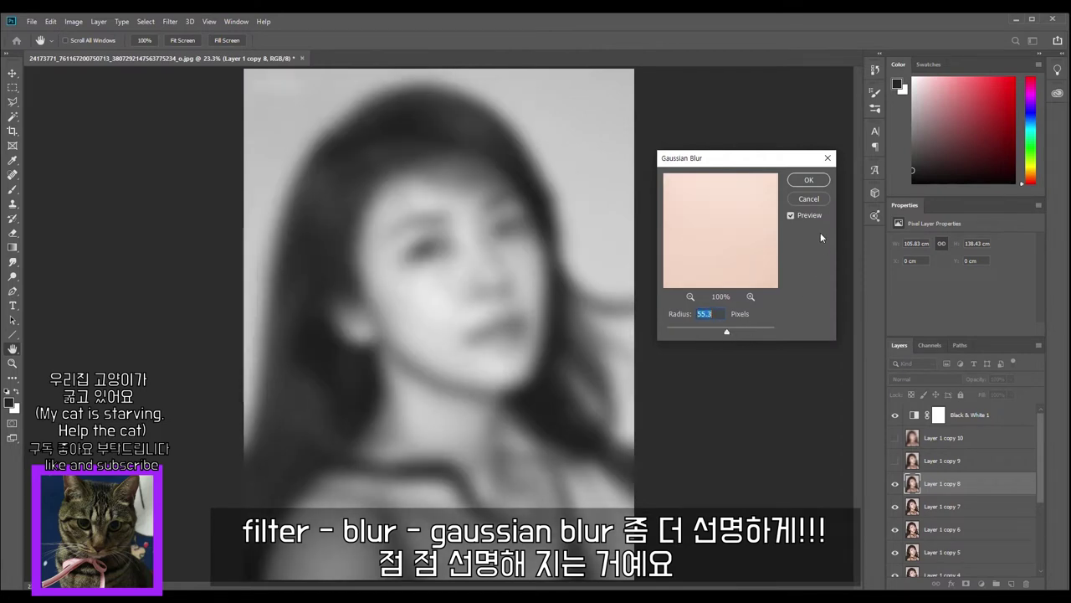
{"action": "left_click", "coordinate": [806, 181]}
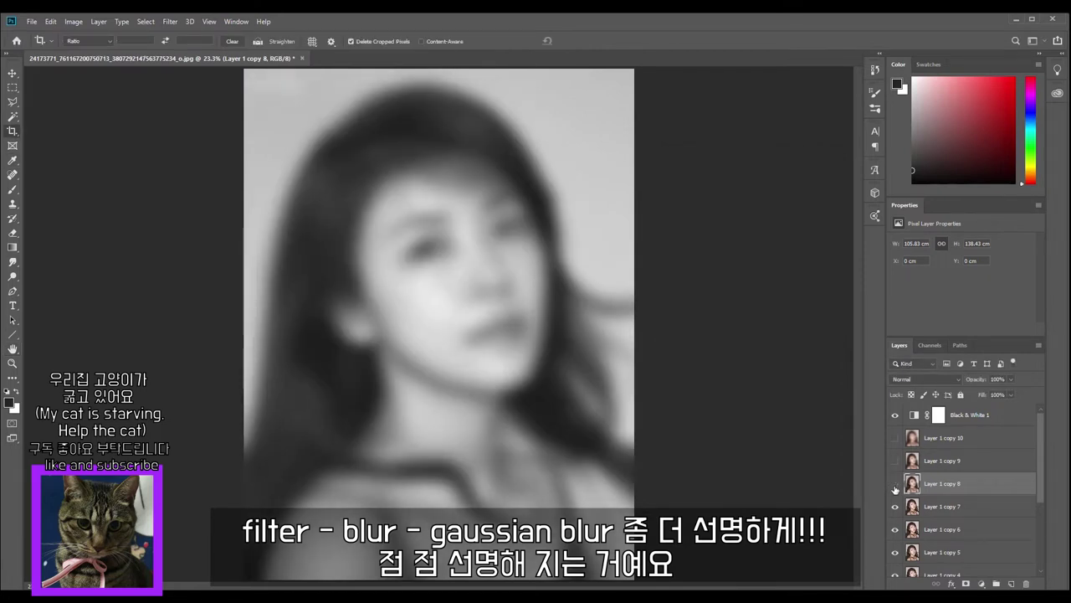
{"action": "left_click", "coordinate": [895, 486]}
- Apply a Gaussian Blur with a radius of 23.5 pixels to Layer 1 copy 7 and hide that layer
{"action": "left_click", "coordinate": [943, 509]}
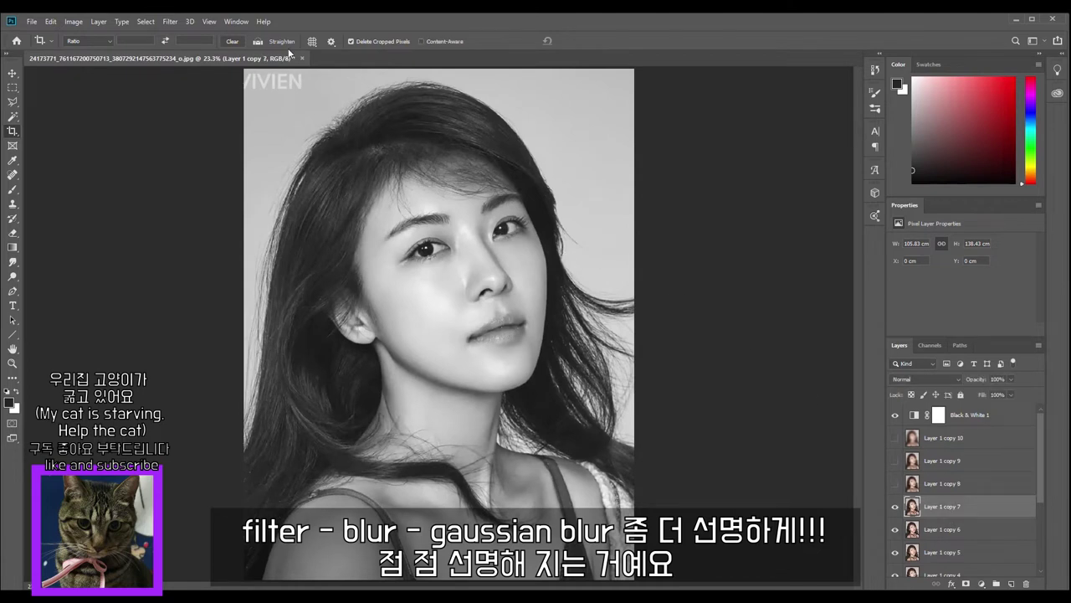
{"action": "left_click", "coordinate": [169, 21]}
{"action": "mouse_move", "coordinate": [245, 149]}
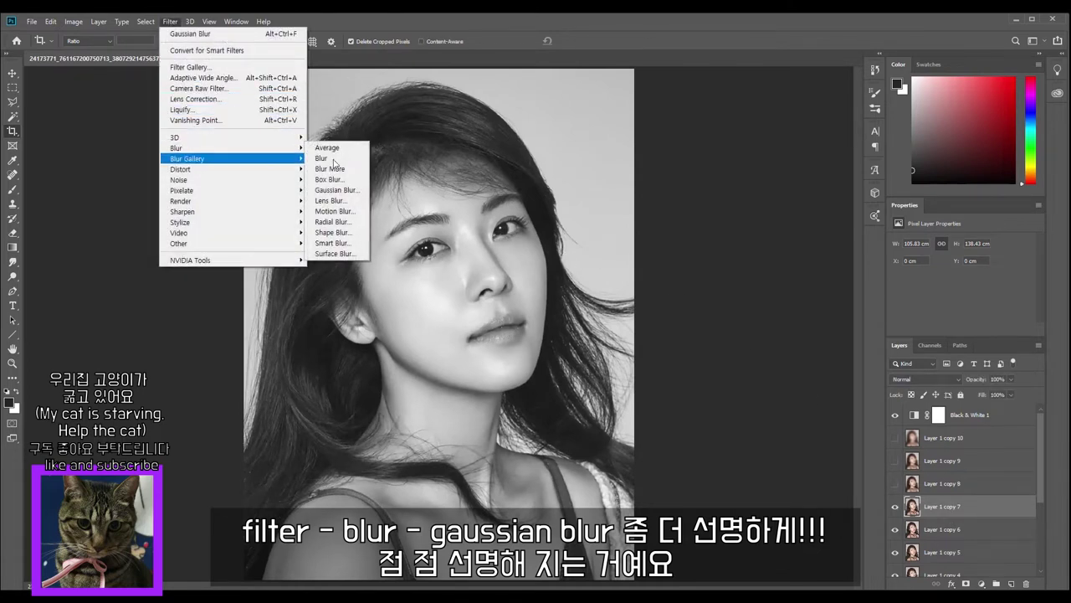
{"action": "left_click", "coordinate": [335, 190]}
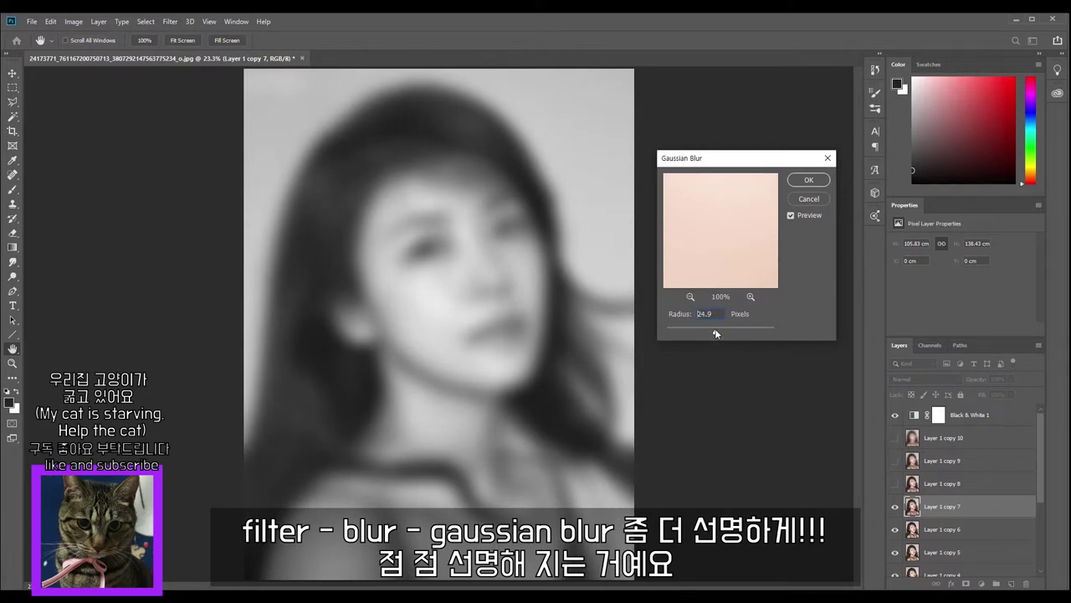
{"action": "left_click", "coordinate": [715, 332]}
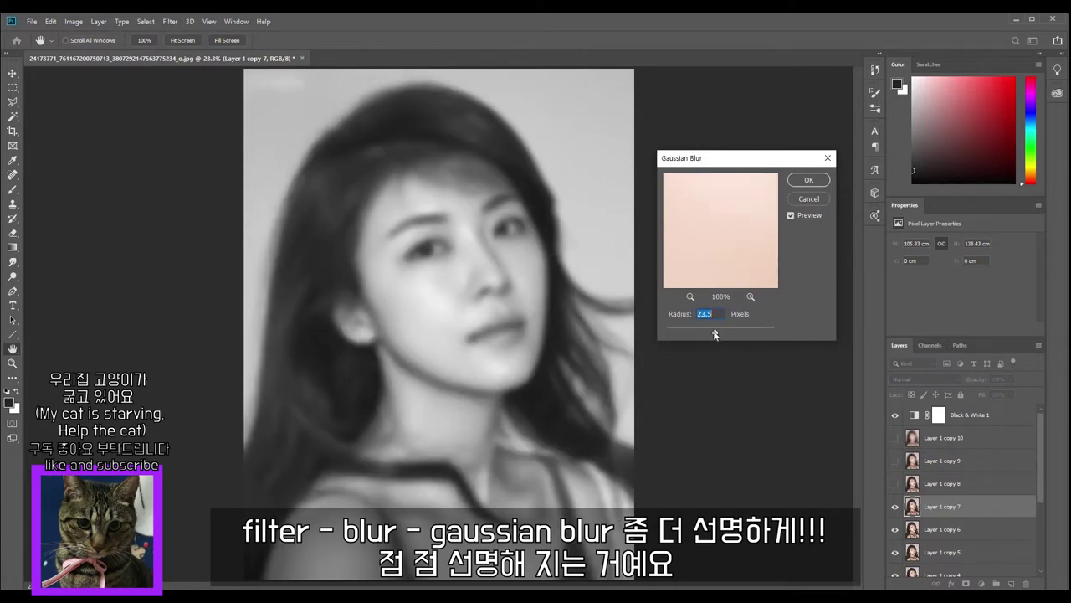
{"action": "left_click", "coordinate": [808, 179]}
{"action": "scroll", "coordinate": [937, 468], "scroll_direction": "down", "scroll_amount": 2}
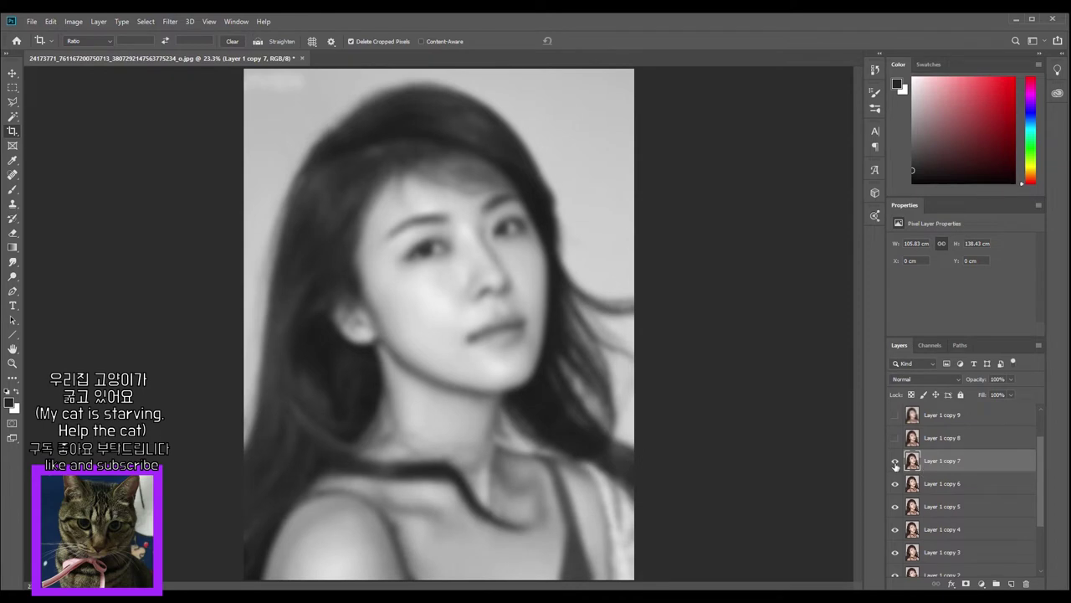
{"action": "left_click", "coordinate": [895, 466]}
- Apply a Gaussian Blur with a radius of 8.8 pixels to Layer 1 copy 6 and hide that layer
{"action": "left_click", "coordinate": [939, 485]}
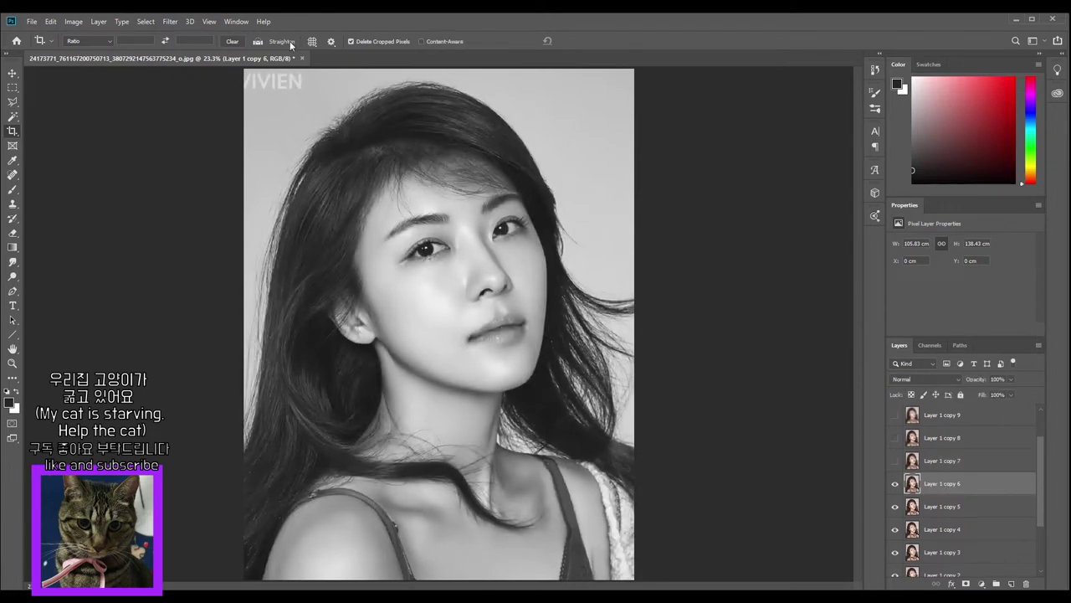
{"action": "left_click", "coordinate": [170, 22]}
{"action": "mouse_move", "coordinate": [250, 151]}
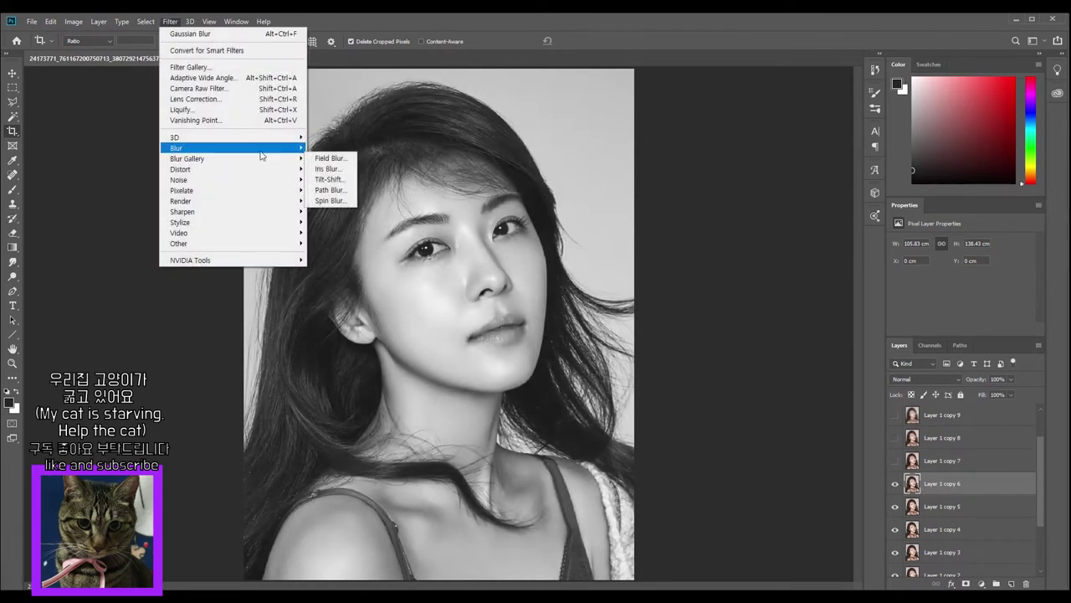
{"action": "left_click", "coordinate": [334, 190]}
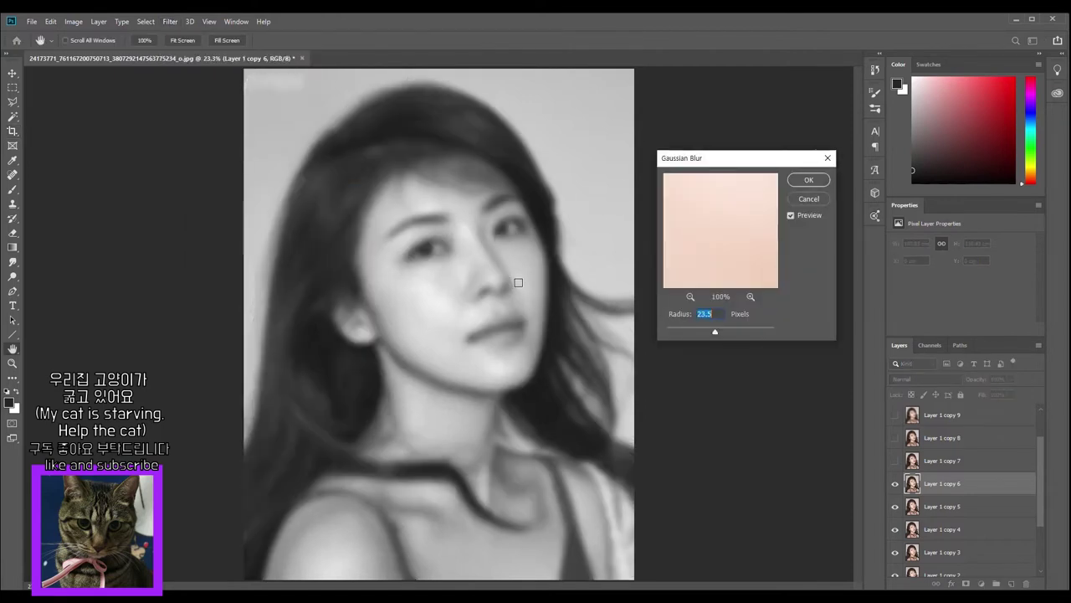
{"action": "left_click_drag", "start_coordinate": [705, 334], "coordinate": [710, 334]}
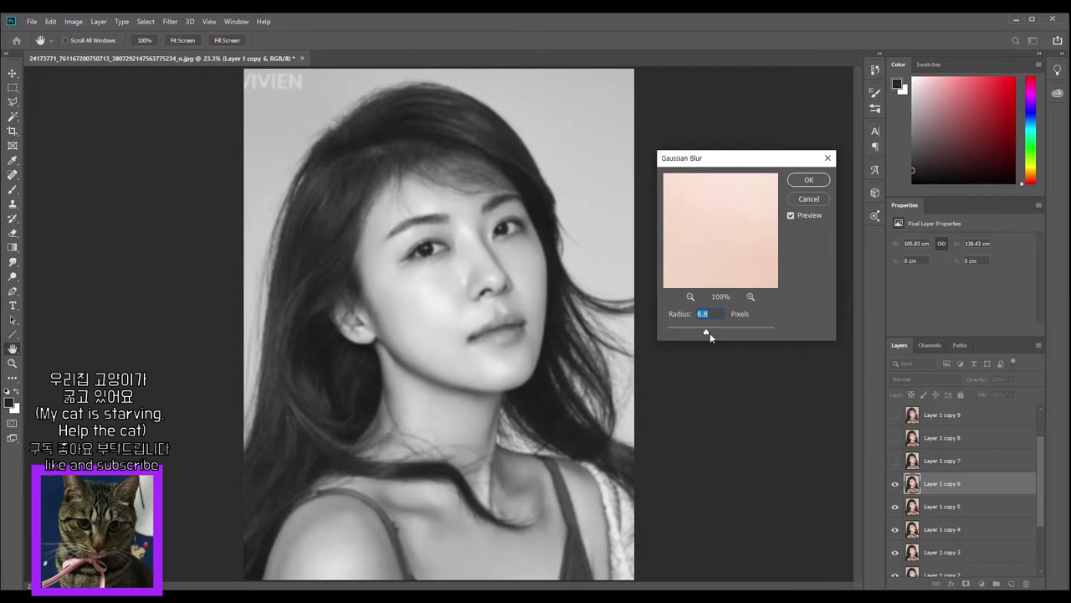
{"action": "left_click", "coordinate": [812, 183]}
{"action": "left_click", "coordinate": [894, 485]}
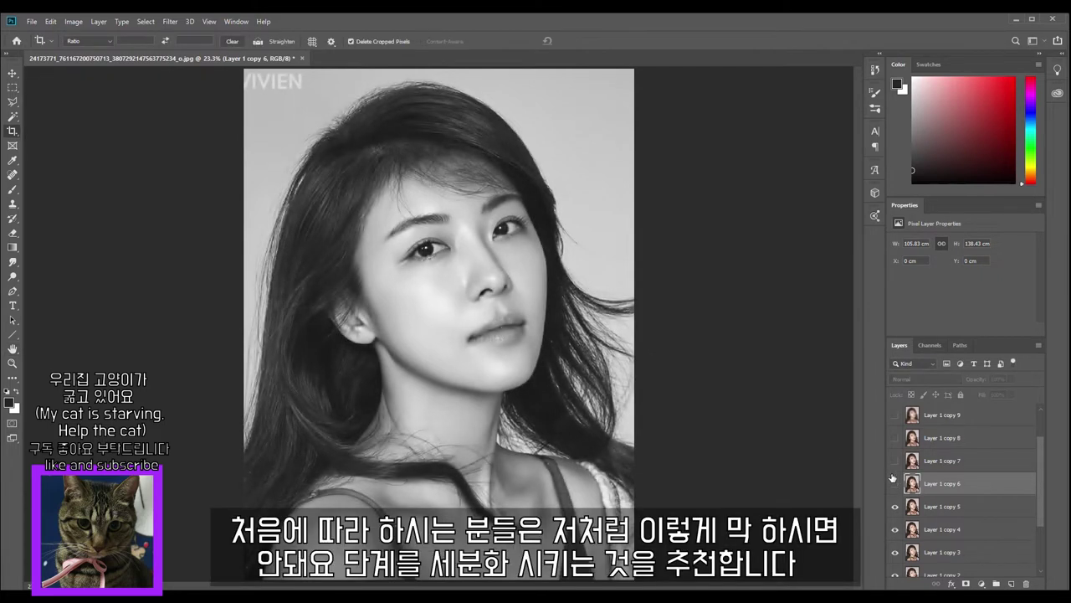
- Apply a light Gaussian Blur with a radius slightly under 4.9 pixels to Layer 1 copy 5
{"action": "left_click", "coordinate": [947, 507]}
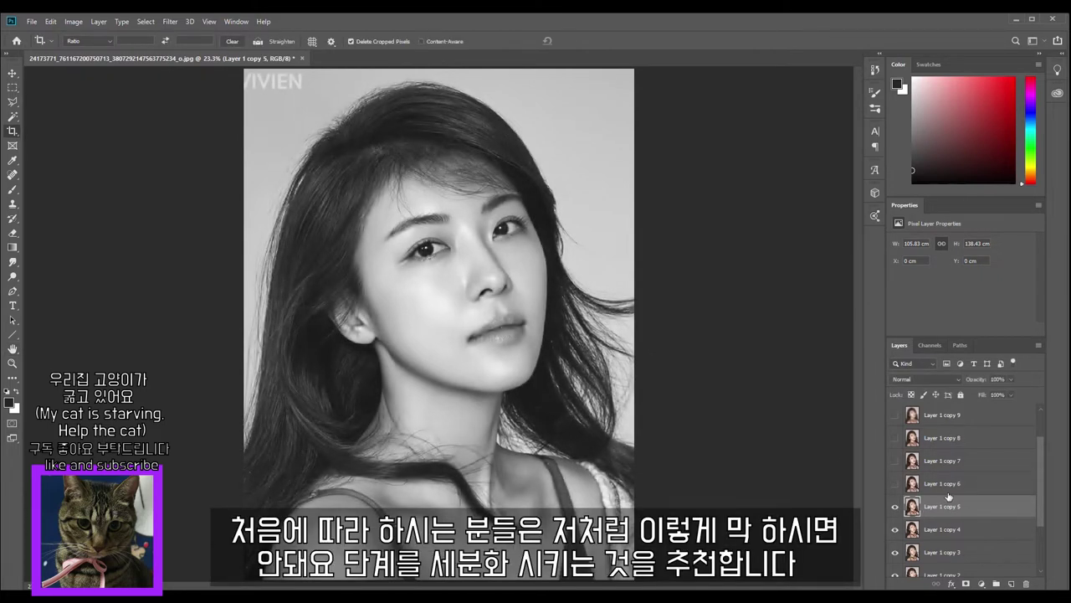
{"action": "left_click", "coordinate": [172, 26]}
{"action": "mouse_move", "coordinate": [264, 149]}
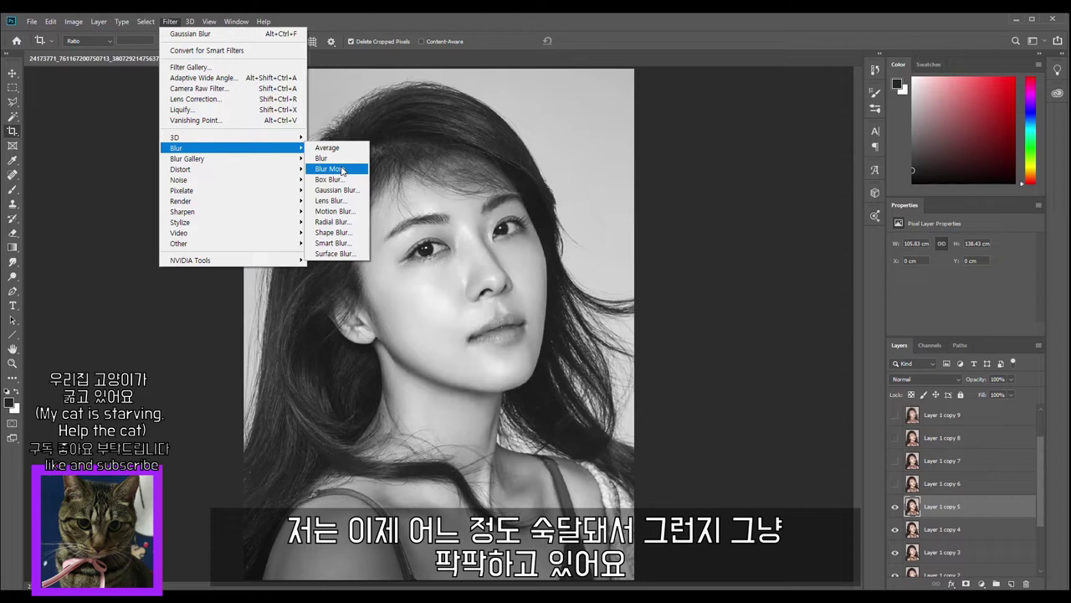
{"action": "left_click", "coordinate": [339, 190]}
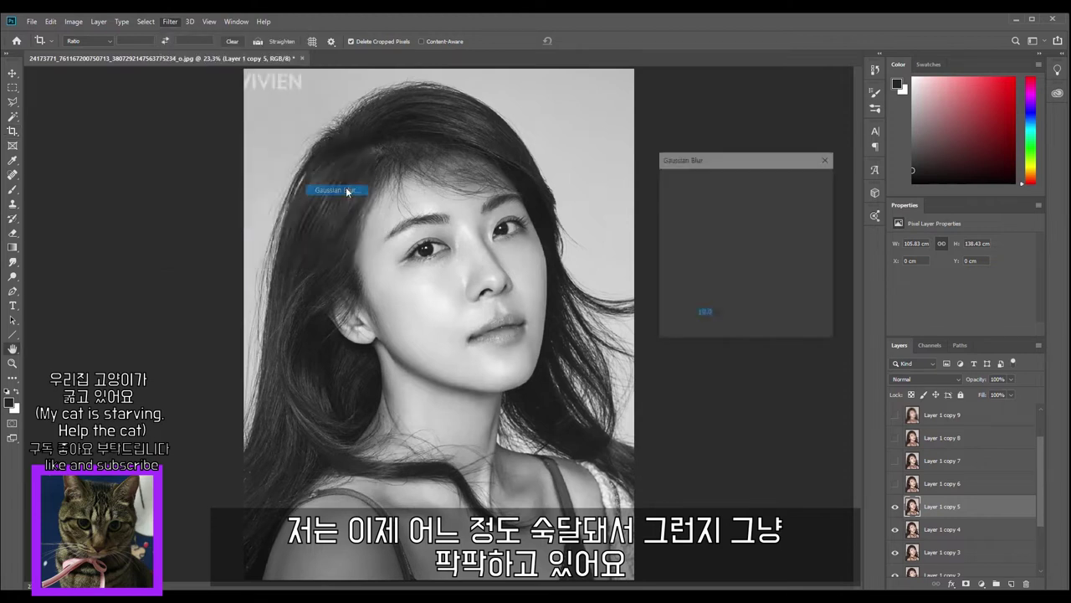
{"action": "left_click_drag", "start_coordinate": [697, 332], "coordinate": [694, 333]}
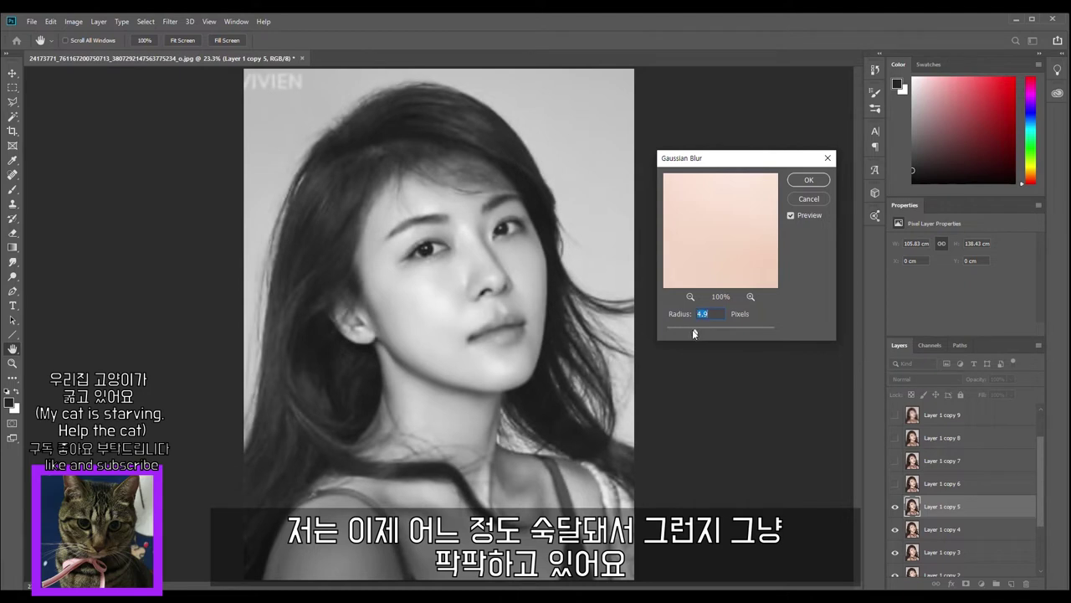
{"action": "left_click_drag", "start_coordinate": [695, 334], "coordinate": [691, 334]}
{"action": "left_click", "coordinate": [809, 180]}
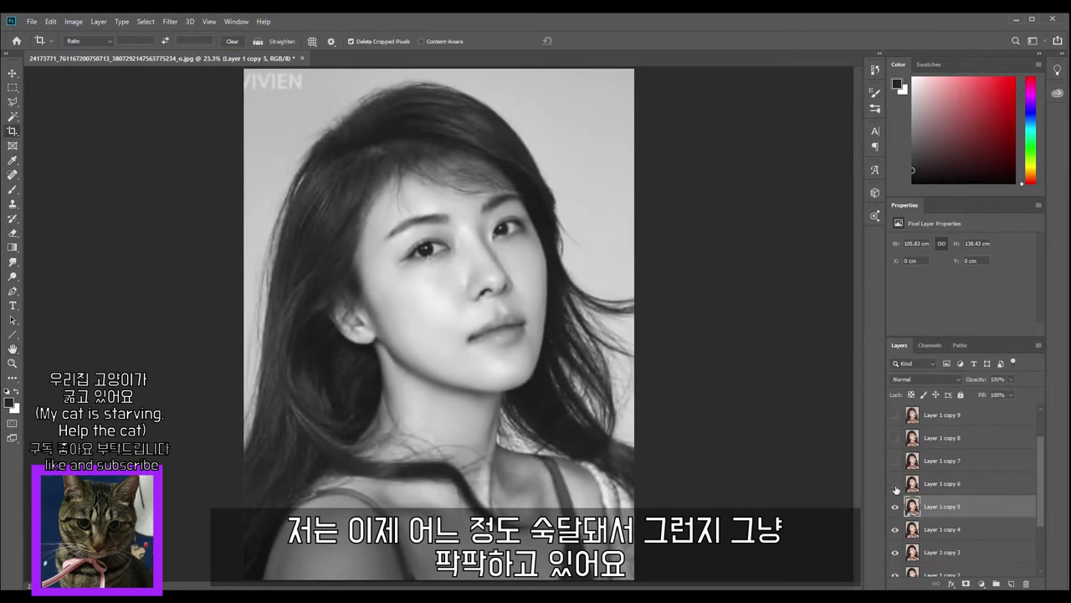
{"action": "left_click", "coordinate": [896, 484]}
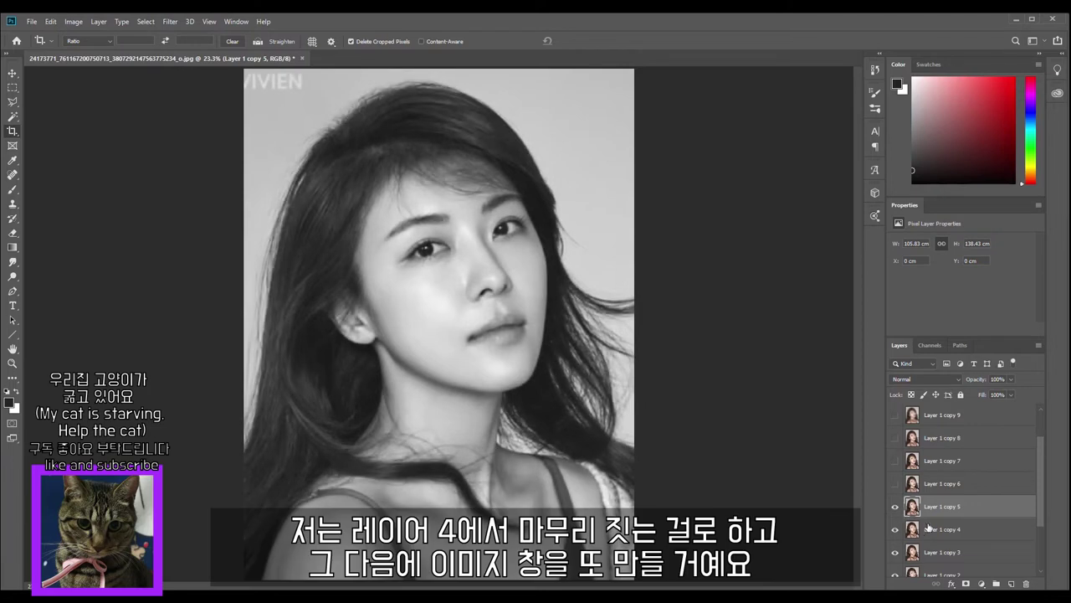
- Select Layer 1 copy 4 and make the blurred layers from Layer 1 copy 5 up to Layer 1 copy 10 visible
{"action": "left_click", "coordinate": [943, 531]}
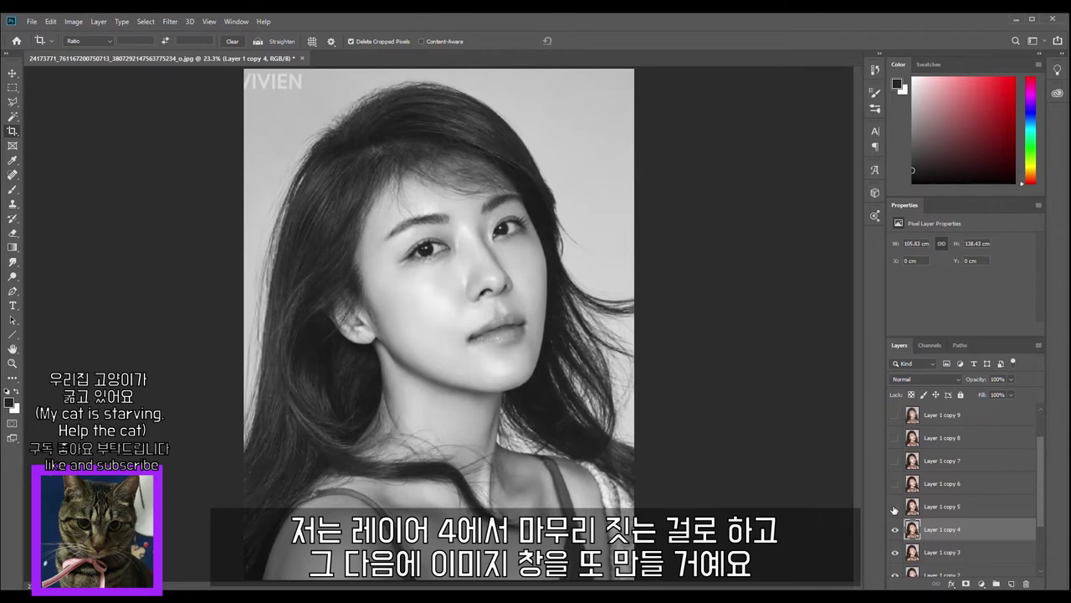
{"action": "left_click", "coordinate": [895, 507]}
{"action": "left_click_drag", "start_coordinate": [901, 490], "coordinate": [909, 461]}
{"action": "left_click", "coordinate": [895, 438]}
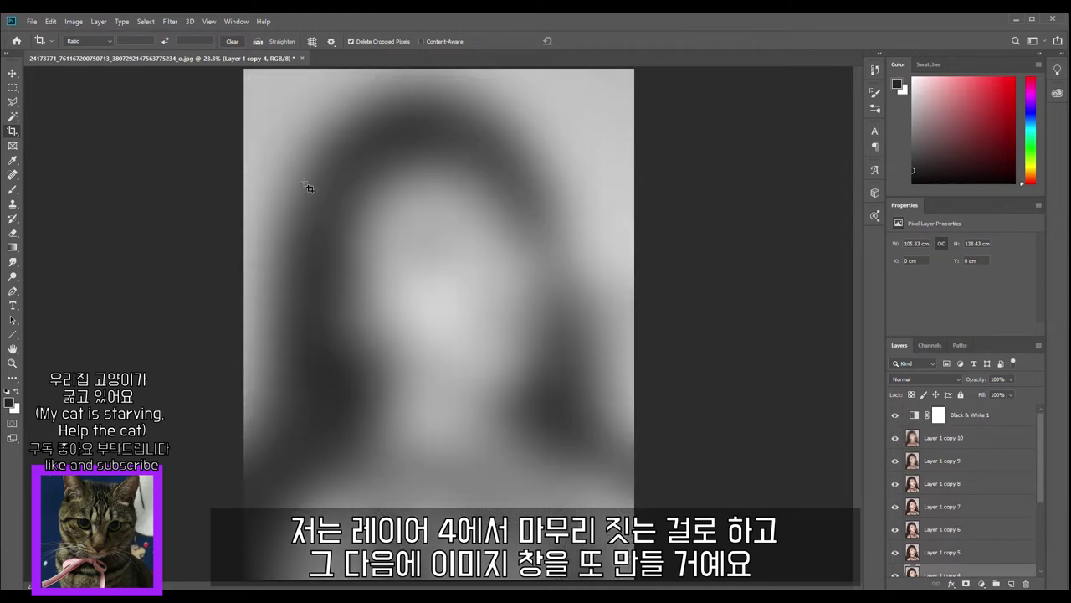
- Float the portrait document in its own window and open a second window for the same file
{"action": "left_click_drag", "start_coordinate": [187, 61], "coordinate": [270, 66]}
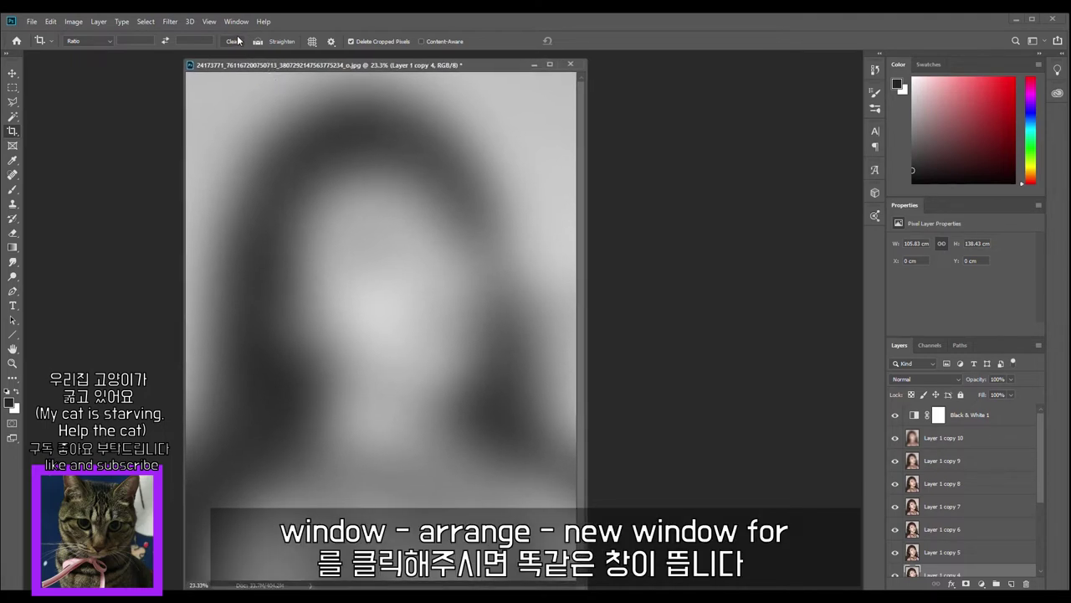
{"action": "left_click_drag", "start_coordinate": [319, 69], "coordinate": [325, 67]}
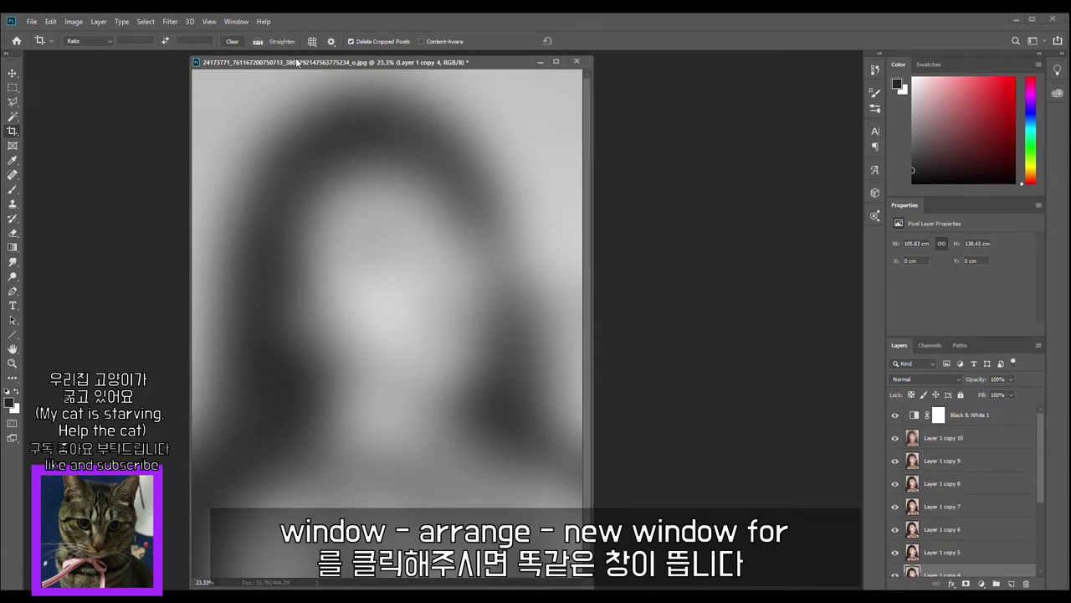
{"action": "left_click", "coordinate": [236, 22]}
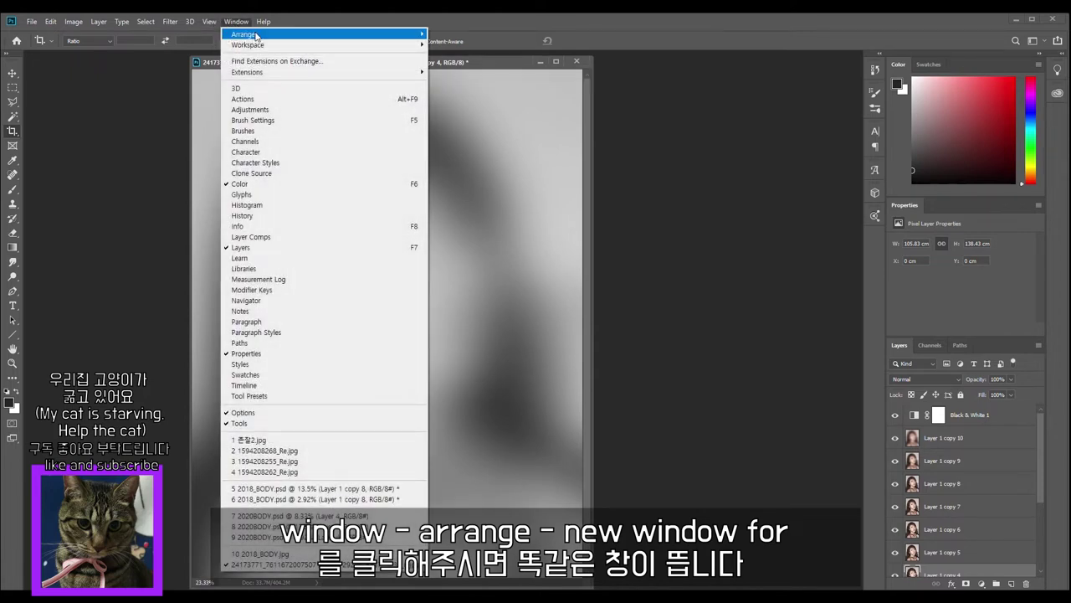
{"action": "mouse_move", "coordinate": [254, 35]}
{"action": "left_click", "coordinate": [349, 46]}
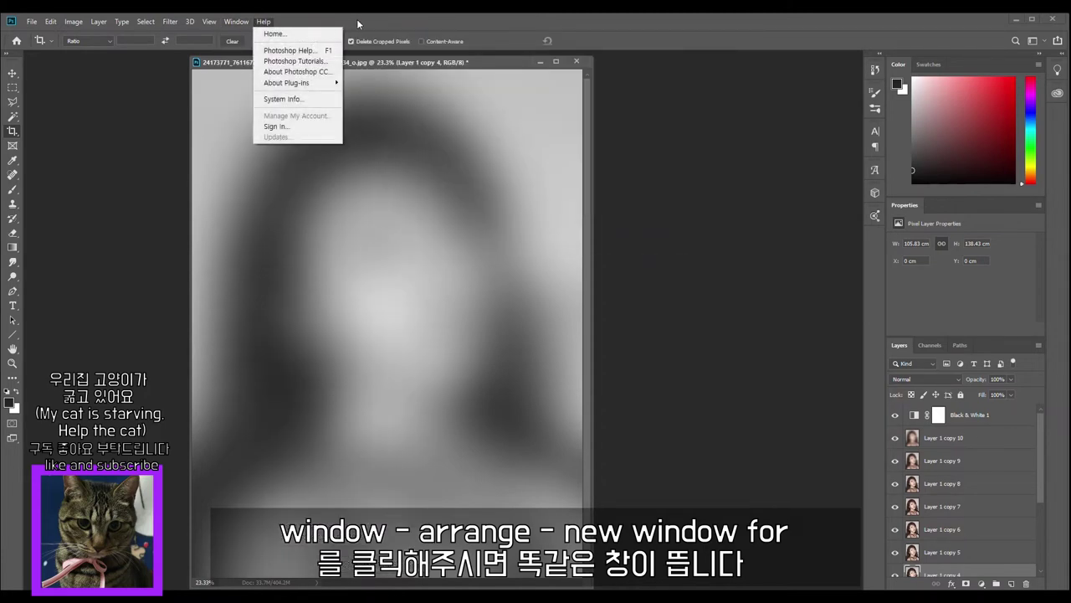
{"action": "left_click", "coordinate": [231, 22]}
{"action": "mouse_move", "coordinate": [259, 35]}
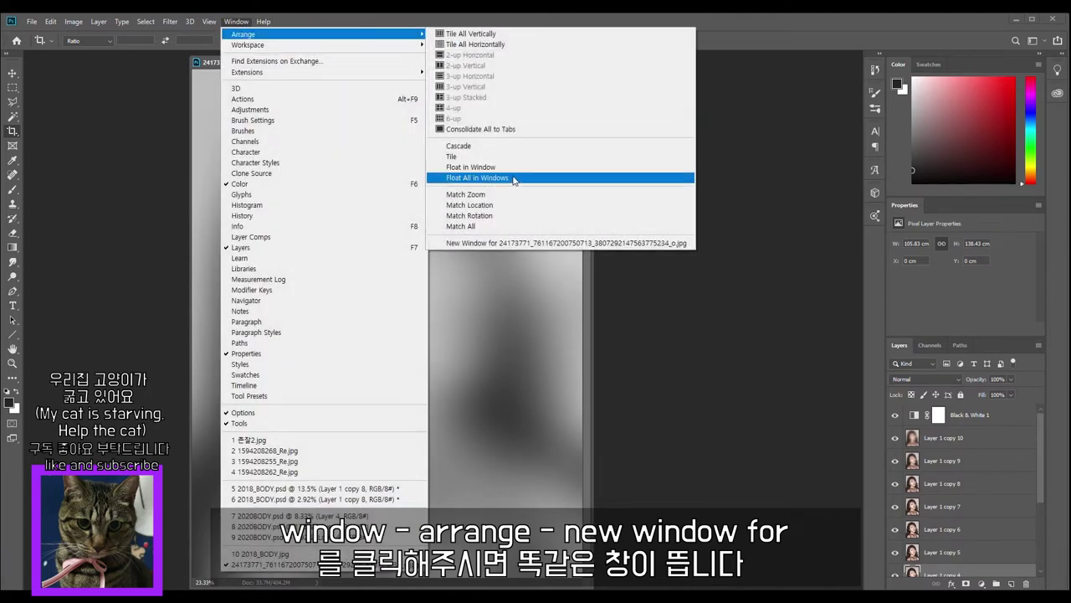
{"action": "left_click", "coordinate": [510, 243]}
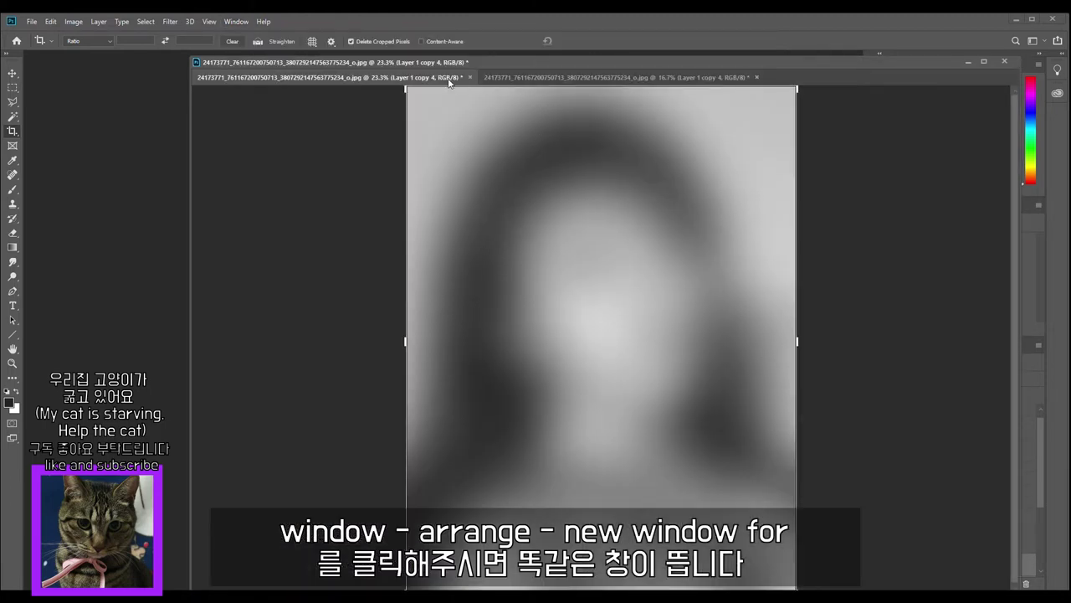
- Activate the Brush tool and separate the 23.3% portrait view into its own floating window
{"action": "key", "text": "b"}
{"action": "left_click", "coordinate": [553, 80]}
{"action": "left_click", "coordinate": [465, 82]}
{"action": "left_click", "coordinate": [517, 77]}
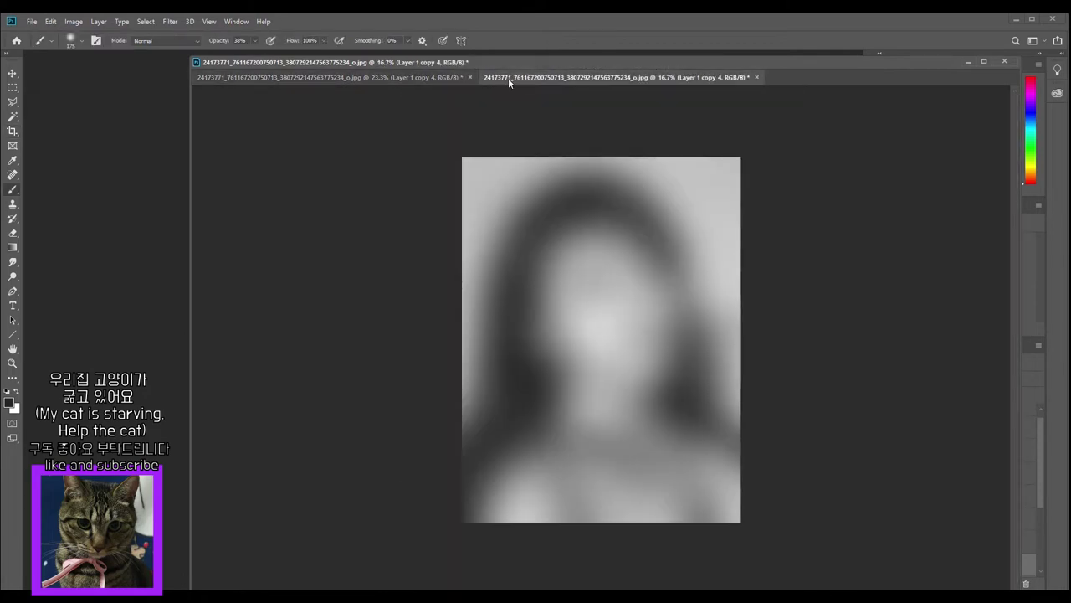
{"action": "left_click", "coordinate": [431, 79]}
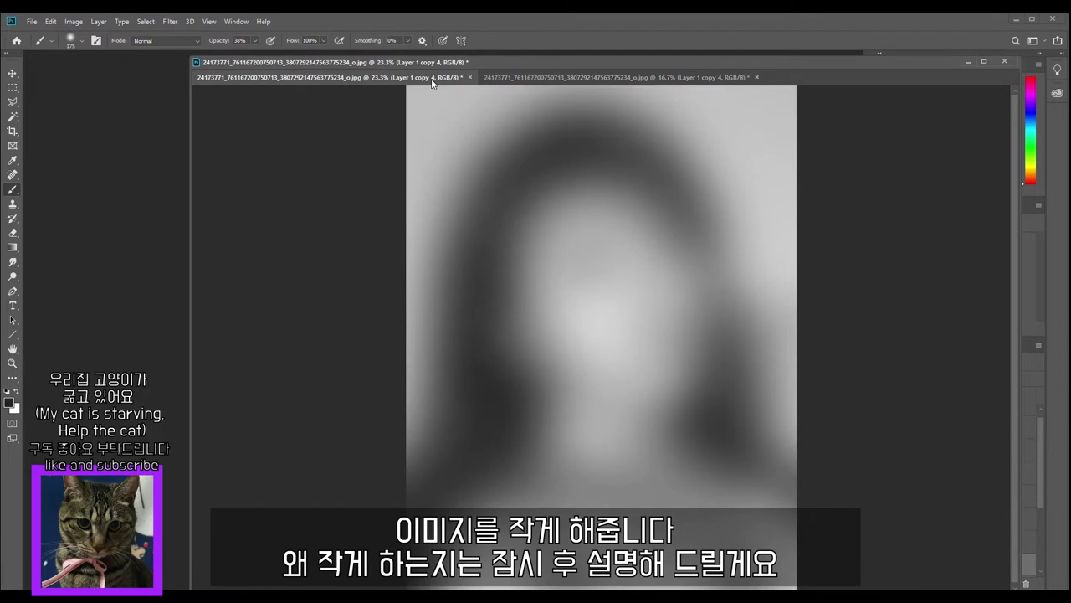
{"action": "left_click_drag", "start_coordinate": [432, 82], "coordinate": [339, 77]}
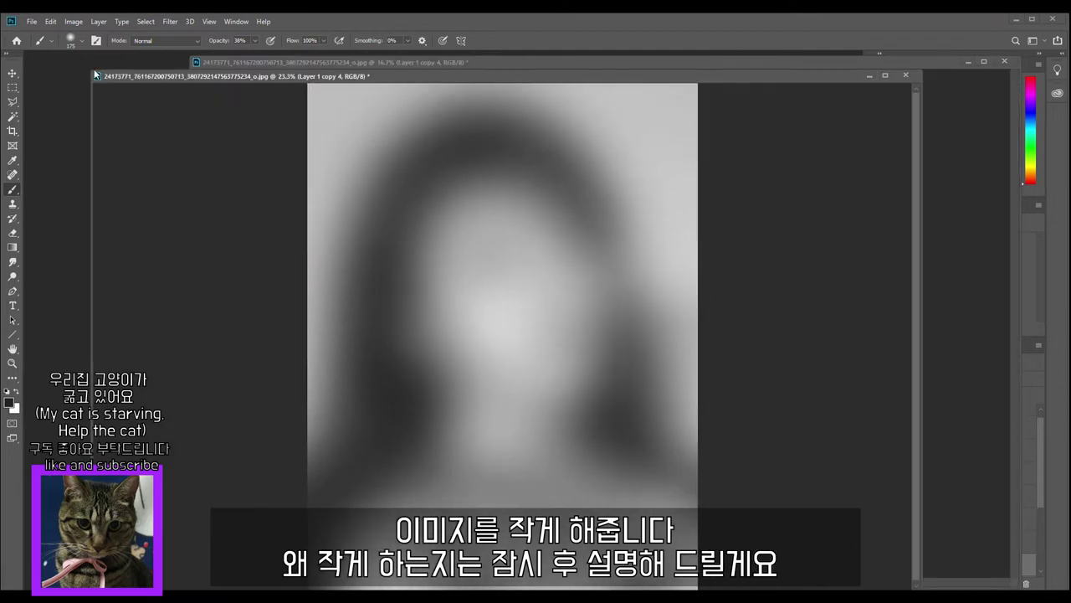
- Shrink the separated portrait window to a corner thumbnail at 5.58% zoom and reduce the main portrait window beside it
{"action": "left_click_drag", "start_coordinate": [90, 65], "coordinate": [486, 256]}
{"action": "left_click_drag", "start_coordinate": [586, 264], "coordinate": [110, 59]}
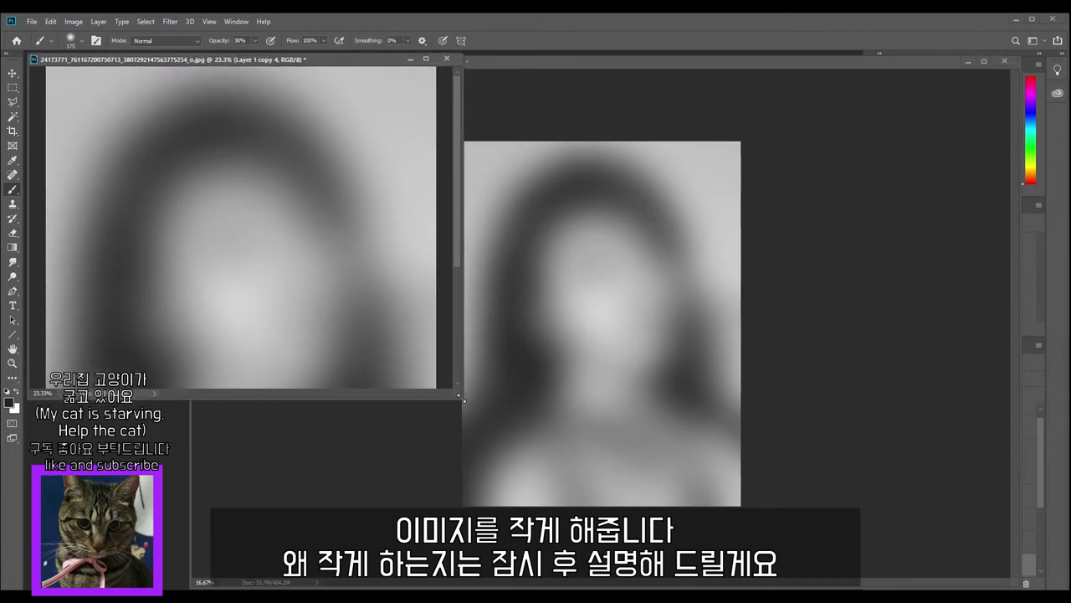
{"action": "left_click_drag", "start_coordinate": [460, 396], "coordinate": [170, 212]}
{"action": "scroll", "coordinate": [90, 121], "scroll_direction": "down", "scroll_amount": 5}
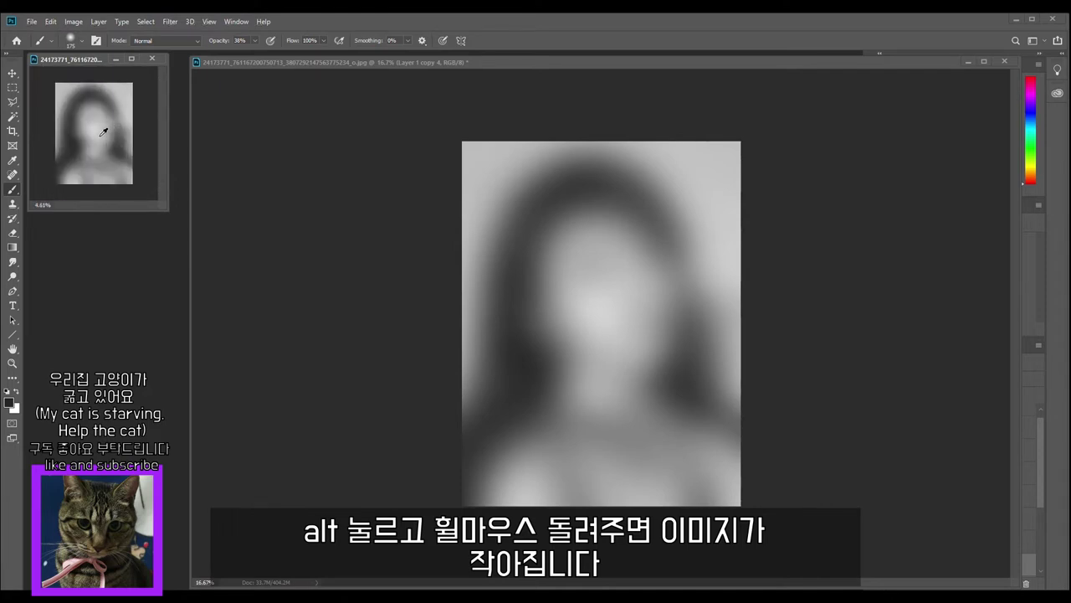
{"action": "scroll", "coordinate": [103, 132], "scroll_direction": "down", "scroll_amount": 1}
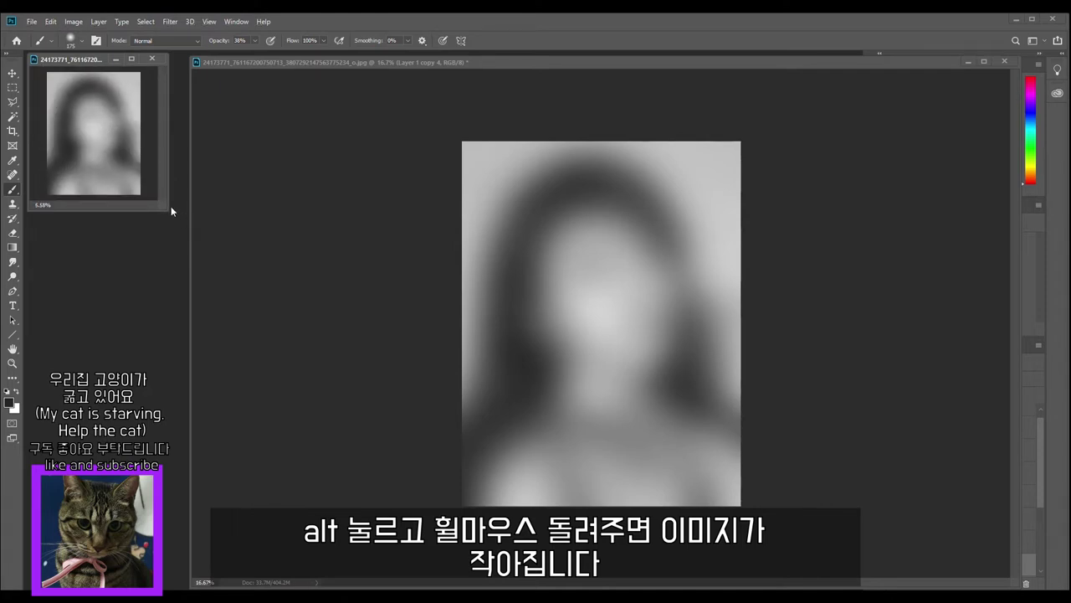
{"action": "left_click_drag", "start_coordinate": [166, 211], "coordinate": [135, 206]}
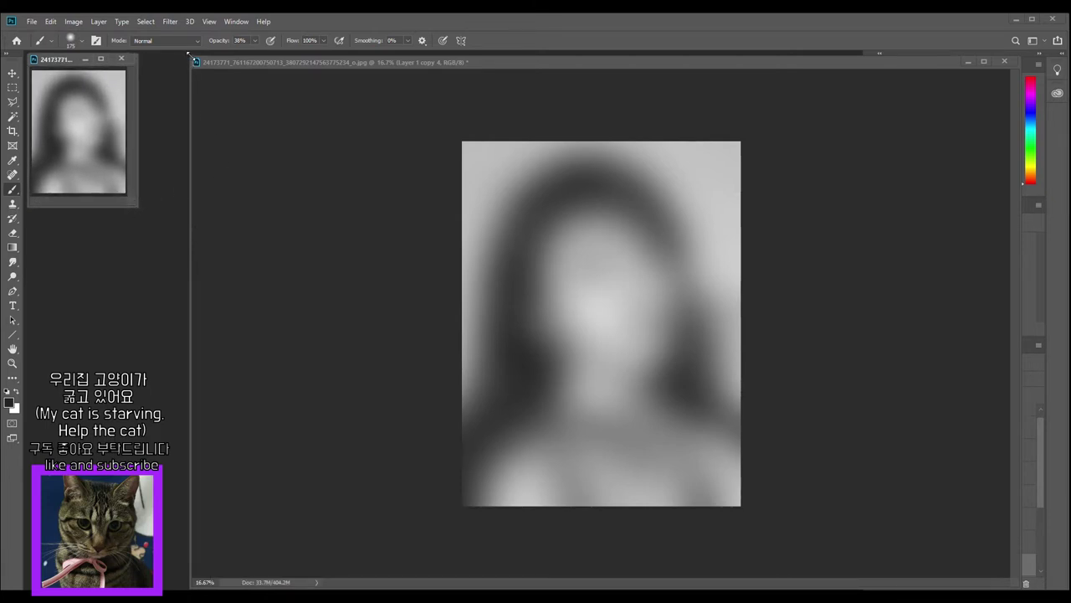
{"action": "left_click_drag", "start_coordinate": [189, 55], "coordinate": [254, 82]}
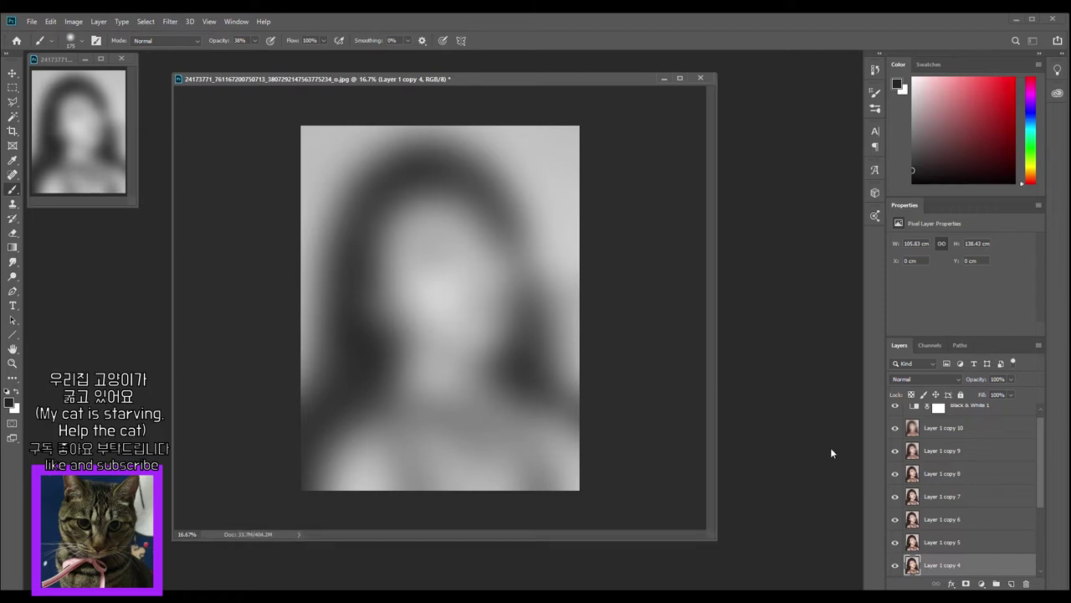
- Copy the entire Layer 1 copy 10 image and create a transparent 3000 x 3924 px, 72 ppi document from the Clipboard preset
{"action": "left_click", "coordinate": [982, 436]}
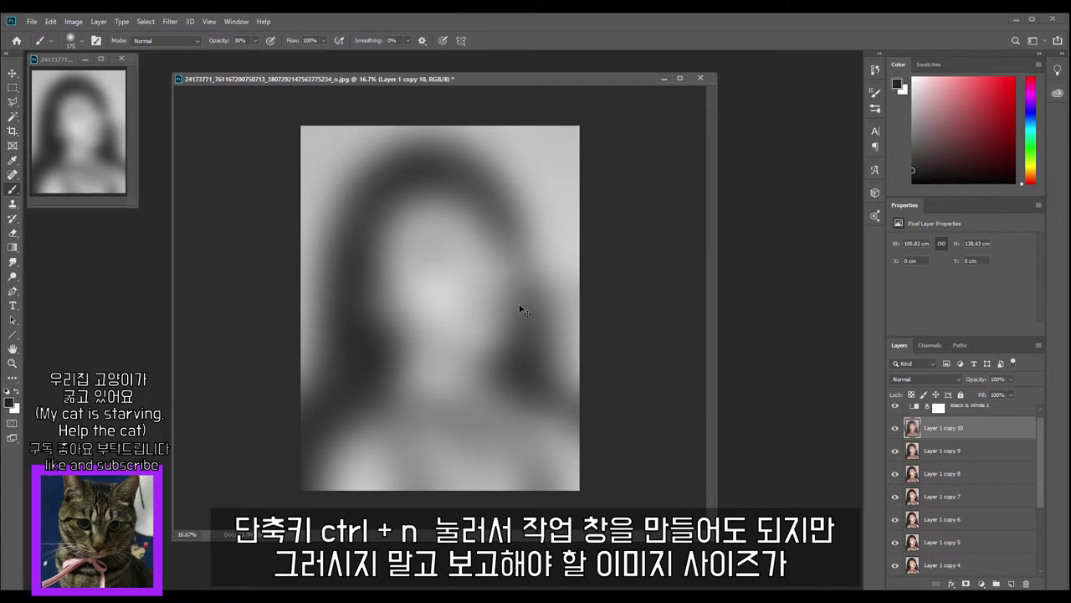
{"action": "key", "text": "ctrl+n"}
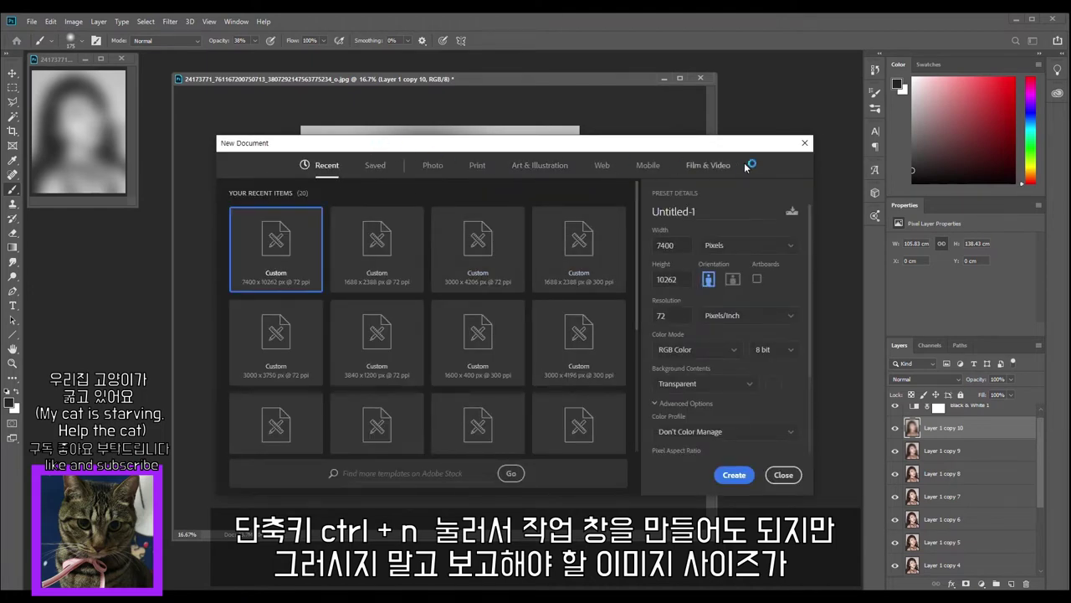
{"action": "left_click", "coordinate": [805, 146]}
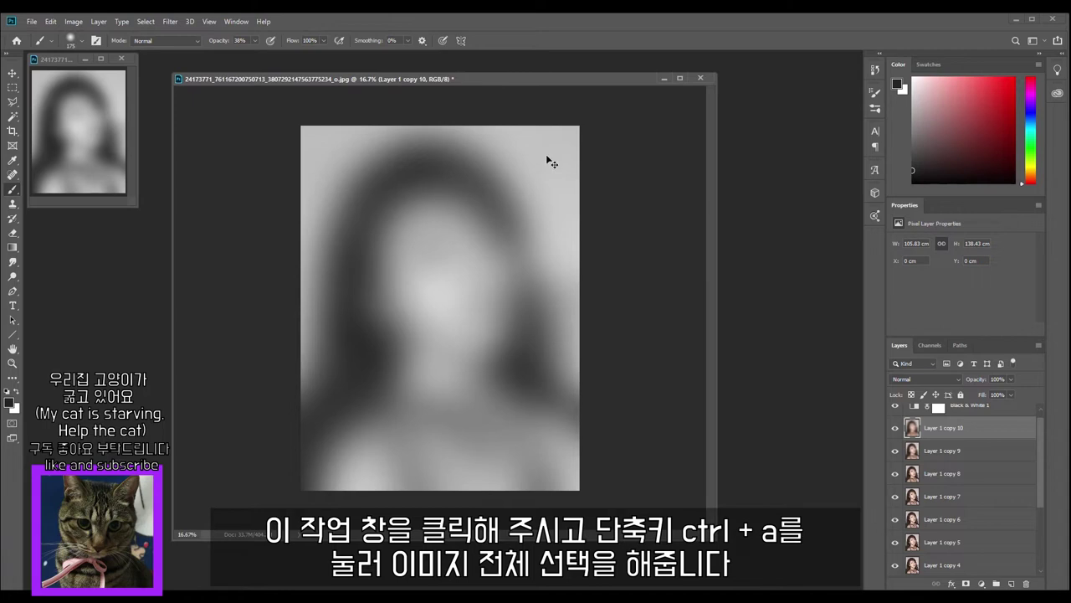
{"action": "key", "text": "ctrl+a"}
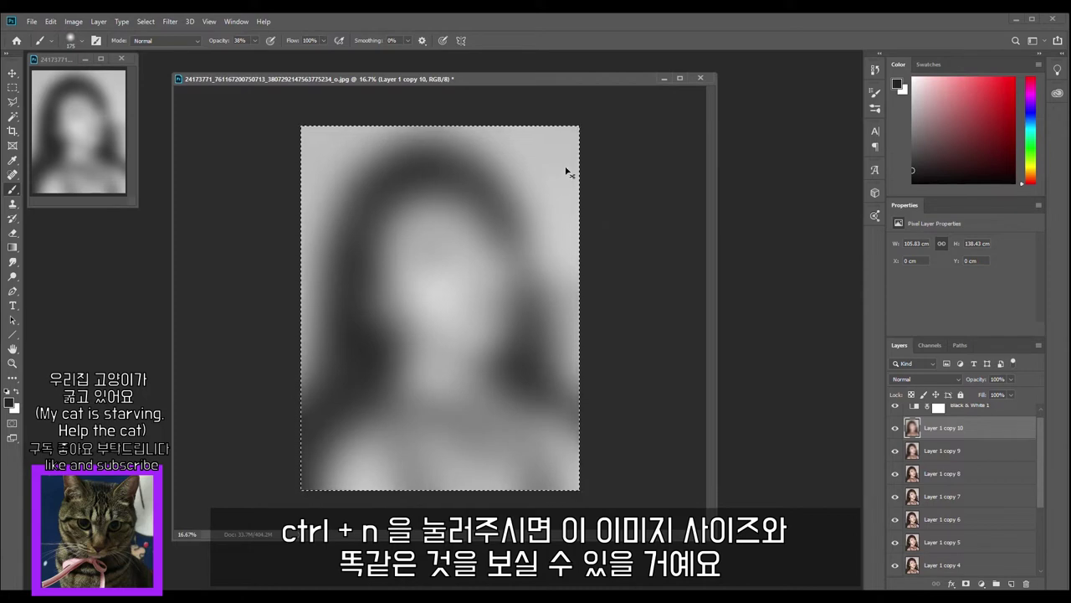
{"action": "key", "text": "ctrl+n"}
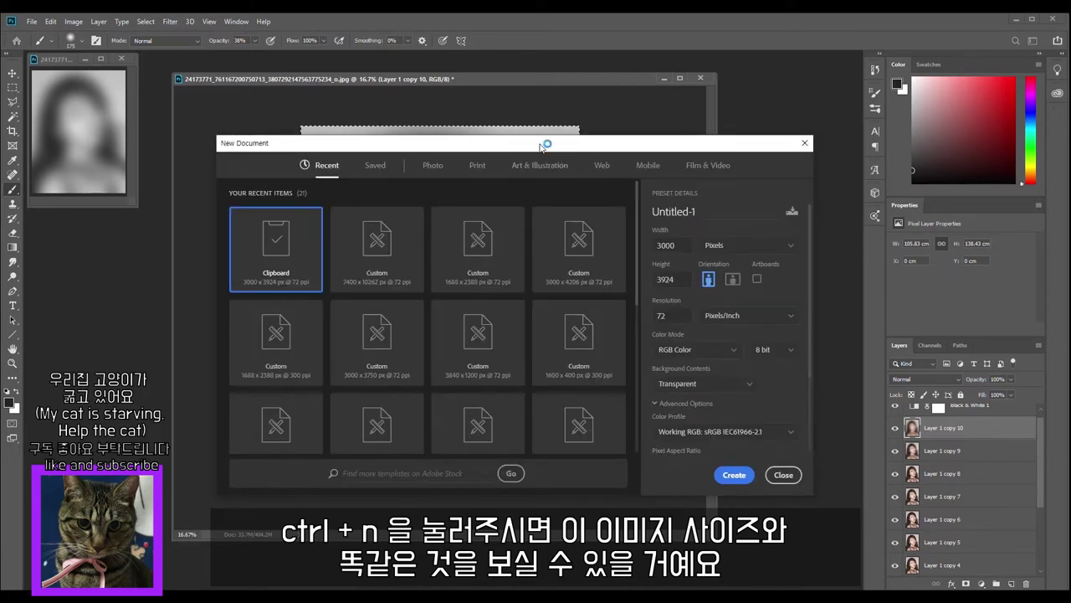
{"action": "left_click_drag", "start_coordinate": [542, 147], "coordinate": [551, 163]}
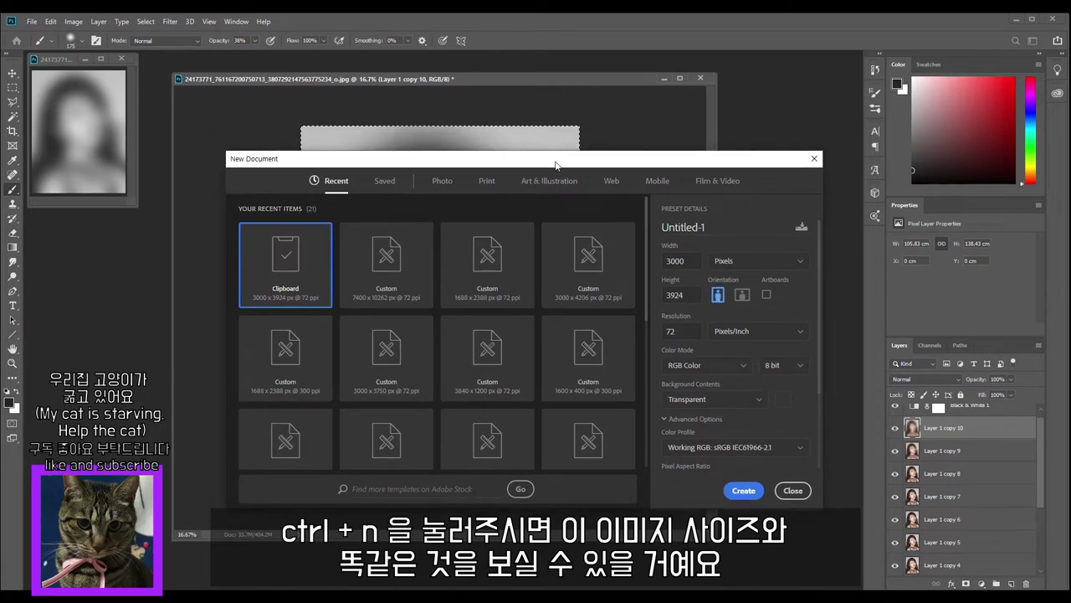
{"action": "left_click", "coordinate": [747, 492]}
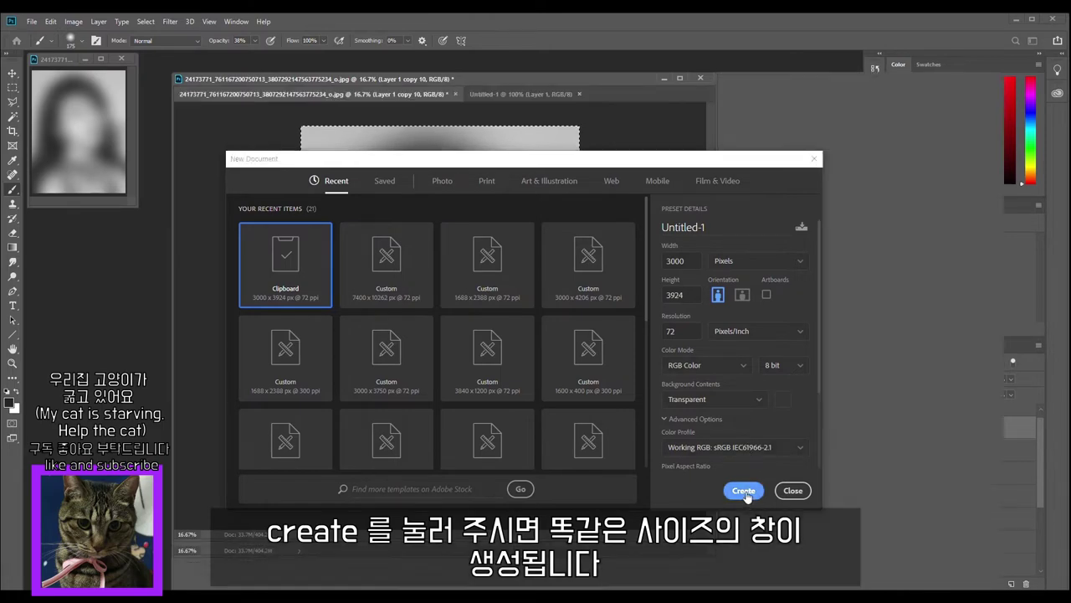
- Float the blank document next to the main portrait window and set both views to 15.15% zoom
{"action": "left_click_drag", "start_coordinate": [344, 95], "coordinate": [540, 85]}
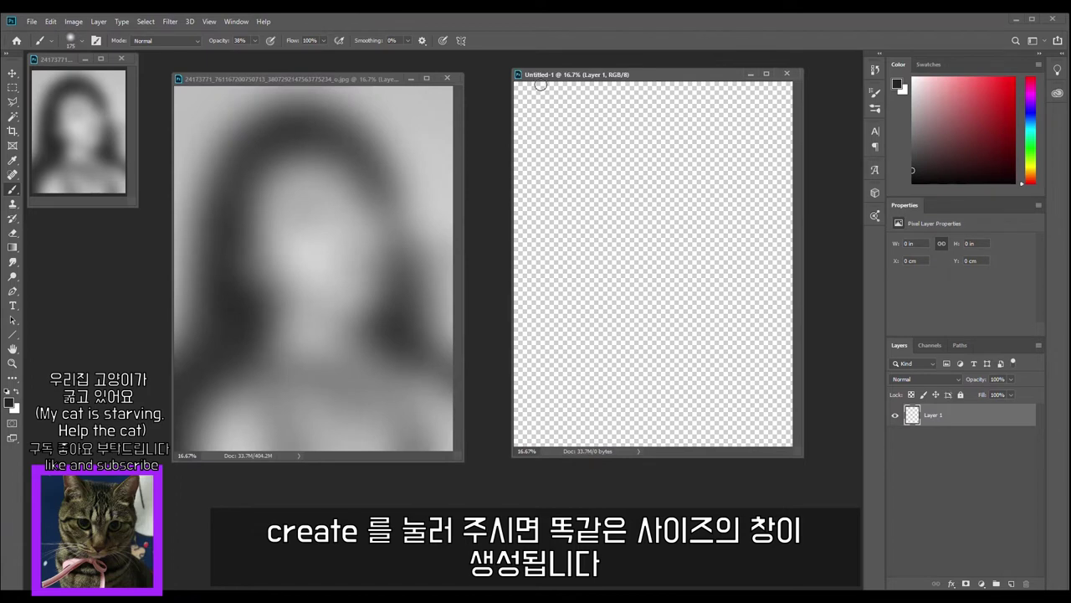
{"action": "left_click", "coordinate": [335, 75]}
{"action": "key", "text": "ctrl+a"}
{"action": "left_click_drag", "start_coordinate": [341, 84], "coordinate": [337, 78]}
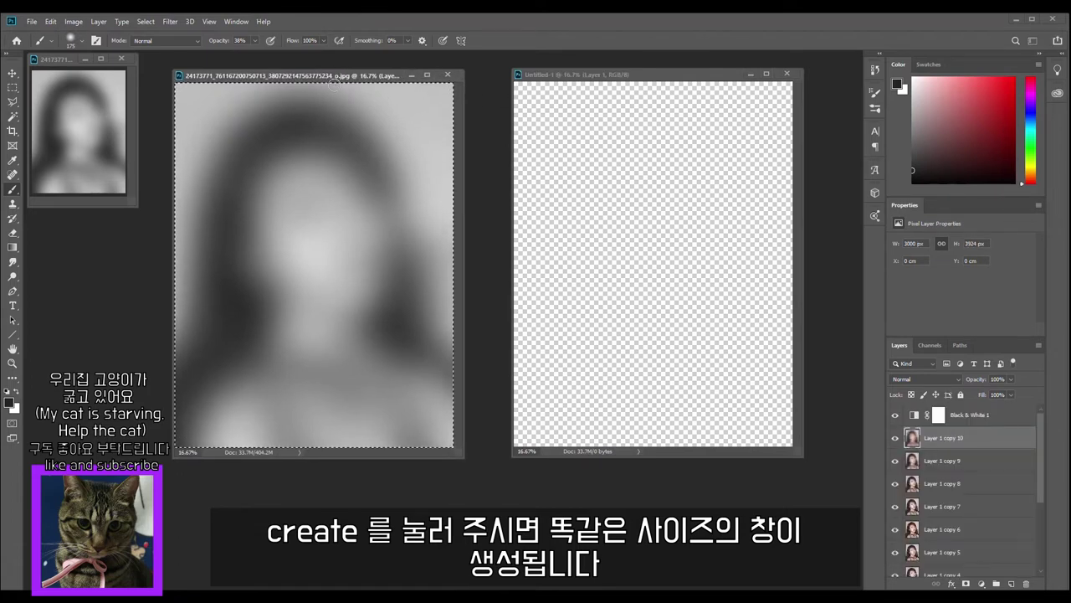
{"action": "scroll", "coordinate": [322, 240], "scroll_direction": "down", "scroll_amount": 1, "text": "alt"}
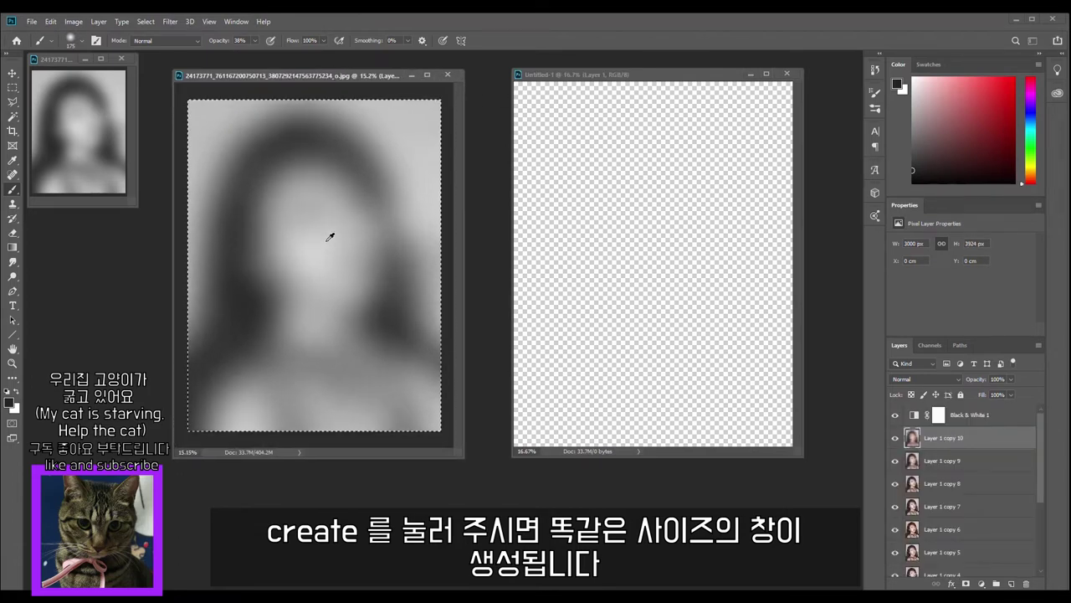
{"action": "left_click_drag", "start_coordinate": [593, 79], "coordinate": [560, 81]}
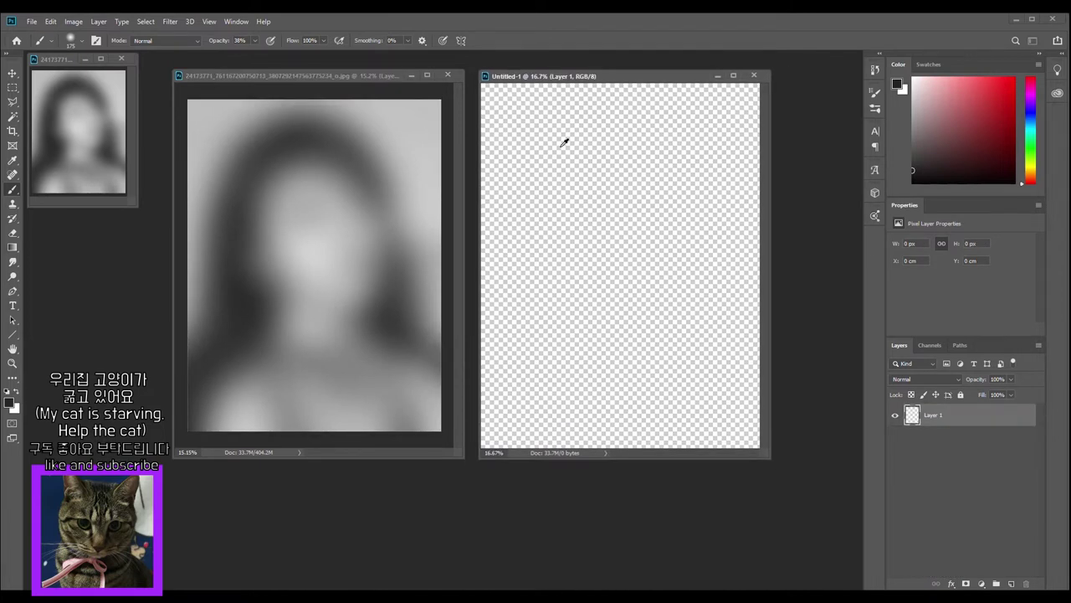
{"action": "scroll", "coordinate": [565, 191], "scroll_direction": "down", "scroll_amount": 1, "text": "alt"}
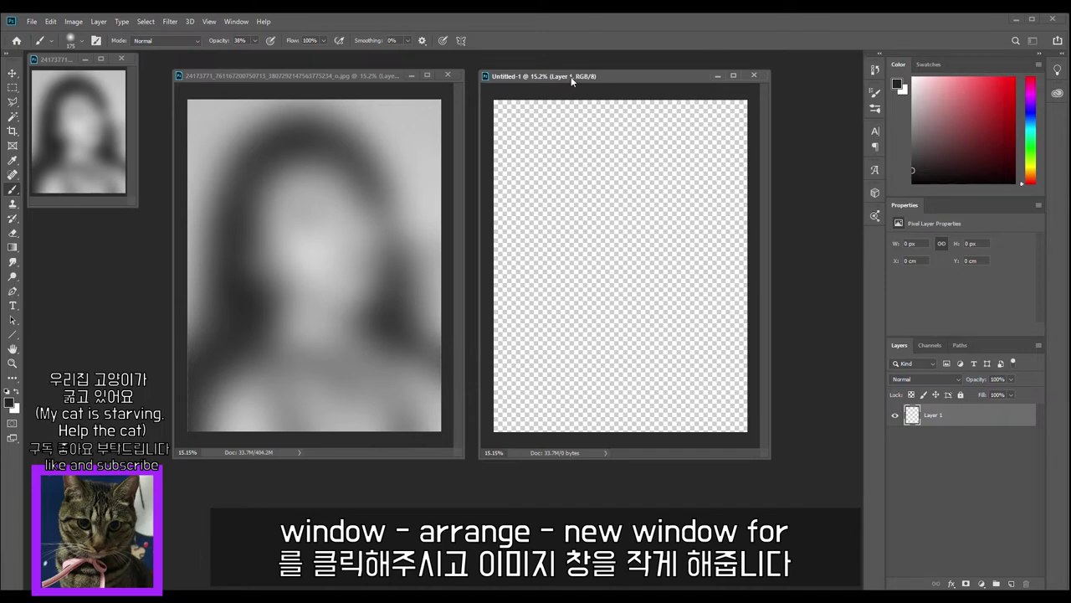
- Open a second window for the blank Untitled-1 document and separate it into its own floating window
{"action": "left_click", "coordinate": [236, 22]}
{"action": "mouse_move", "coordinate": [333, 28]}
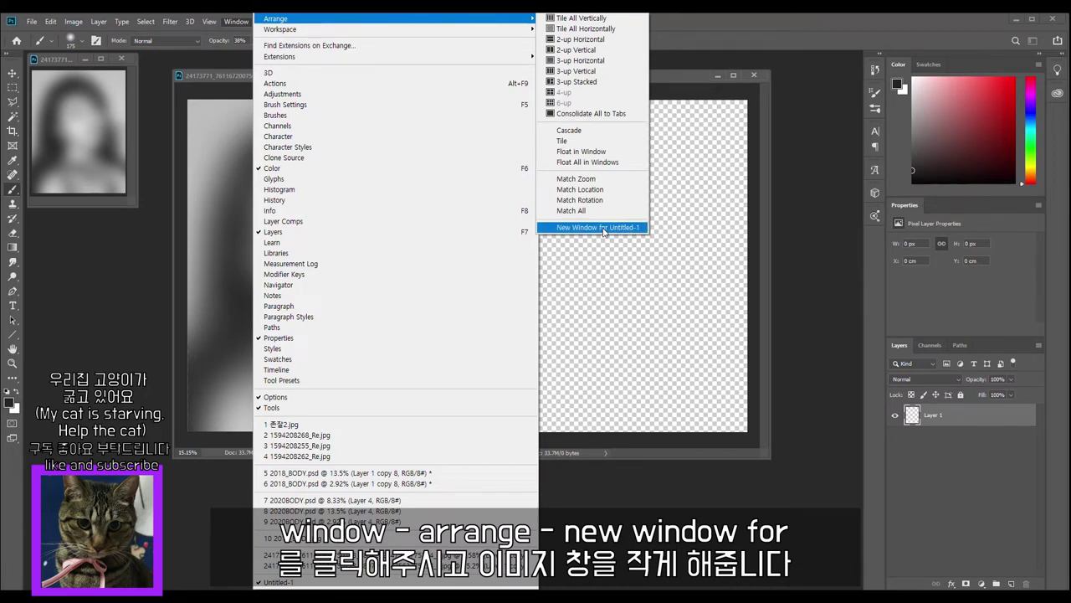
{"action": "left_click", "coordinate": [603, 228]}
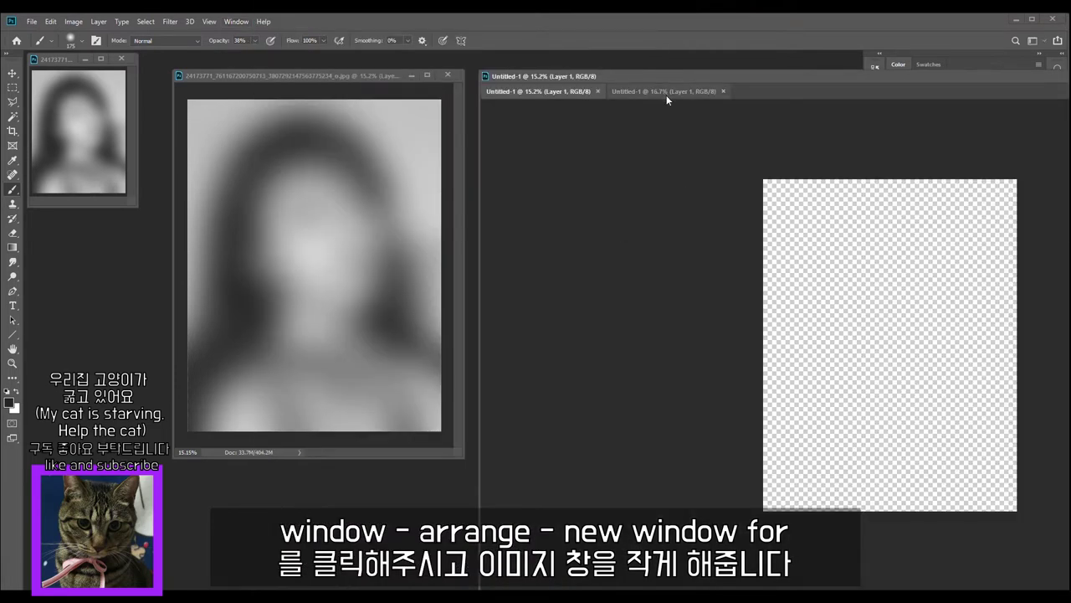
{"action": "left_click_drag", "start_coordinate": [667, 93], "coordinate": [203, 97]}
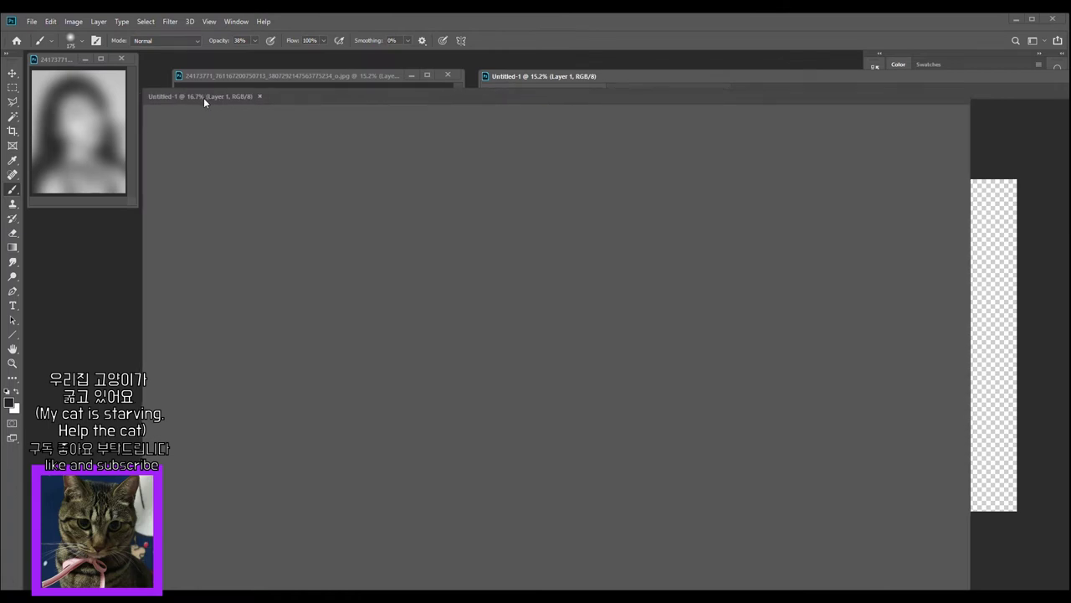
- Shrink the second Untitled-1 window to thumbnail size and place it beneath the portrait thumbnail
{"action": "left_click_drag", "start_coordinate": [142, 83], "coordinate": [652, 244]}
{"action": "mouse_move", "coordinate": [738, 253]}
{"action": "left_mouse_down"}
{"action": "mouse_move", "coordinate": [178, 178]}
{"action": "mouse_move", "coordinate": [125, 202]}
{"action": "mouse_move", "coordinate": [121, 222]}
{"action": "left_mouse_up"}
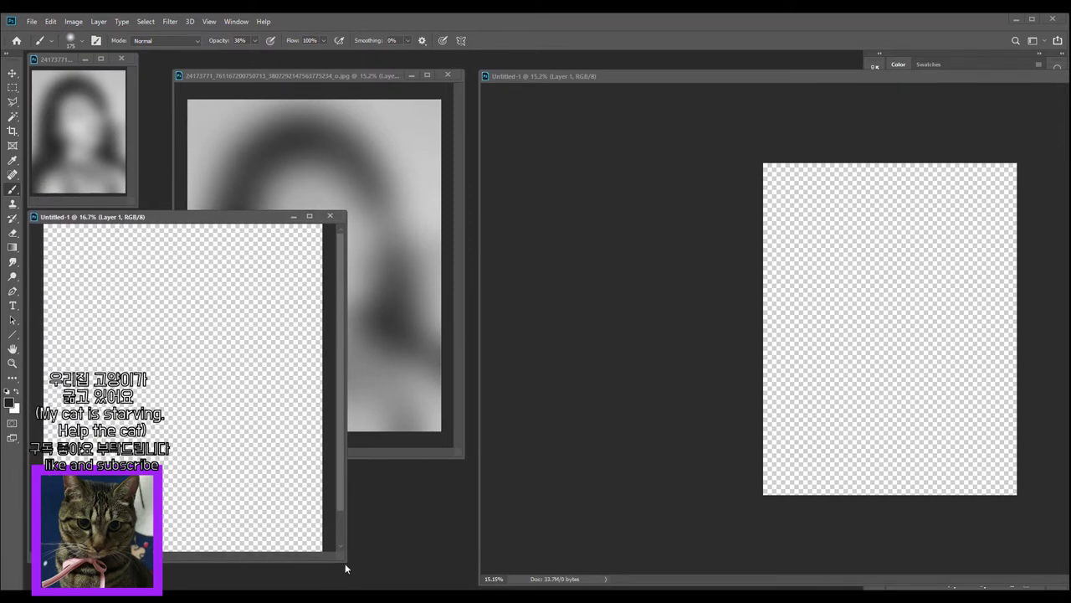
{"action": "left_click_drag", "start_coordinate": [345, 559], "coordinate": [134, 331]}
{"action": "left_click_drag", "start_coordinate": [56, 217], "coordinate": [82, 242]}
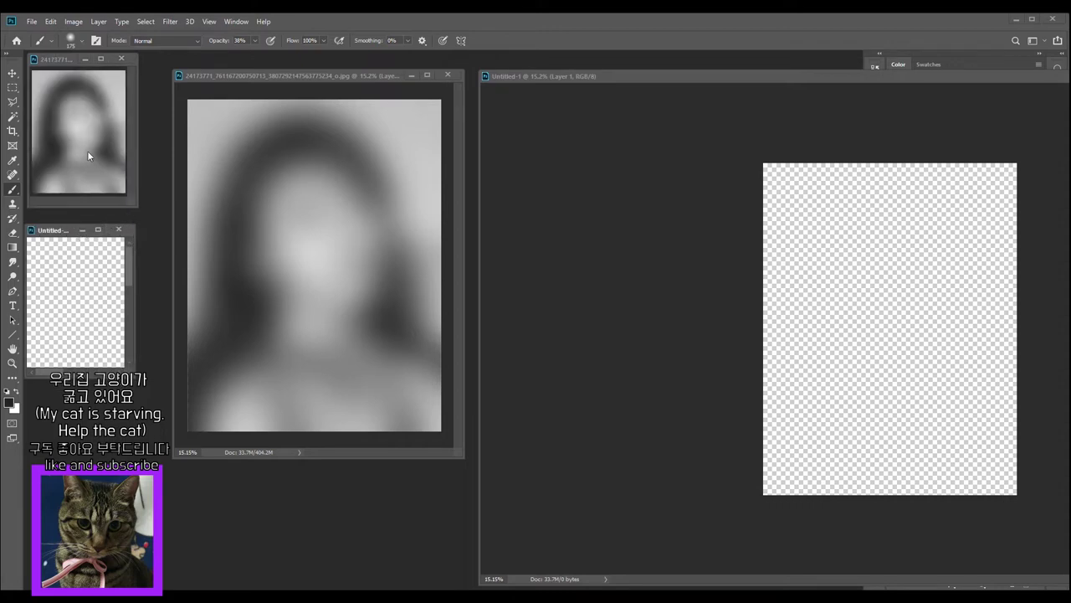
{"action": "left_click_drag", "start_coordinate": [60, 232], "coordinate": [58, 222]}
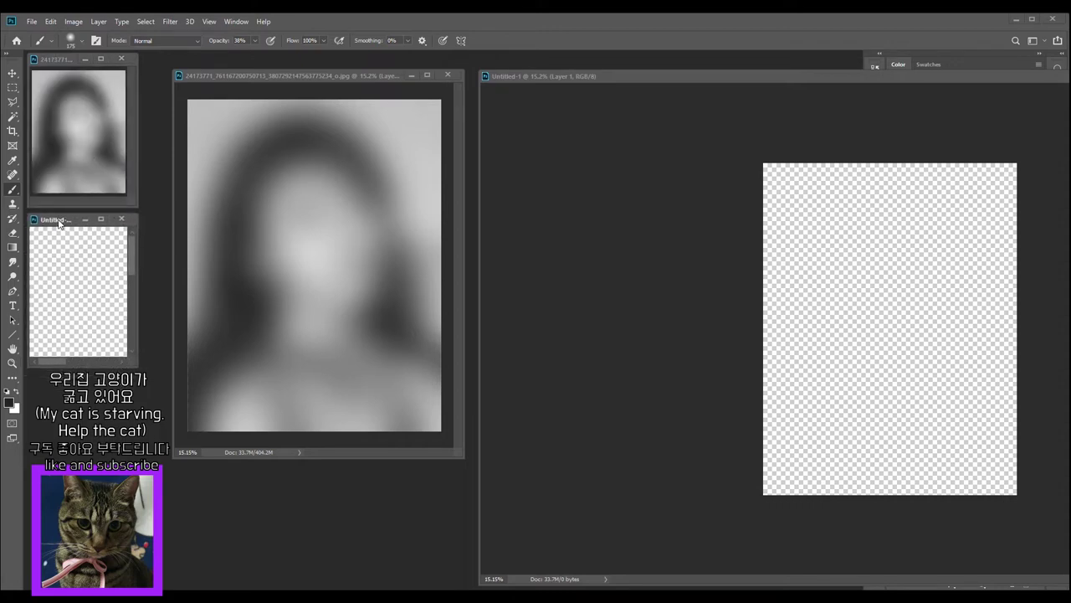
- Enlarge the portrait thumbnail window slightly and zoom the blank thumbnail view out until its whole canvas fits
{"action": "left_click", "coordinate": [61, 59]}
{"action": "key", "text": "ctrl+a"}
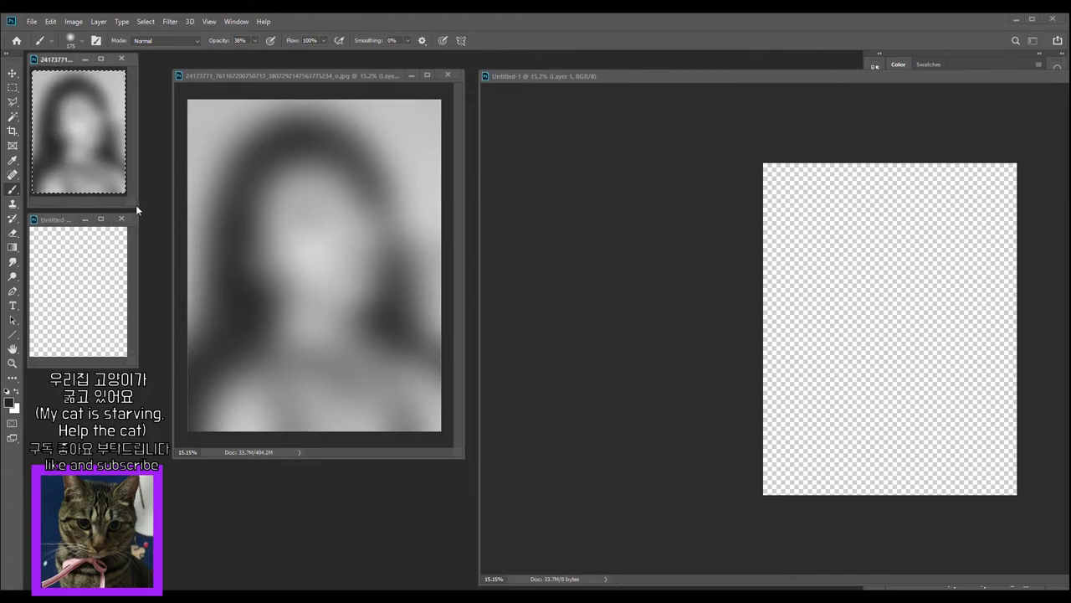
{"action": "left_click_drag", "start_coordinate": [137, 205], "coordinate": [144, 210]}
{"action": "mouse_move", "coordinate": [71, 221]}
{"action": "left_mouse_down"}
{"action": "mouse_move", "coordinate": [77, 77]}
{"action": "mouse_move", "coordinate": [71, 234]}
{"action": "left_mouse_up"}
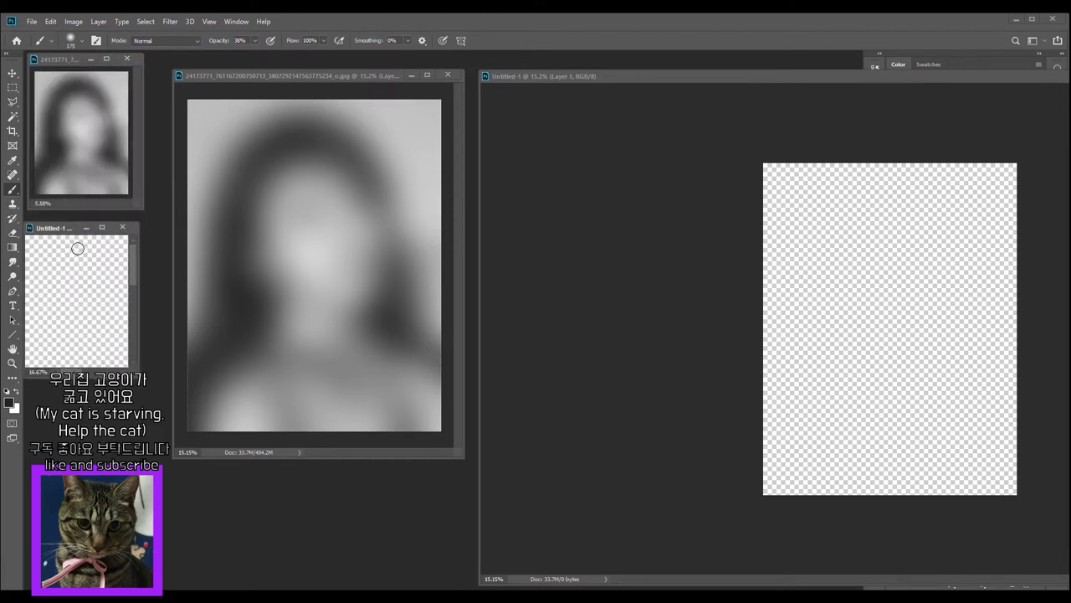
{"action": "scroll", "coordinate": [69, 260], "scroll_direction": "down", "scroll_amount": 2}
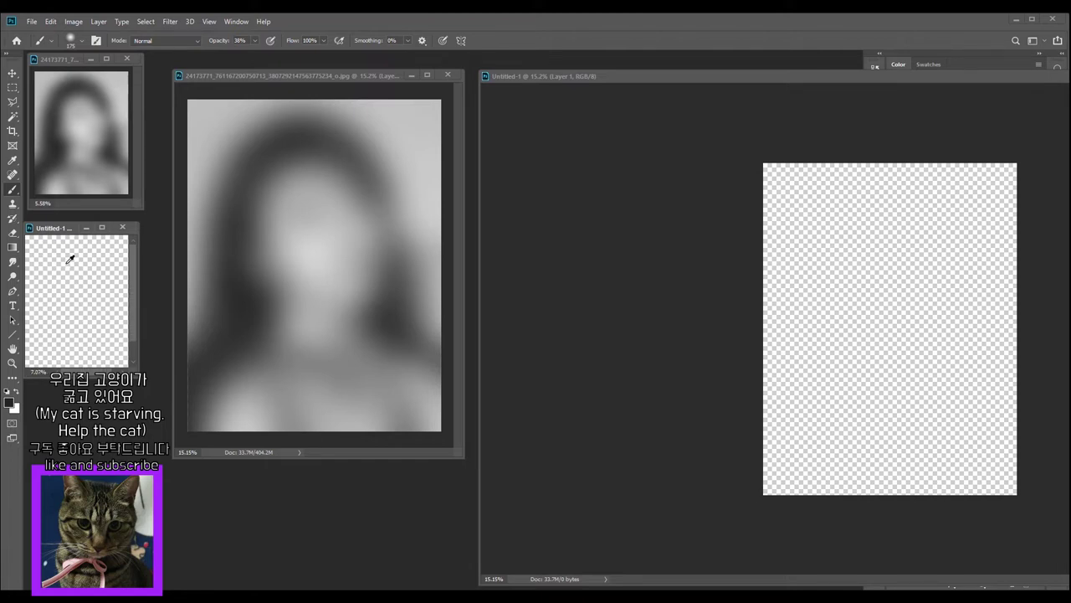
{"action": "scroll", "coordinate": [70, 259], "scroll_direction": "down", "scroll_amount": 1}
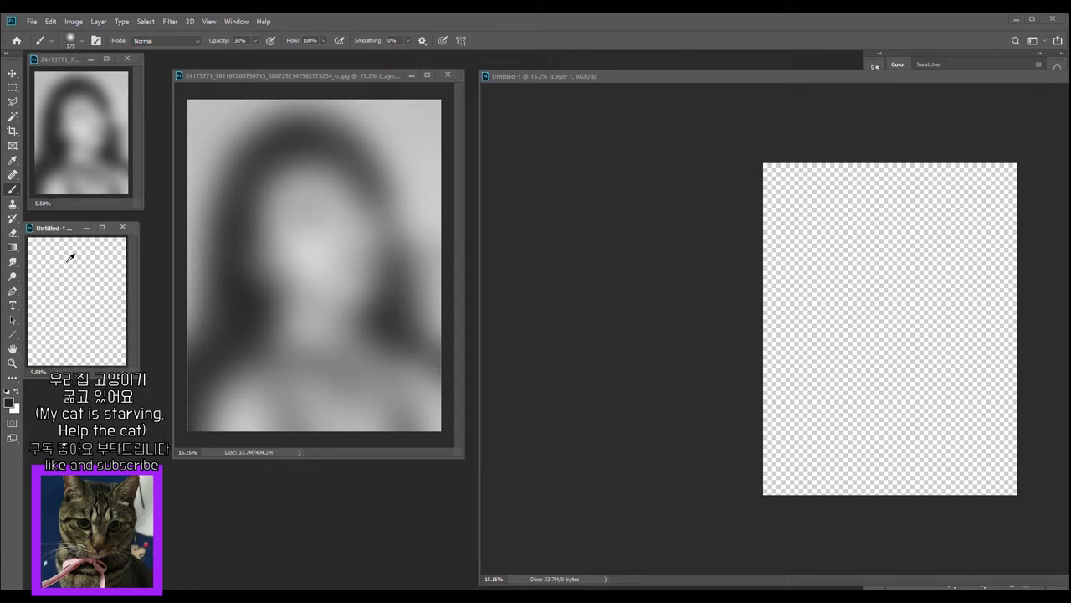
{"action": "mouse_move", "coordinate": [64, 230]}
{"action": "left_mouse_down"}
{"action": "mouse_move", "coordinate": [66, 73]}
{"action": "mouse_move", "coordinate": [66, 236]}
{"action": "left_mouse_up"}
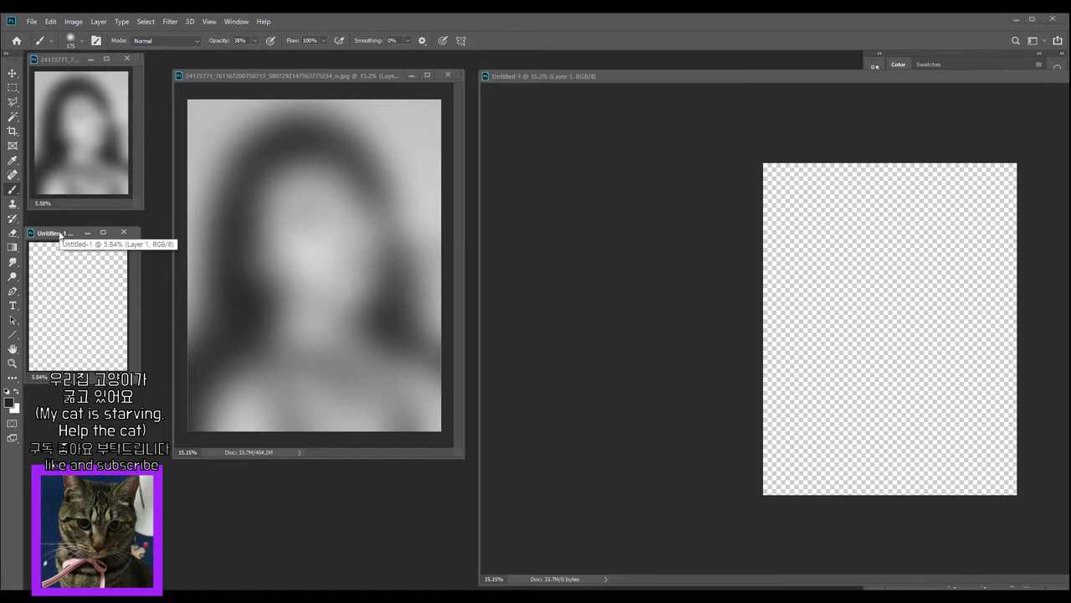
{"action": "left_click", "coordinate": [59, 235]}
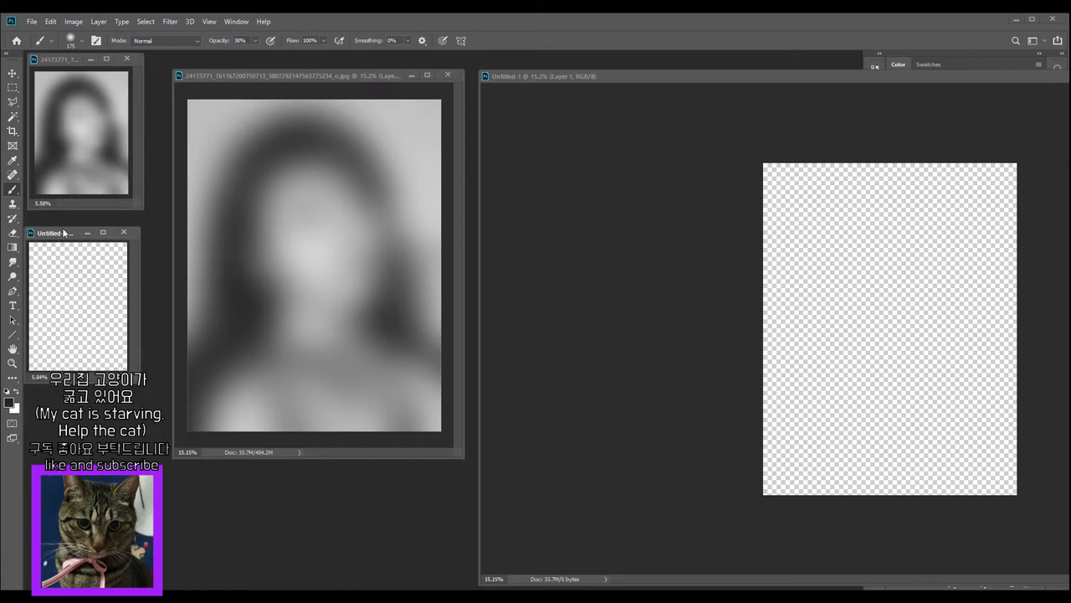
- Set both thumbnail views to 5% zoom and align the blank thumbnail directly under the portrait thumbnail
{"action": "left_click", "coordinate": [47, 203]}
{"action": "type", "text": "5"}
{"action": "key", "text": "Return"}
{"action": "left_click", "coordinate": [38, 376]}
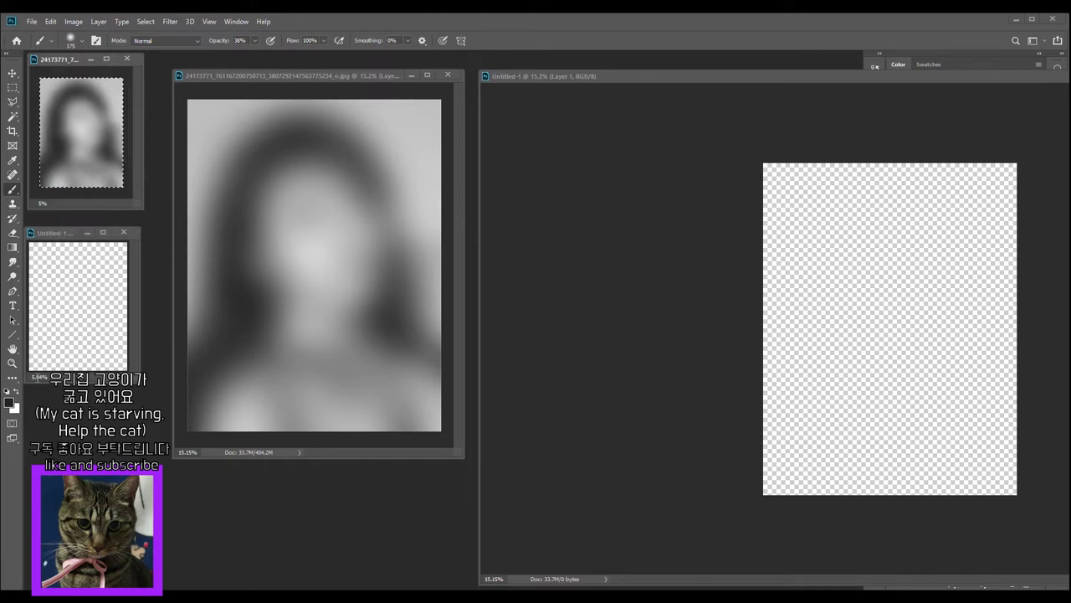
{"action": "type", "text": "5"}
{"action": "key", "text": "Return"}
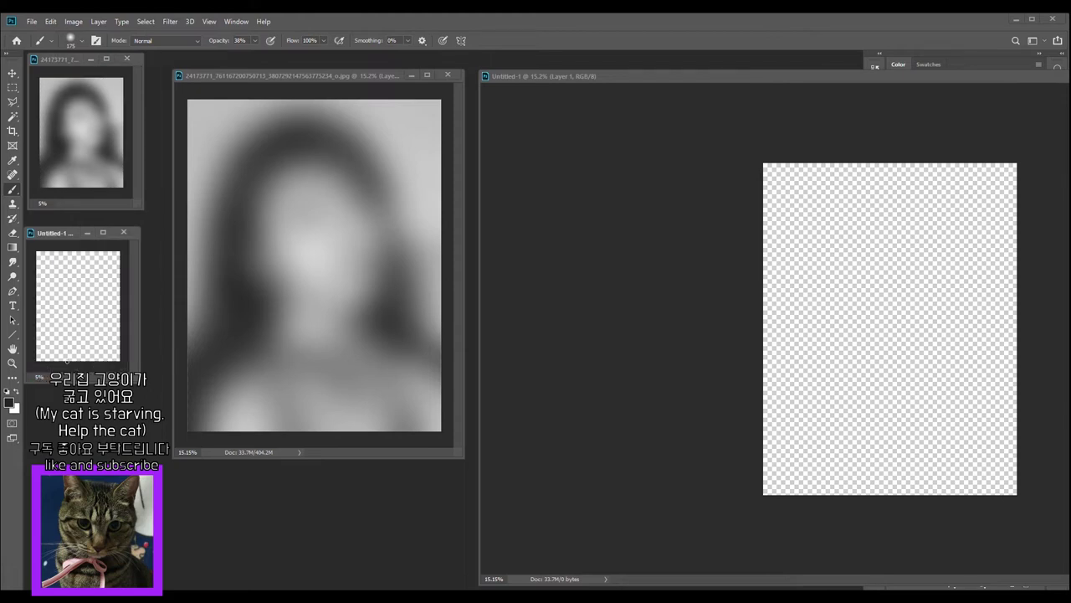
{"action": "left_click_drag", "start_coordinate": [67, 234], "coordinate": [61, 220]}
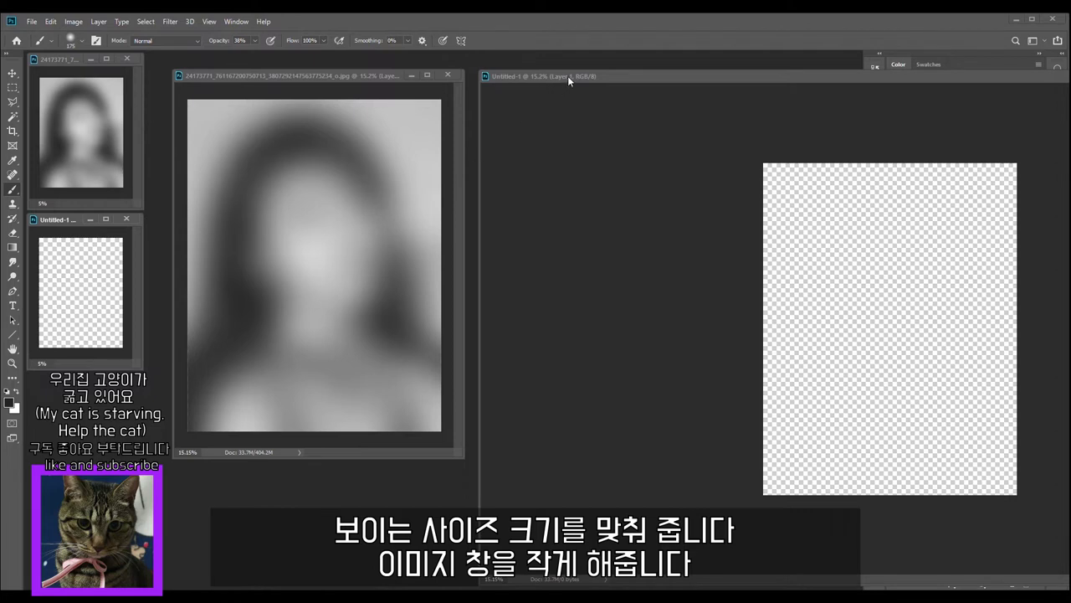
- Reduce the main portrait window and zoom its view out to 7.78% so the whole image fits
{"action": "left_click_drag", "start_coordinate": [577, 74], "coordinate": [576, 77]}
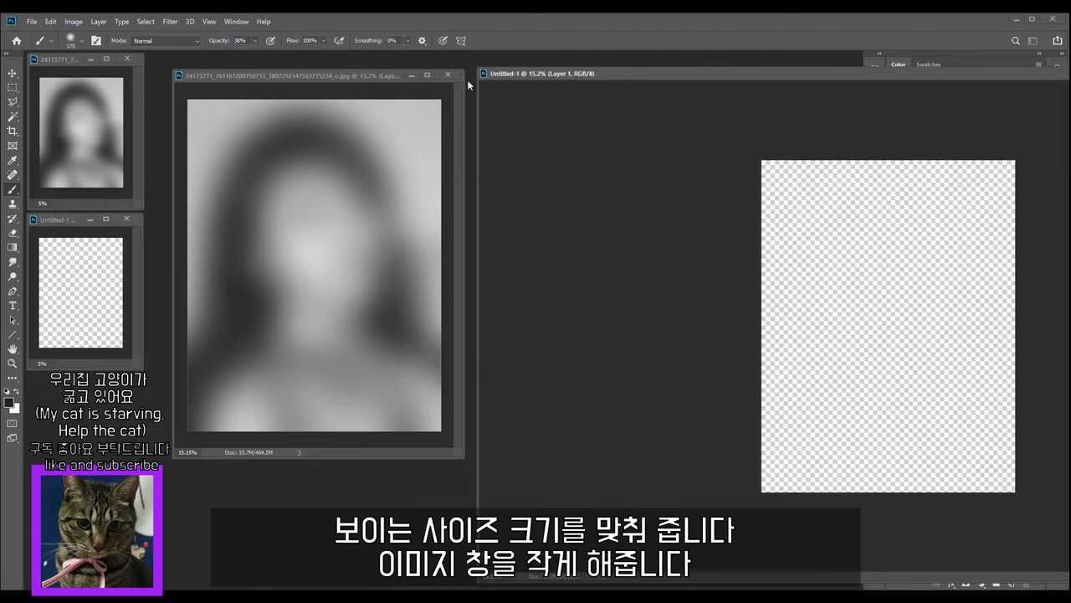
{"action": "left_click_drag", "start_coordinate": [171, 67], "coordinate": [310, 120]}
{"action": "scroll", "coordinate": [340, 227], "scroll_direction": "down", "scroll_amount": 2}
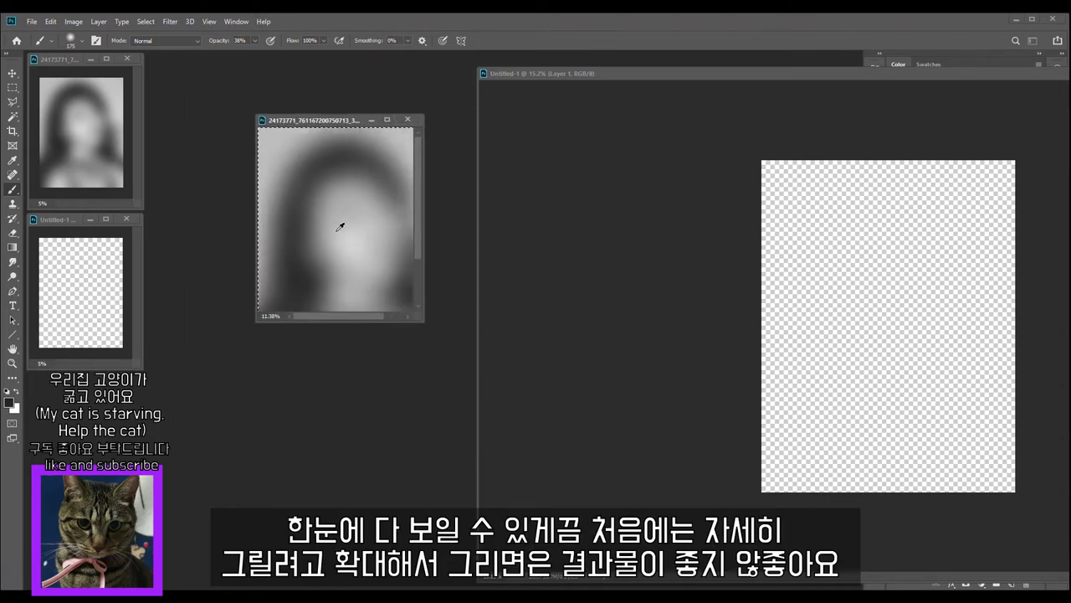
{"action": "scroll", "coordinate": [339, 227], "scroll_direction": "down", "scroll_amount": 2}
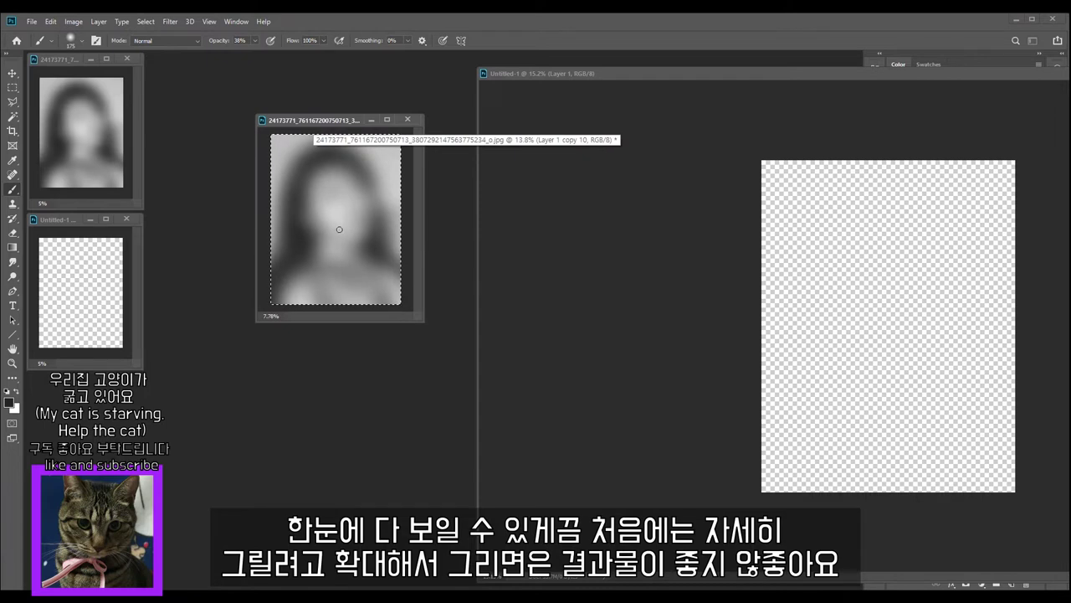
{"action": "left_click_drag", "start_coordinate": [295, 120], "coordinate": [305, 147]}
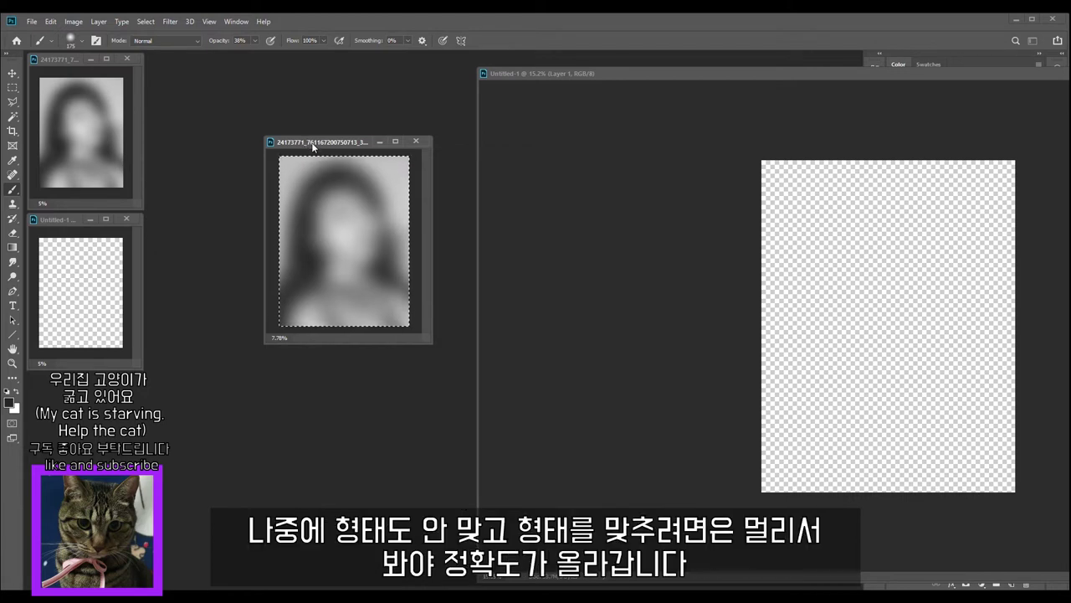
- Shrink the main blank canvas window to the portrait window's size and zoom its view out to 7.78%
{"action": "left_click_drag", "start_coordinate": [618, 77], "coordinate": [580, 136]}
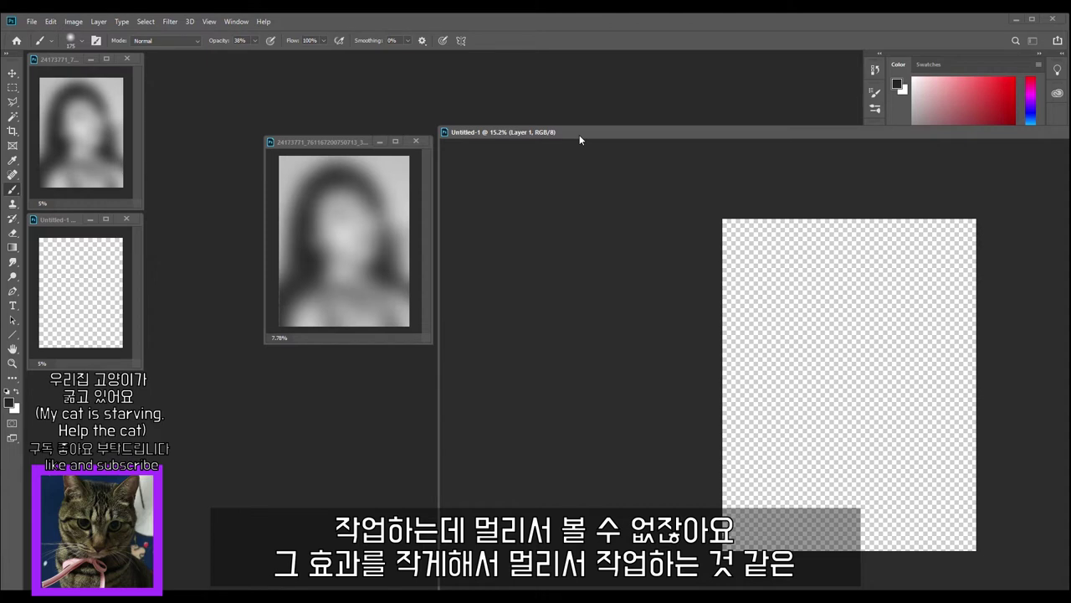
{"action": "left_click_drag", "start_coordinate": [579, 134], "coordinate": [582, 134]}
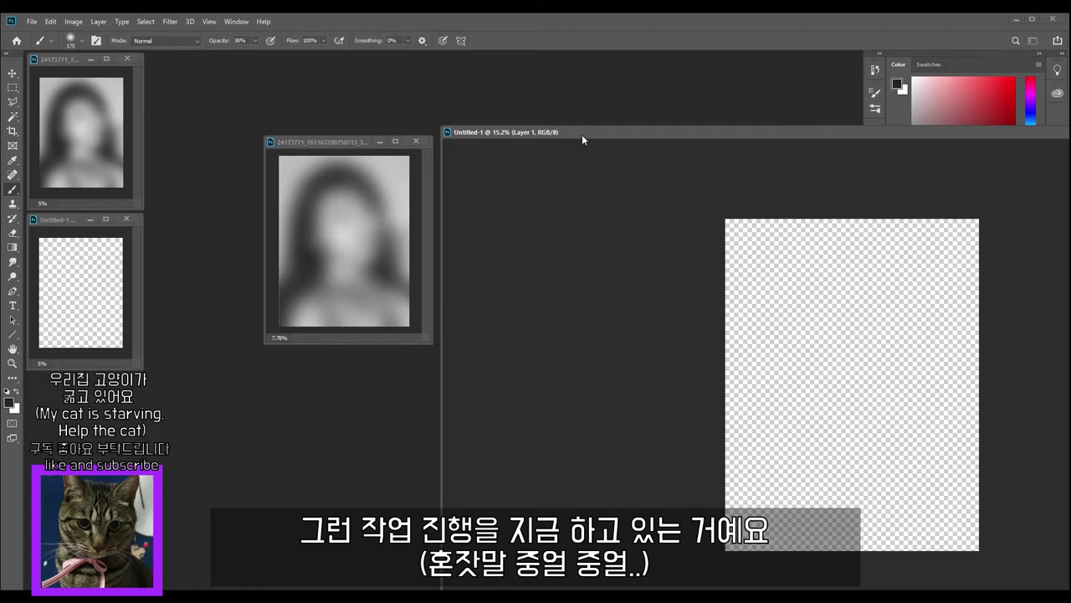
{"action": "left_click_drag", "start_coordinate": [581, 134], "coordinate": [386, 163]}
{"action": "left_click_drag", "start_coordinate": [377, 155], "coordinate": [516, 147]}
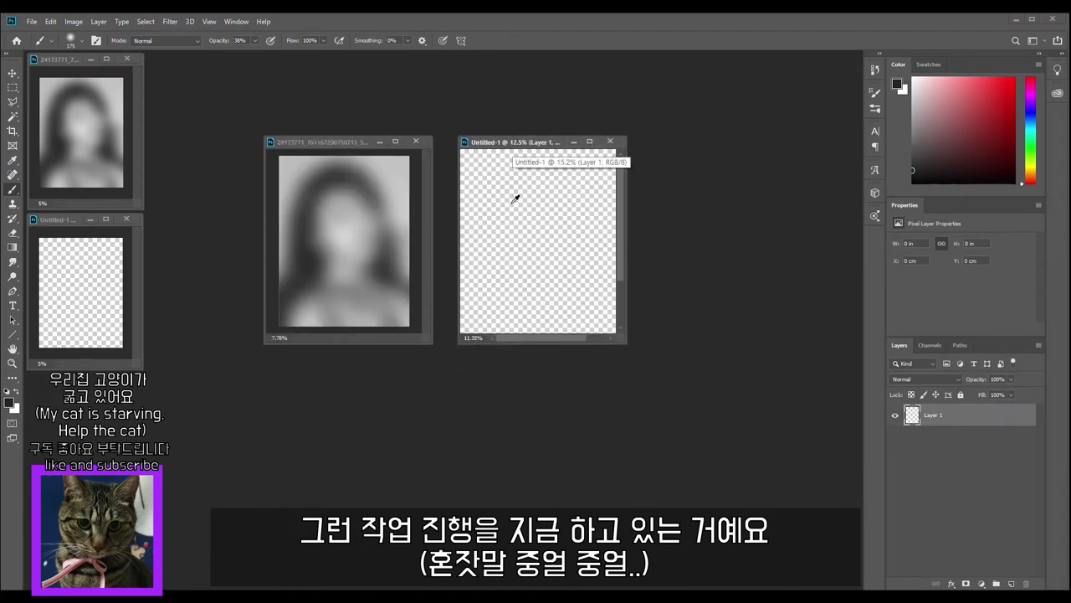
{"action": "scroll", "coordinate": [515, 198], "scroll_direction": "down", "scroll_amount": 2}
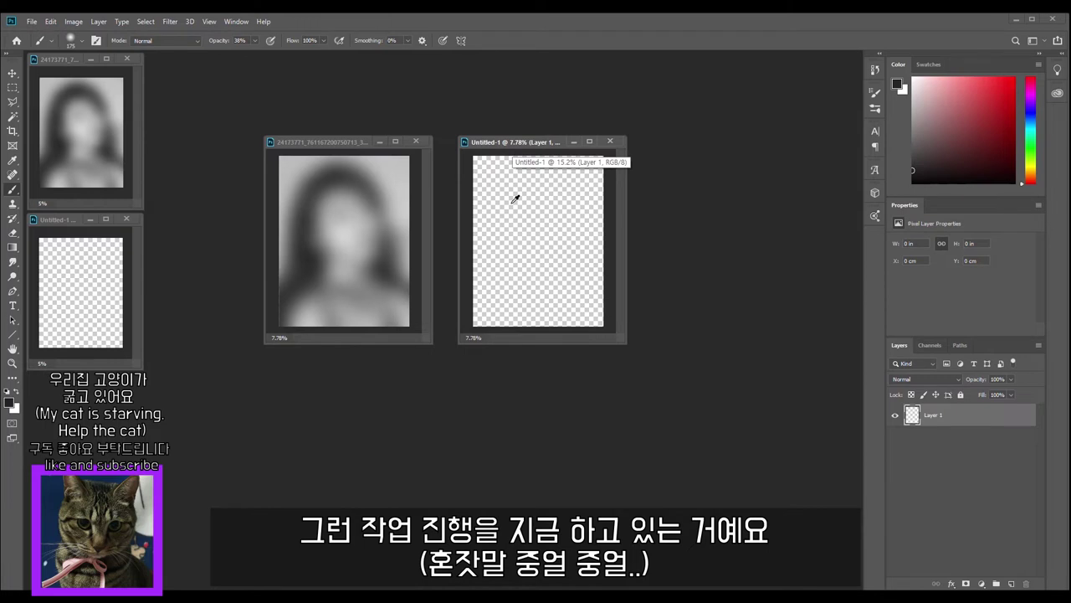
- Line up the main portrait and blank canvas windows side by side mid-workspace and deselect the portrait's selection
{"action": "left_click_drag", "start_coordinate": [343, 142], "coordinate": [366, 210]}
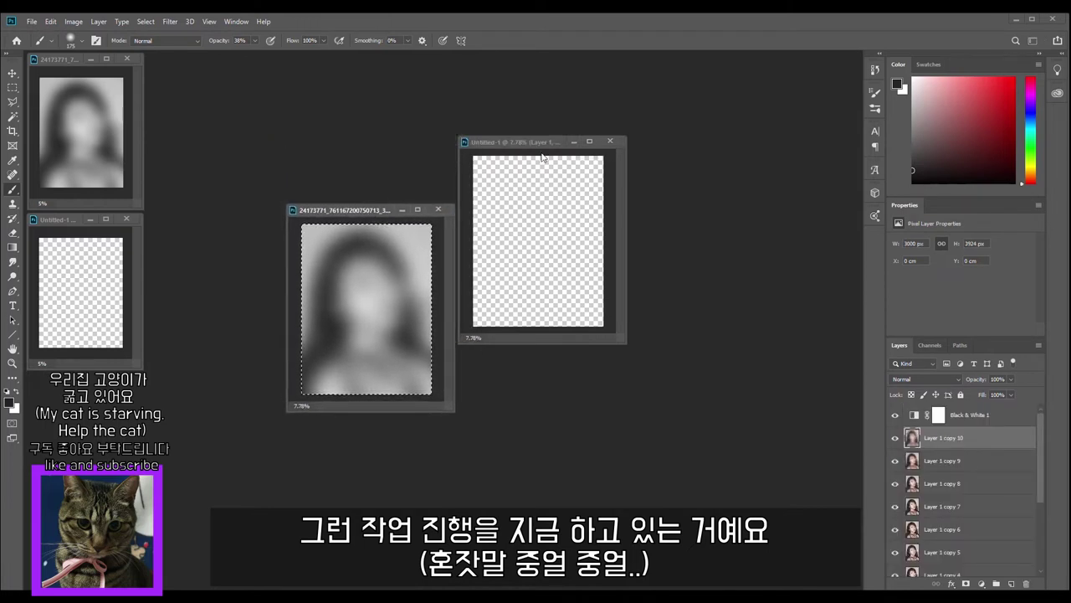
{"action": "left_click_drag", "start_coordinate": [529, 141], "coordinate": [556, 219]}
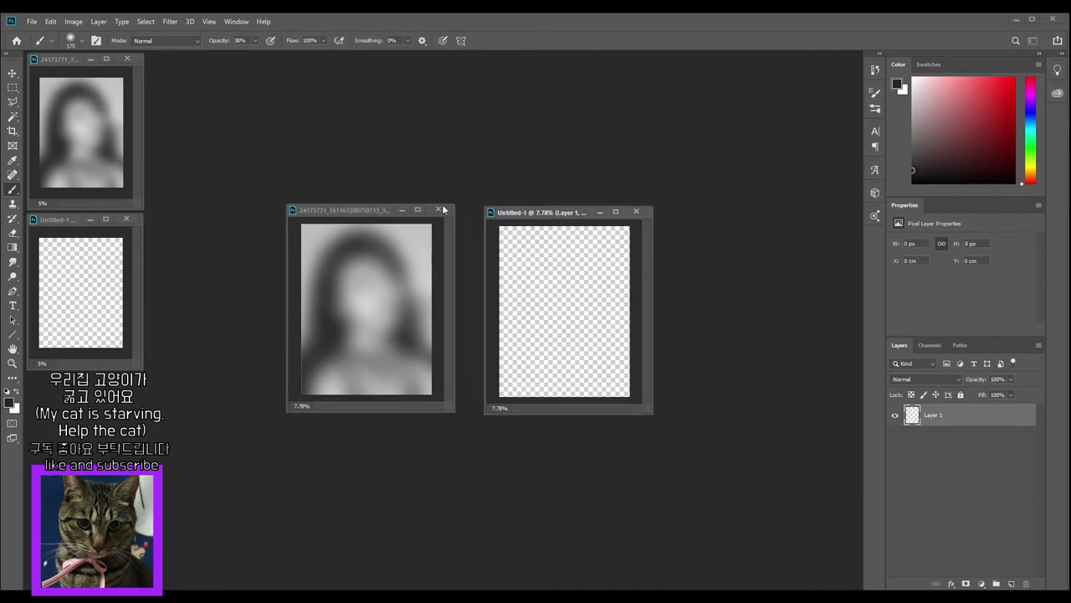
{"action": "left_click_drag", "start_coordinate": [370, 210], "coordinate": [378, 213]}
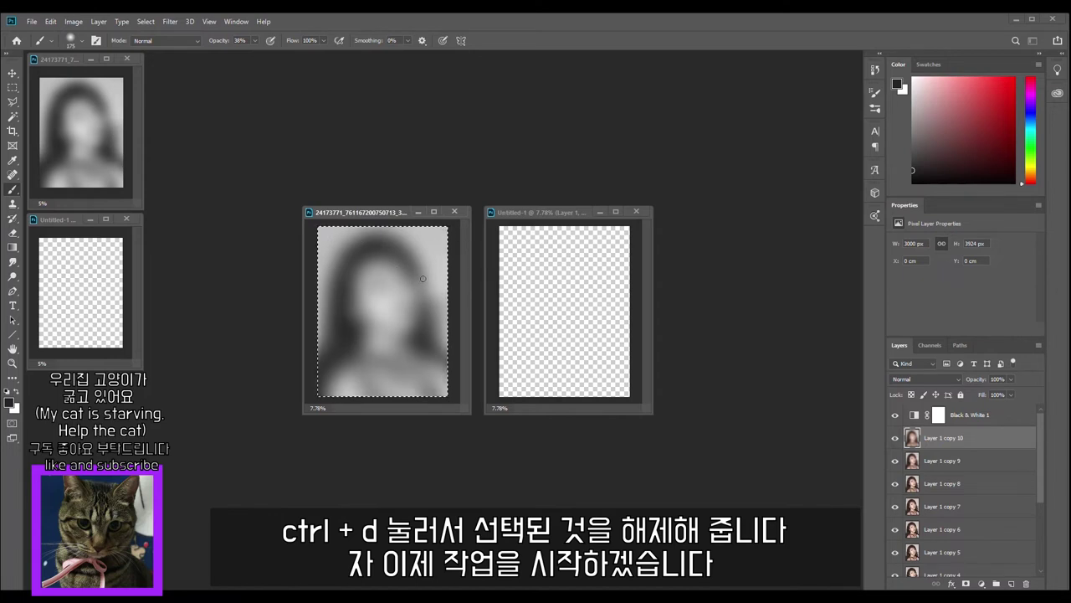
{"action": "key", "text": "ctrl+d"}
{"action": "left_click_drag", "start_coordinate": [546, 211], "coordinate": [544, 213]}
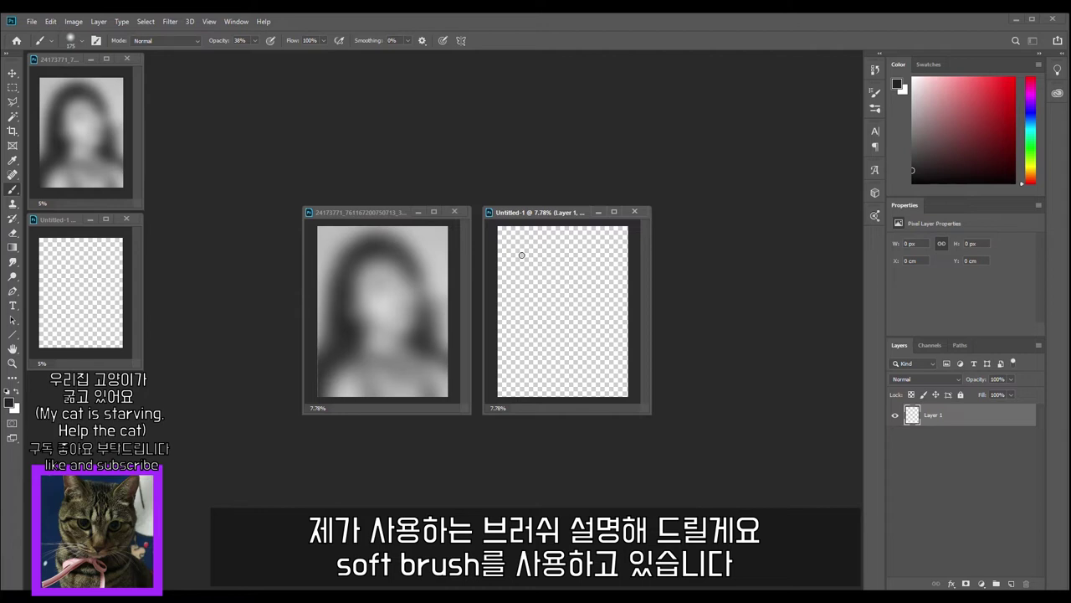
- Review the current brush tip settings and the Soft Round presets among the General Brushes
{"action": "key", "text": "F5"}
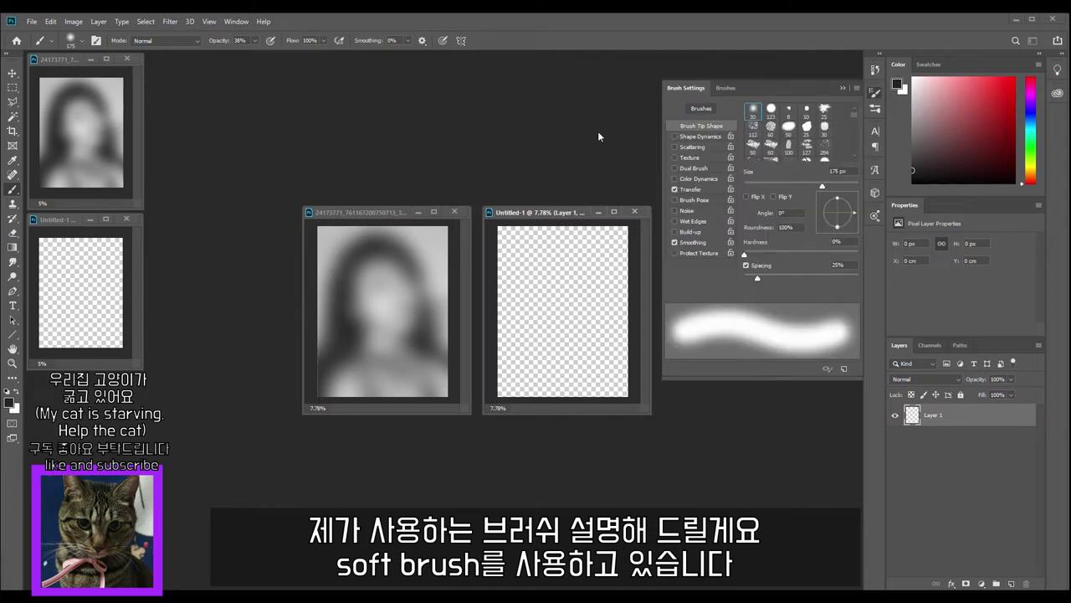
{"action": "left_click", "coordinate": [727, 88]}
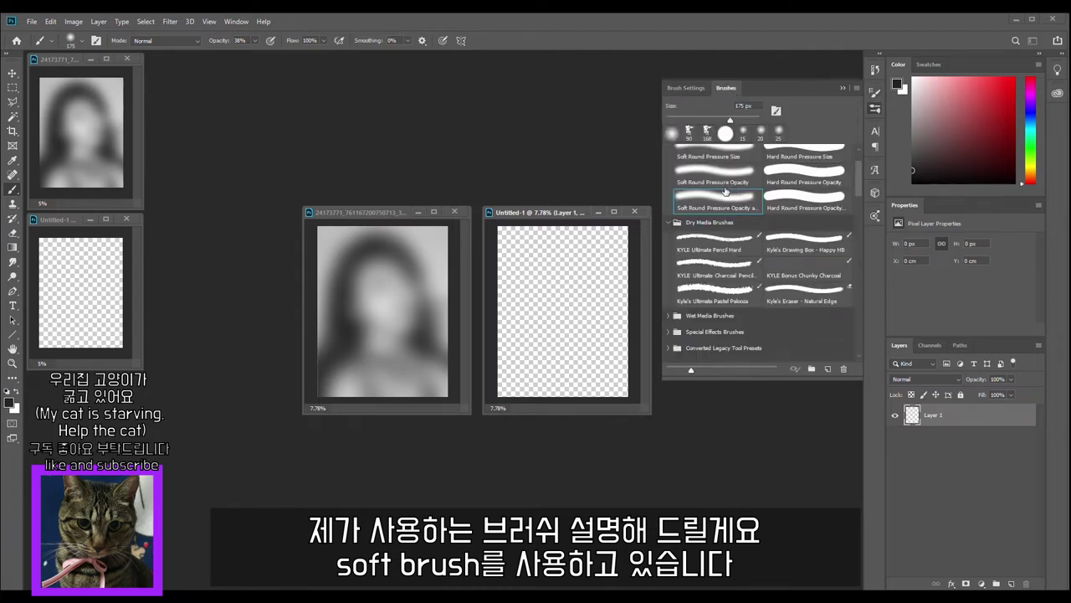
{"action": "scroll", "coordinate": [768, 238], "scroll_direction": "up", "scroll_amount": 2}
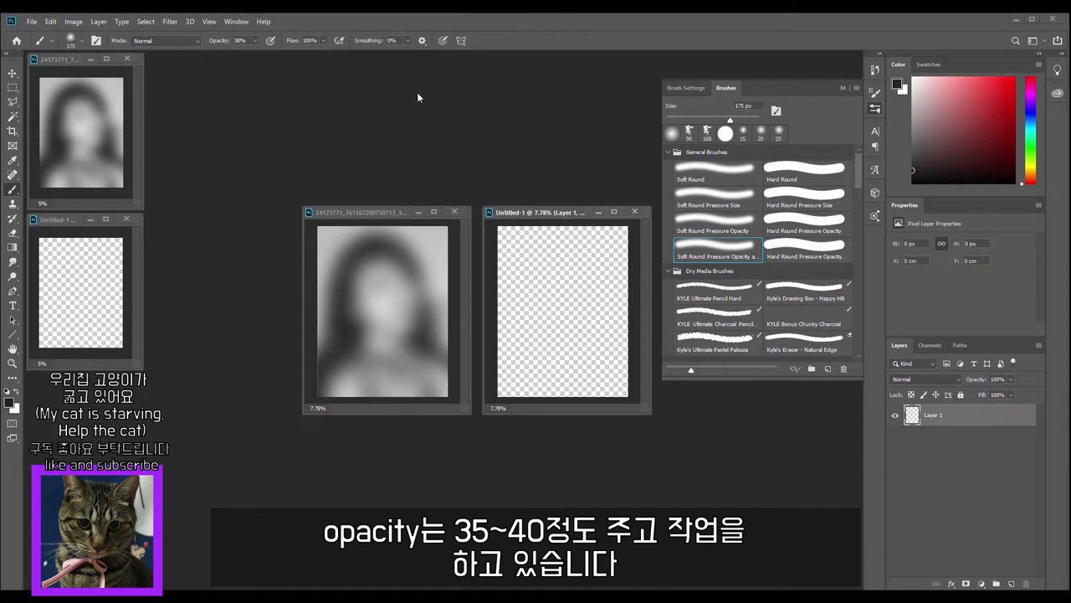
{"action": "left_click", "coordinate": [842, 87]}
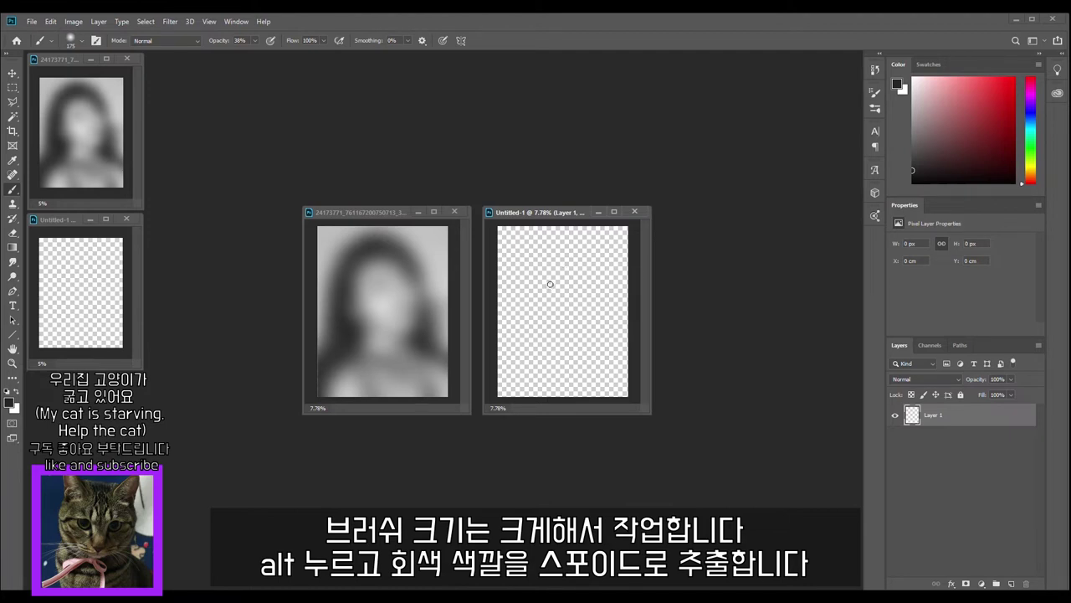
- Enlarge the brush to 1300 px and sample the light gray of the portrait's background beside the hair
{"action": "key", "text": "bracketright"}
{"action": "key", "text": "bracketright"}
{"action": "key", "text": "bracketright"}
{"action": "key", "text": "bracketright"}
{"action": "key", "text": "bracketright"}
{"action": "key", "text": "bracketright"}
{"action": "key", "text": "bracketright"}
{"action": "key", "text": "bracketright"}
{"action": "key", "text": "alt"}
{"action": "key", "text": "alt"}
{"action": "left_click", "coordinate": [431, 241]}
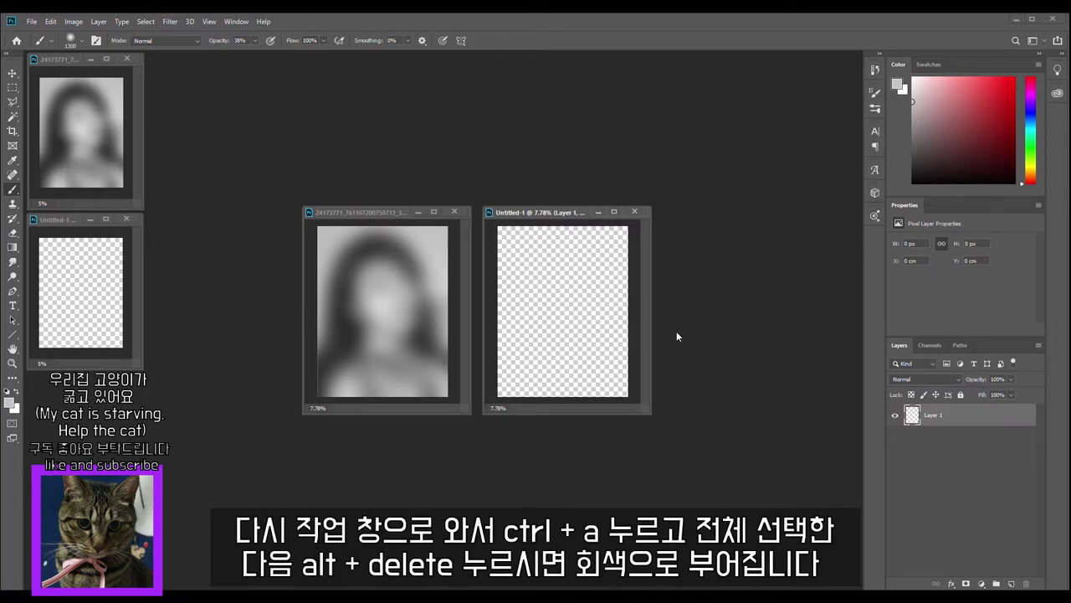
- Select the entire blank Untitled-1 canvas and fill it with the sampled light gray foreground colour
{"action": "double_click", "coordinate": [553, 216]}
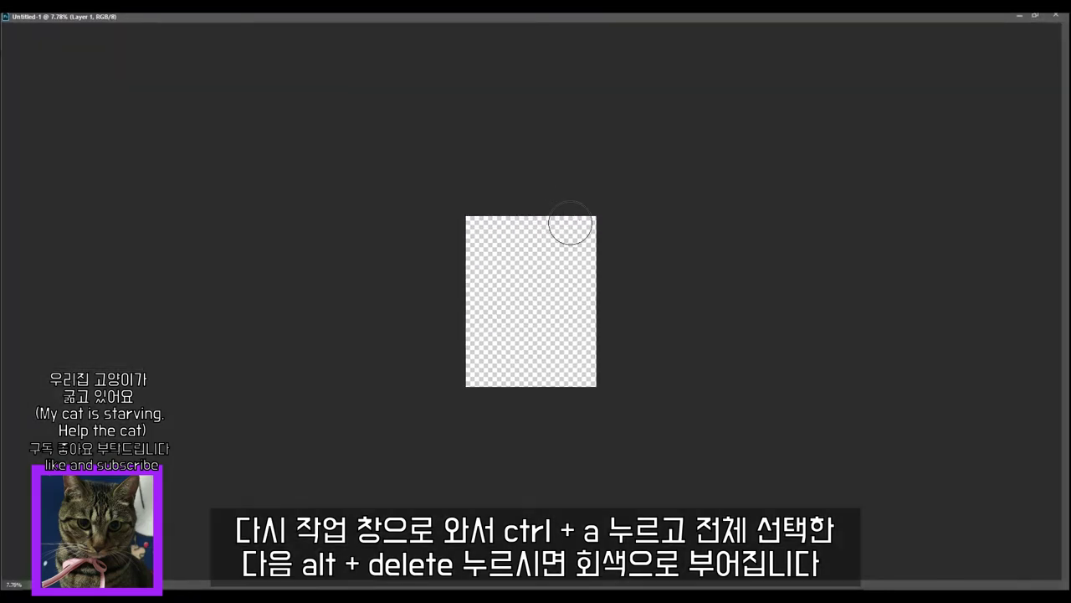
{"action": "left_click", "coordinate": [1035, 16]}
{"action": "key", "text": "ctrl+a"}
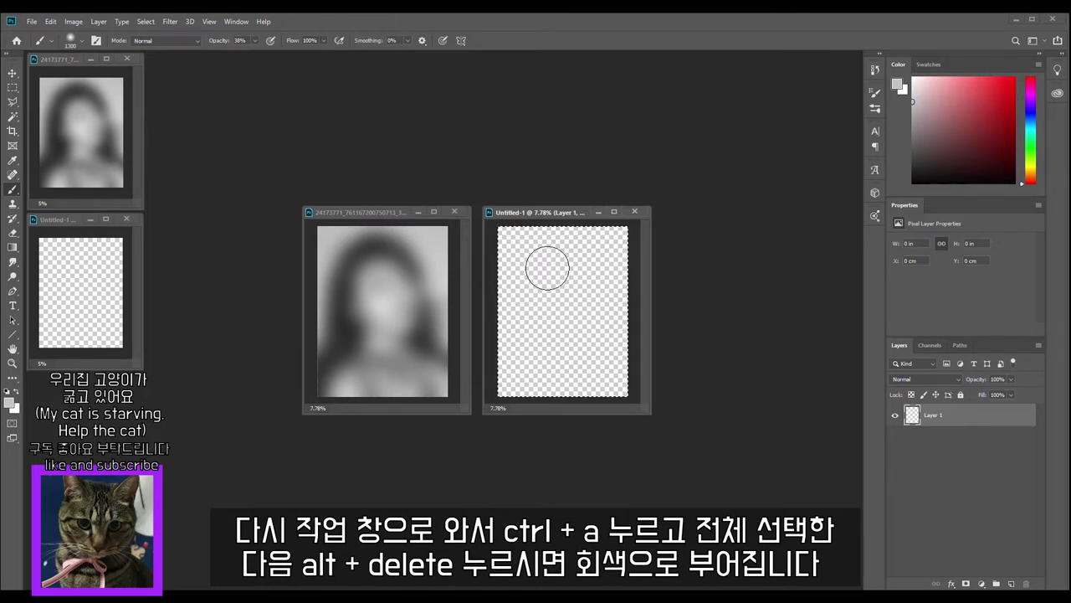
{"action": "key", "text": "alt+Delete"}
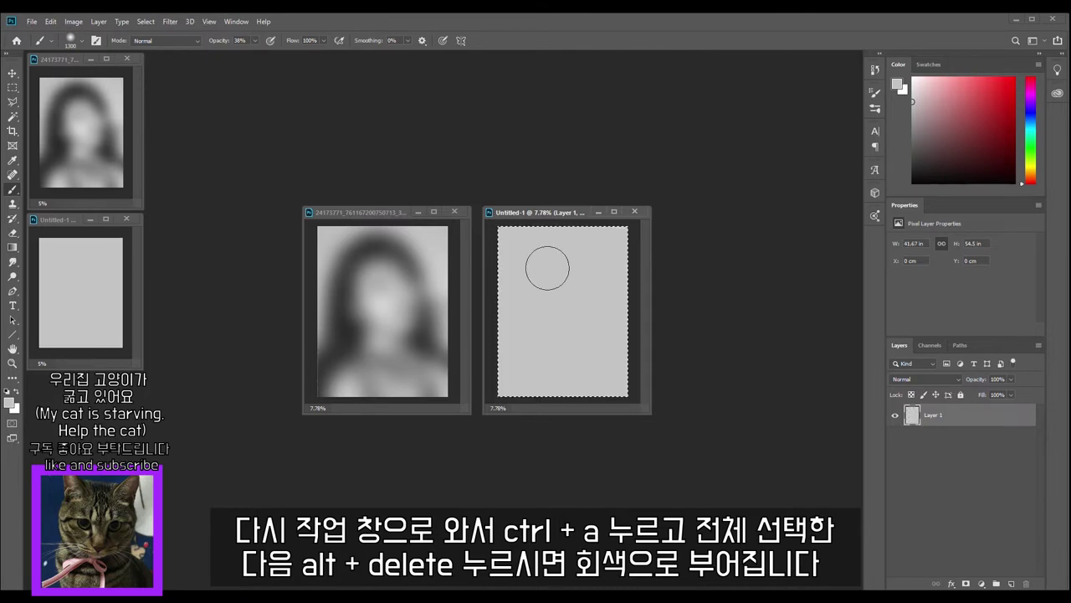
- Deselect the filled canvas, add a new layer above the gray fill, and set the foreground to a near-black sampled from the portrait's hair
{"action": "key", "text": "ctrl+d"}
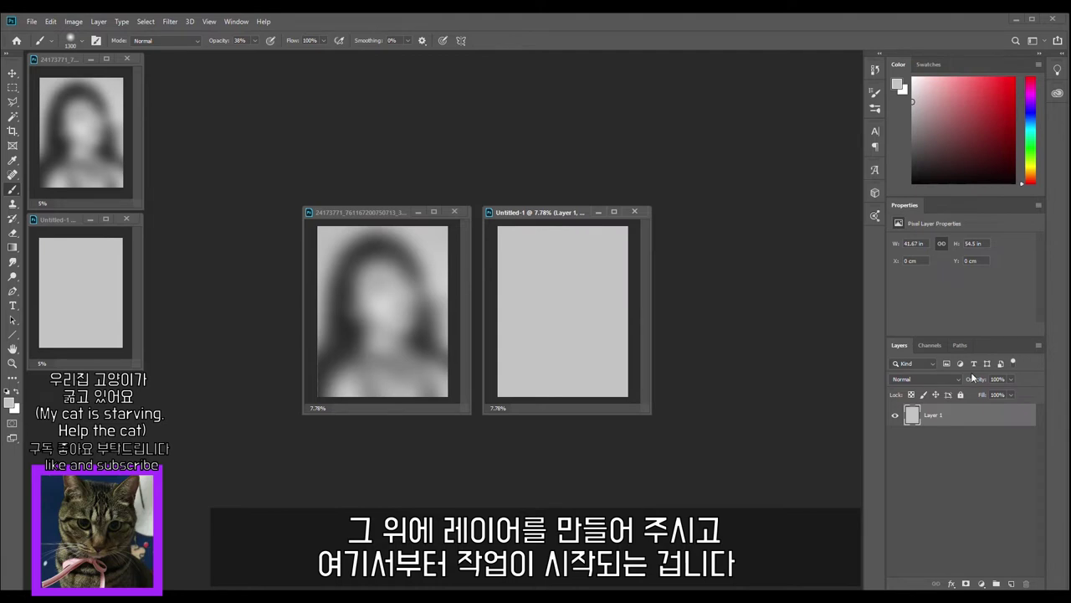
{"action": "left_click", "coordinate": [1012, 582]}
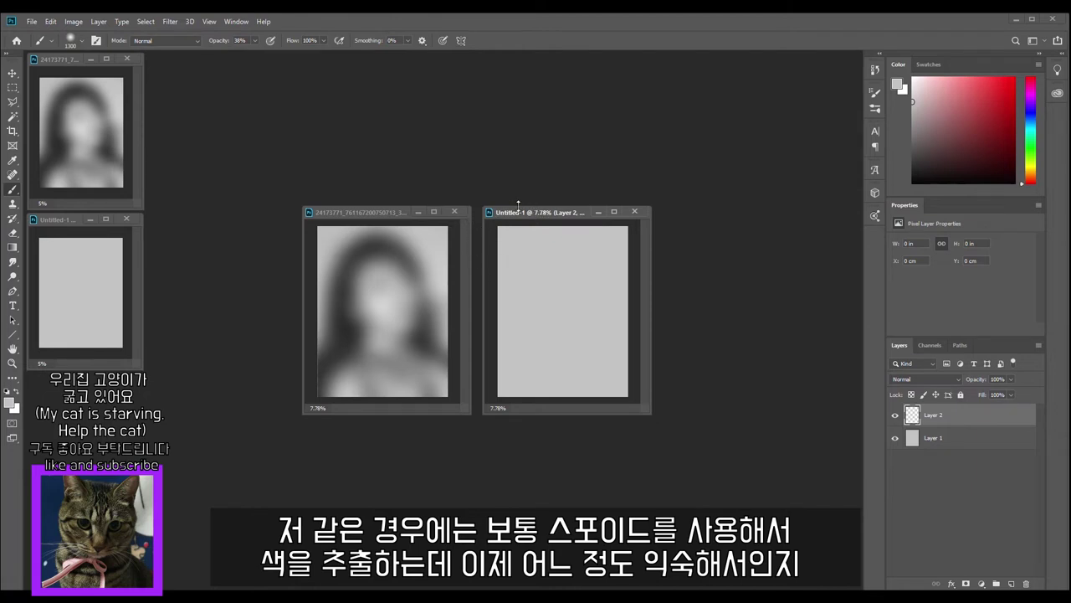
{"action": "left_click", "coordinate": [375, 324], "text": "alt"}
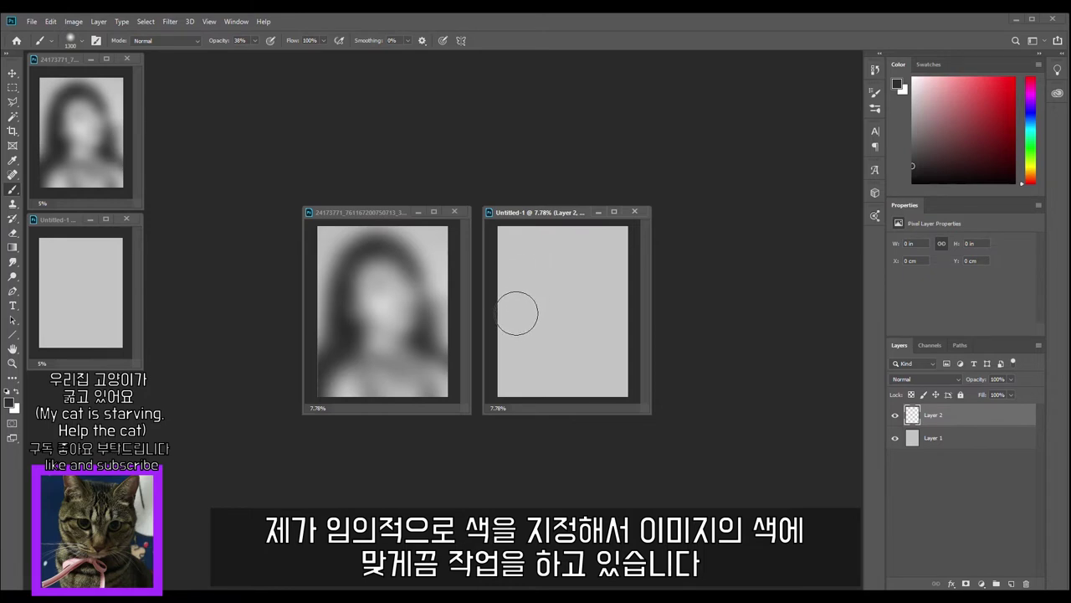
{"action": "mouse_move", "coordinate": [944, 150]}
{"action": "left_mouse_down"}
{"action": "mouse_move", "coordinate": [925, 178]}
{"action": "mouse_move", "coordinate": [921, 163]}
{"action": "mouse_move", "coordinate": [908, 174]}
{"action": "mouse_move", "coordinate": [930, 175]}
{"action": "mouse_move", "coordinate": [909, 172]}
{"action": "left_mouse_up"}
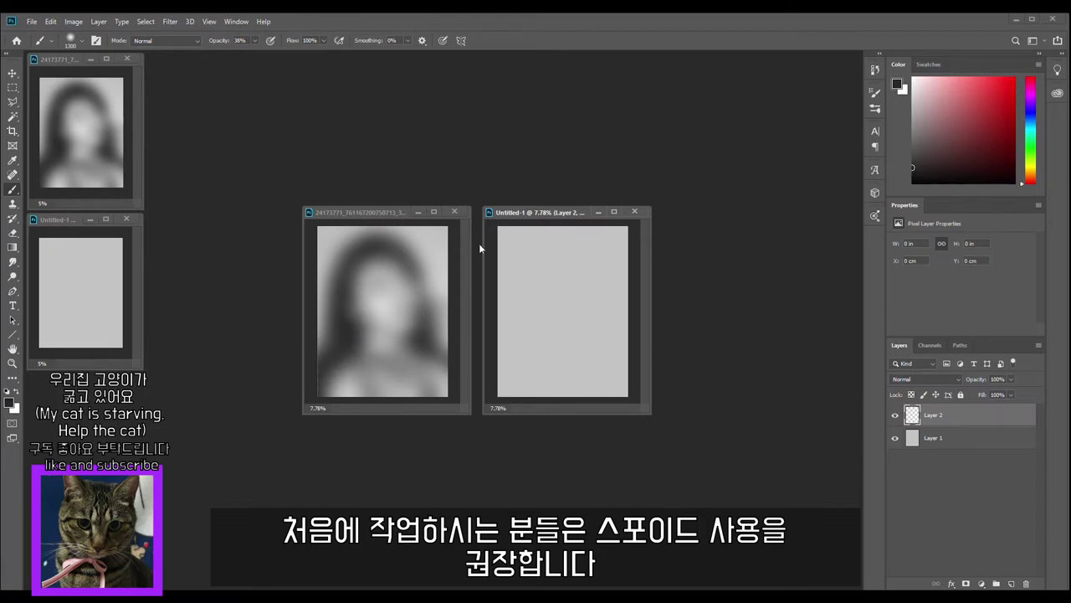
- Try painting the hair's left side with the brush reduced to 250 px
{"action": "key", "text": "bracketleft"}
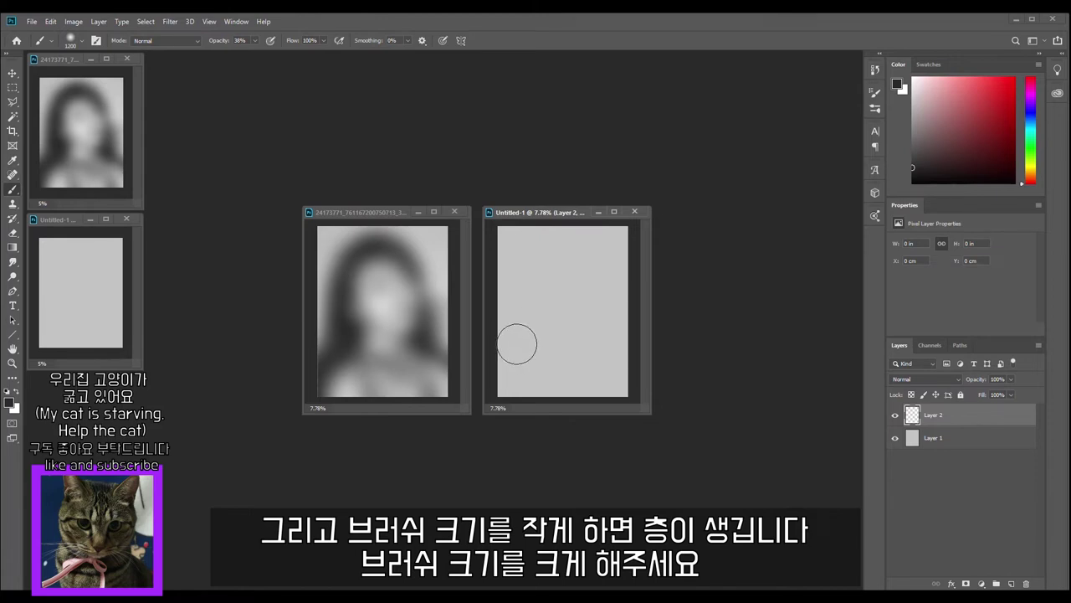
{"action": "key", "text": "bracketleft"}
{"action": "key", "text": "bracketleft"}
{"action": "key", "text": "bracketleft"}
{"action": "key", "text": "bracketleft"}
{"action": "key", "text": "bracketleft"}
{"action": "key", "text": "bracketleft"}
{"action": "key", "text": "bracketleft"}
{"action": "key", "text": "bracketleft"}
{"action": "key", "text": "bracketleft"}
{"action": "key", "text": "bracketleft"}
{"action": "left_click_drag", "start_coordinate": [521, 248], "coordinate": [528, 304]}
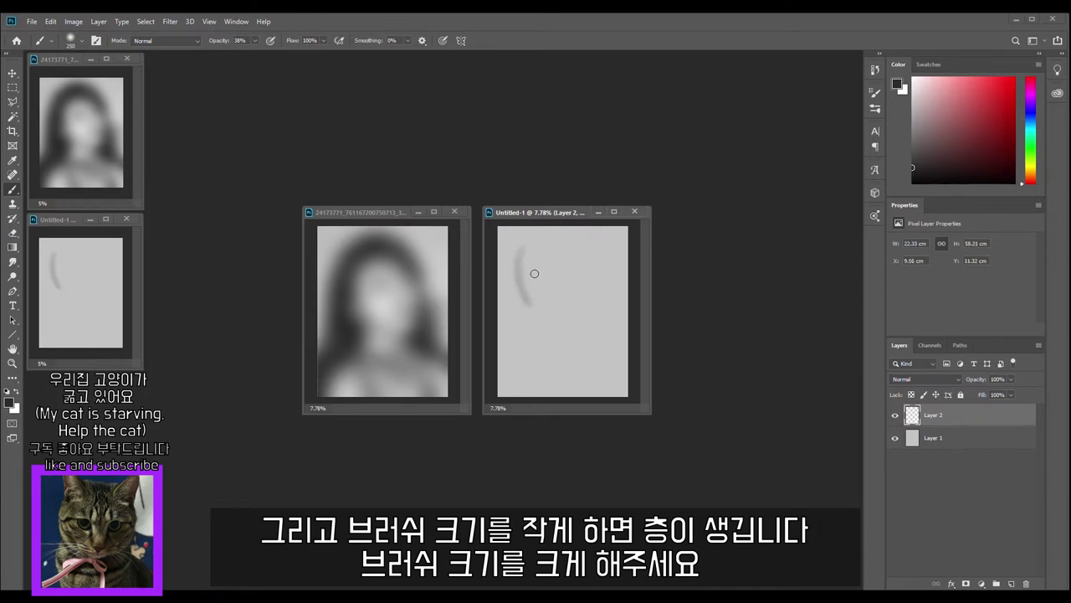
{"action": "key", "text": "ctrl+z"}
{"action": "left_click_drag", "start_coordinate": [521, 246], "coordinate": [516, 303]}
{"action": "key", "text": "ctrl+z"}
{"action": "mouse_move", "coordinate": [521, 242]}
{"action": "left_mouse_down"}
{"action": "mouse_move", "coordinate": [515, 303]}
{"action": "mouse_move", "coordinate": [531, 311]}
{"action": "left_mouse_up"}
{"action": "mouse_move", "coordinate": [532, 254]}
{"action": "left_mouse_down"}
{"action": "mouse_move", "coordinate": [534, 321]}
{"action": "mouse_move", "coordinate": [544, 325]}
{"action": "mouse_move", "coordinate": [559, 298]}
{"action": "left_mouse_up"}
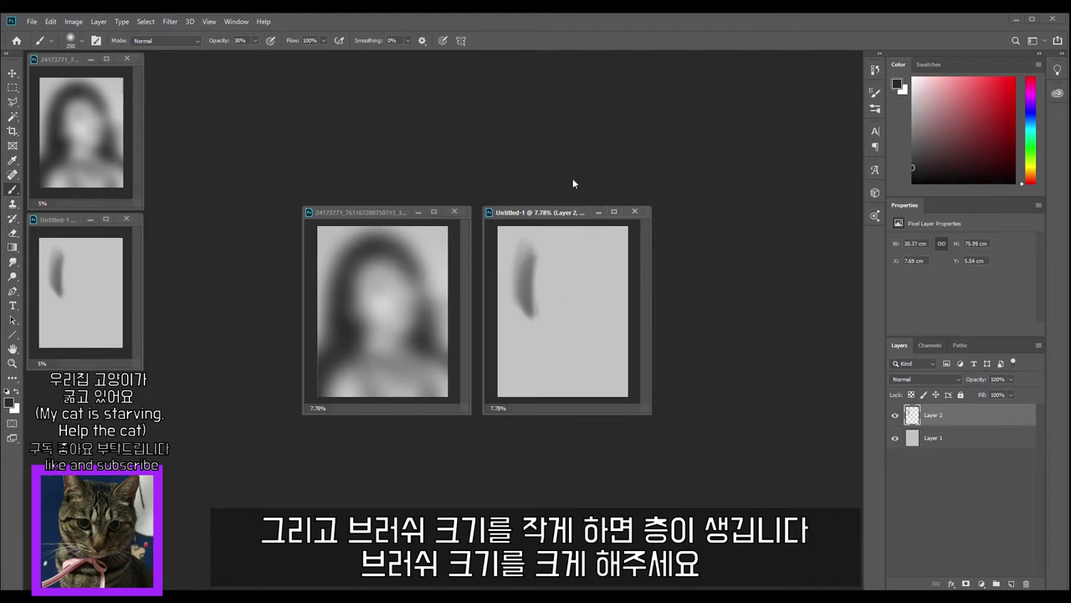
- Undo all the small-brush test strokes on the new layer
{"action": "key", "text": "ctrl+z"}
{"action": "key", "text": "ctrl+z"}
{"action": "key", "text": "ctrl+z"}
{"action": "key", "text": "ctrl+z"}
{"action": "key", "text": "ctrl+z"}
{"action": "key", "text": "ctrl+z"}
{"action": "key", "text": "ctrl+z"}
{"action": "key", "text": "ctrl+z"}
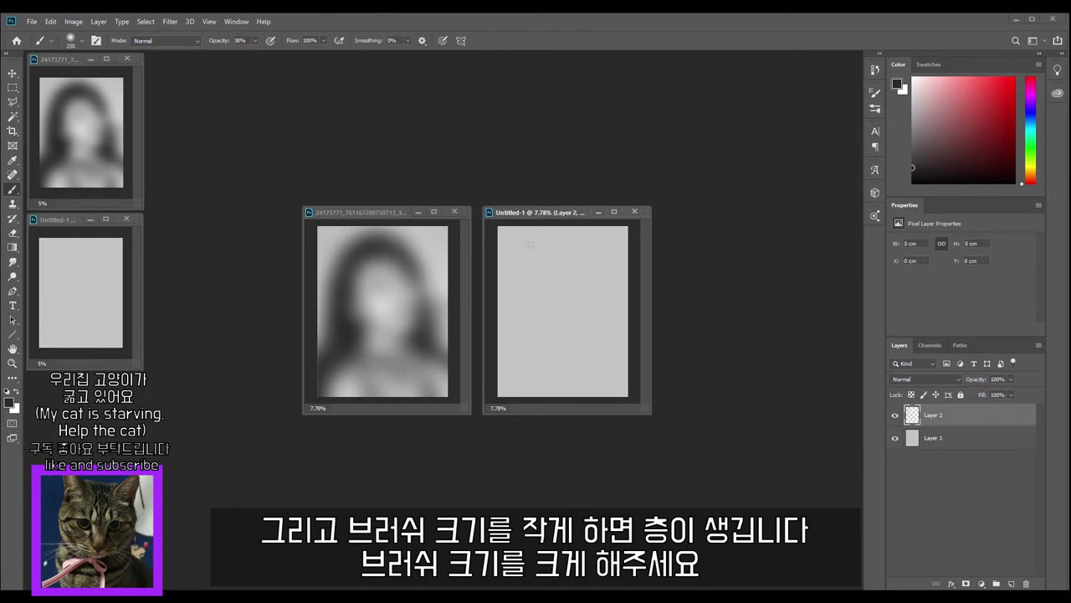
- Enlarge the brush to 900 px and paint the first soft dark strokes of hair at the canvas's lower left
{"action": "key", "text": "bracketright"}
{"action": "key", "text": "bracketright"}
{"action": "key", "text": "bracketright"}
{"action": "key", "text": "bracketright"}
{"action": "key", "text": "bracketright"}
{"action": "key", "text": "bracketright"}
{"action": "key", "text": "bracketright"}
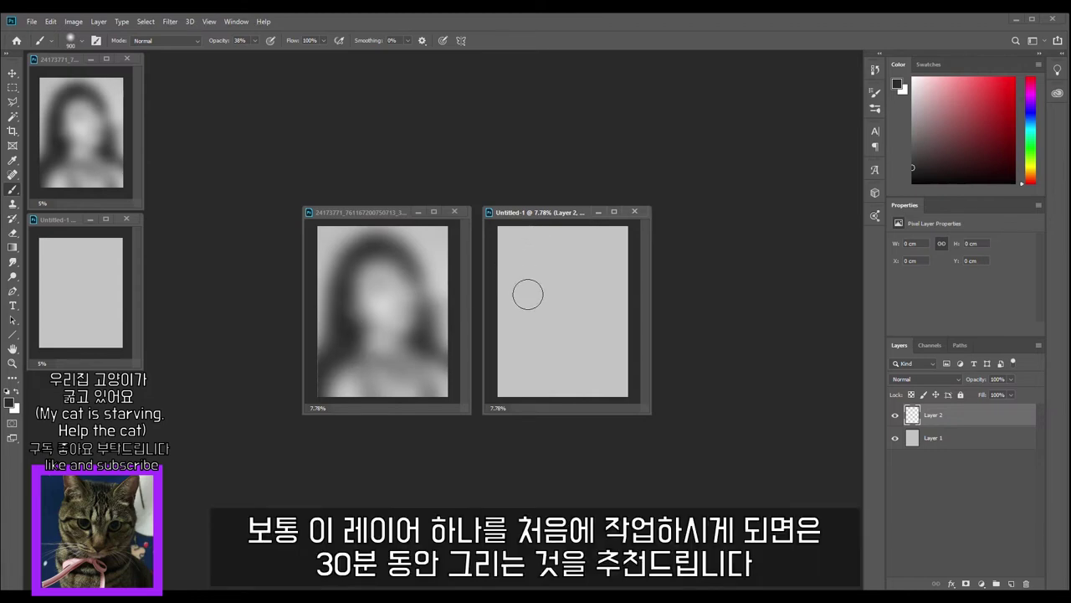
{"action": "left_click_drag", "start_coordinate": [502, 376], "coordinate": [526, 322]}
{"action": "key", "text": "ctrl+z"}
{"action": "key", "text": "ctrl+z"}
{"action": "left_click_drag", "start_coordinate": [503, 369], "coordinate": [524, 323]}
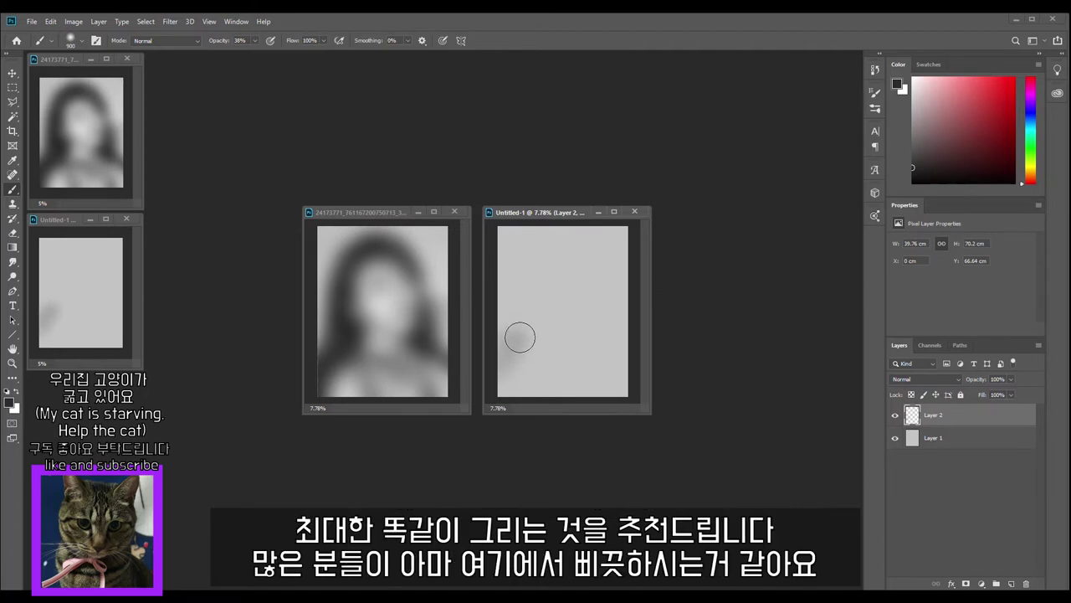
{"action": "left_click_drag", "start_coordinate": [521, 334], "coordinate": [530, 327]}
- Compare the reference portrait with its blurred Layer 1 copy 10 hidden and shown, and return to the Untitled-1 canvas
{"action": "left_click", "coordinate": [397, 217]}
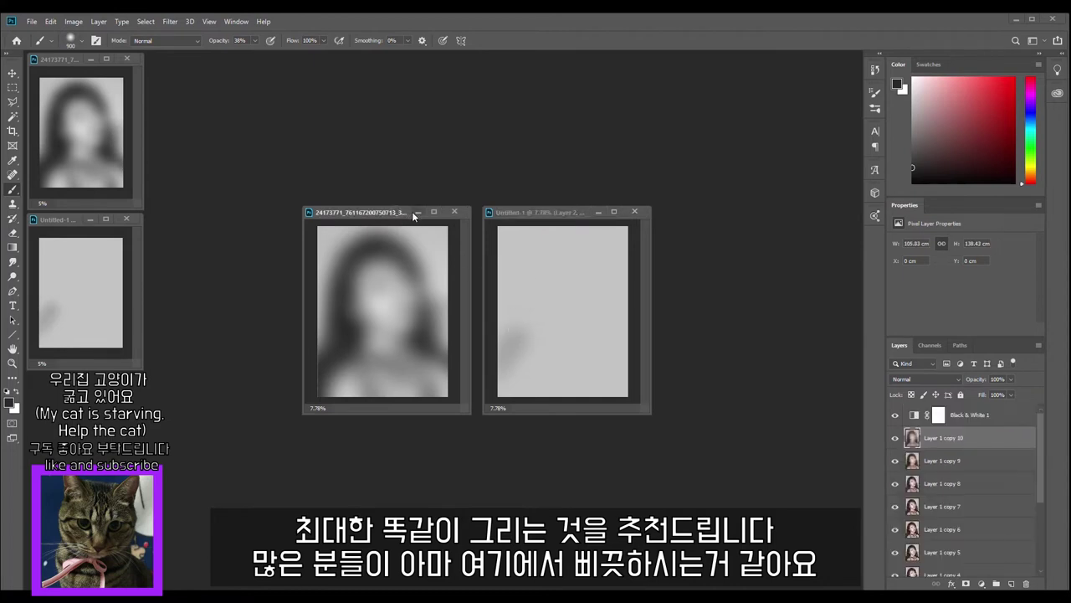
{"action": "left_click", "coordinate": [895, 439]}
{"action": "left_click", "coordinate": [895, 439]}
{"action": "left_click", "coordinate": [546, 212]}
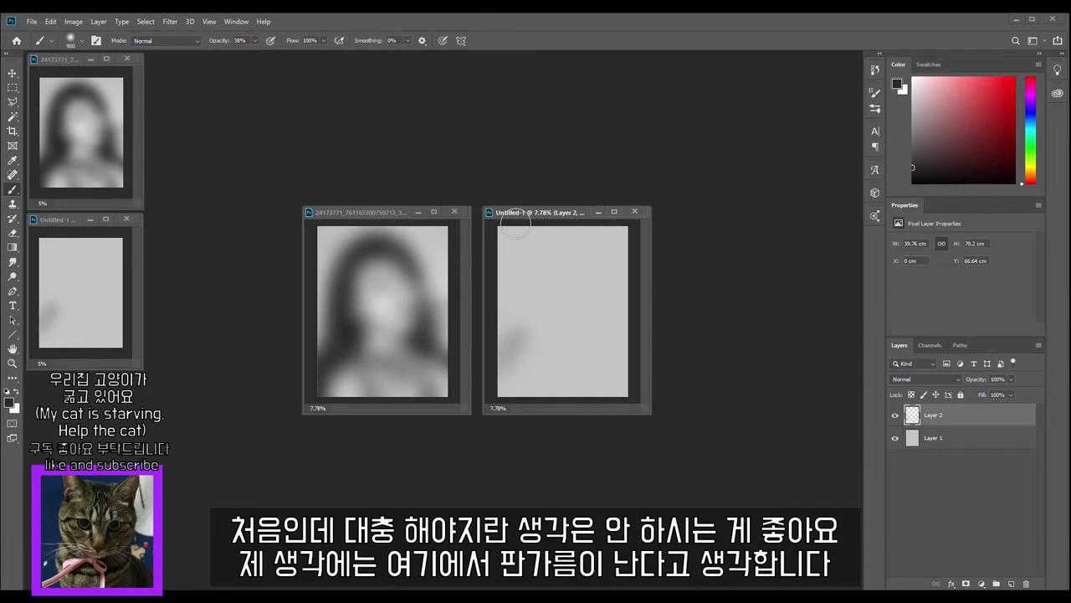
- Paint the dark hair mass as a soft arch around the head down to both shoulders, undoing misplaced strokes
{"action": "key", "text": "alt"}
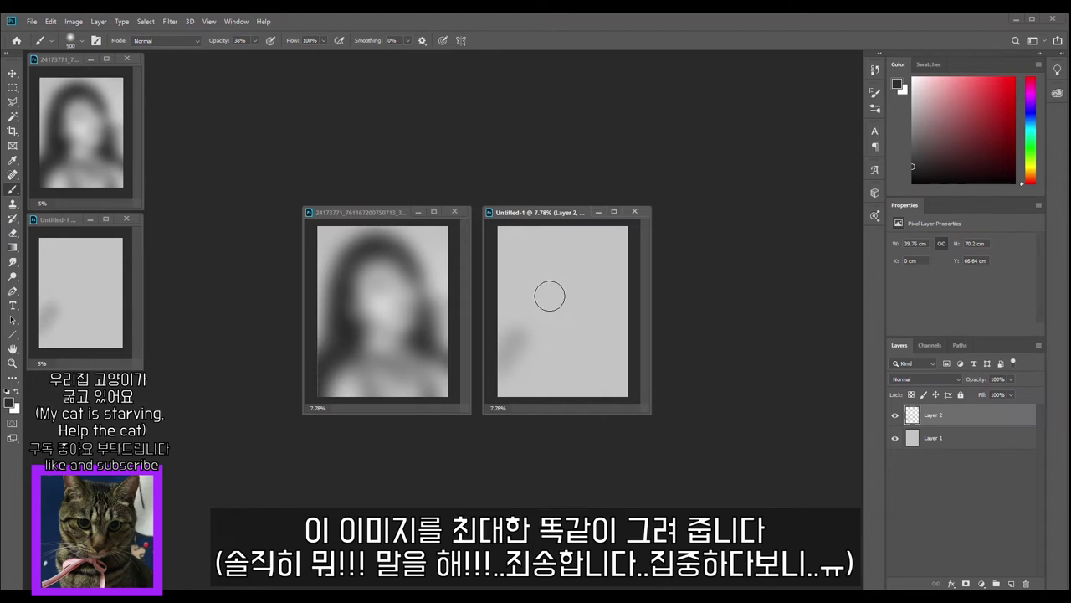
{"action": "left_click_drag", "start_coordinate": [499, 359], "coordinate": [528, 320]}
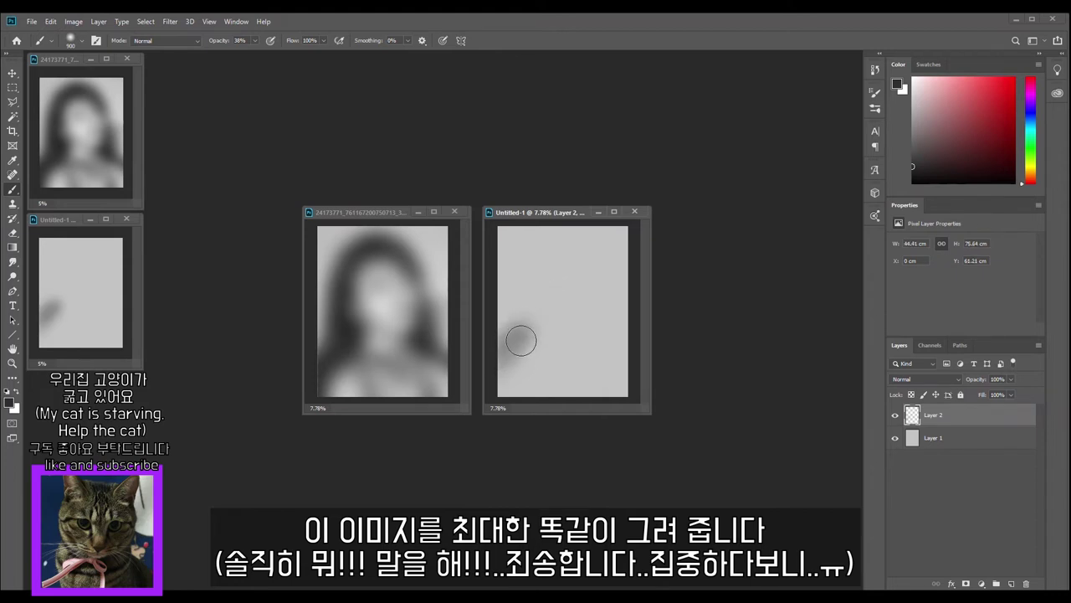
{"action": "key", "text": "ctrl+z"}
{"action": "mouse_move", "coordinate": [495, 345]}
{"action": "left_mouse_down"}
{"action": "mouse_move", "coordinate": [498, 374]}
{"action": "mouse_move", "coordinate": [529, 335]}
{"action": "mouse_move", "coordinate": [494, 376]}
{"action": "mouse_move", "coordinate": [553, 311]}
{"action": "mouse_move", "coordinate": [521, 346]}
{"action": "mouse_move", "coordinate": [534, 315]}
{"action": "mouse_move", "coordinate": [529, 341]}
{"action": "mouse_move", "coordinate": [539, 326]}
{"action": "mouse_move", "coordinate": [527, 321]}
{"action": "mouse_move", "coordinate": [532, 349]}
{"action": "mouse_move", "coordinate": [521, 275]}
{"action": "mouse_move", "coordinate": [518, 318]}
{"action": "mouse_move", "coordinate": [536, 251]}
{"action": "mouse_move", "coordinate": [515, 315]}
{"action": "mouse_move", "coordinate": [558, 240]}
{"action": "mouse_move", "coordinate": [570, 234]}
{"action": "mouse_move", "coordinate": [522, 304]}
{"action": "mouse_move", "coordinate": [559, 251]}
{"action": "mouse_move", "coordinate": [539, 272]}
{"action": "mouse_move", "coordinate": [538, 262]}
{"action": "mouse_move", "coordinate": [567, 242]}
{"action": "mouse_move", "coordinate": [539, 262]}
{"action": "mouse_move", "coordinate": [585, 245]}
{"action": "mouse_move", "coordinate": [550, 245]}
{"action": "mouse_move", "coordinate": [583, 257]}
{"action": "mouse_move", "coordinate": [542, 253]}
{"action": "mouse_move", "coordinate": [544, 245]}
{"action": "mouse_move", "coordinate": [595, 287]}
{"action": "left_mouse_up"}
{"action": "mouse_move", "coordinate": [544, 251]}
{"action": "left_mouse_down"}
{"action": "mouse_move", "coordinate": [593, 277]}
{"action": "mouse_move", "coordinate": [601, 308]}
{"action": "mouse_move", "coordinate": [580, 249]}
{"action": "mouse_move", "coordinate": [603, 325]}
{"action": "mouse_move", "coordinate": [605, 307]}
{"action": "mouse_move", "coordinate": [597, 349]}
{"action": "mouse_move", "coordinate": [597, 338]}
{"action": "mouse_move", "coordinate": [628, 375]}
{"action": "mouse_move", "coordinate": [599, 346]}
{"action": "mouse_move", "coordinate": [621, 365]}
{"action": "mouse_move", "coordinate": [601, 348]}
{"action": "mouse_move", "coordinate": [618, 350]}
{"action": "mouse_move", "coordinate": [596, 344]}
{"action": "mouse_move", "coordinate": [596, 319]}
{"action": "mouse_move", "coordinate": [587, 343]}
{"action": "mouse_move", "coordinate": [600, 305]}
{"action": "mouse_move", "coordinate": [583, 270]}
{"action": "mouse_move", "coordinate": [596, 300]}
{"action": "mouse_move", "coordinate": [559, 251]}
{"action": "mouse_move", "coordinate": [548, 253]}
{"action": "mouse_move", "coordinate": [554, 268]}
{"action": "mouse_move", "coordinate": [526, 269]}
{"action": "mouse_move", "coordinate": [562, 247]}
{"action": "mouse_move", "coordinate": [522, 274]}
{"action": "mouse_move", "coordinate": [579, 239]}
{"action": "mouse_move", "coordinate": [546, 251]}
{"action": "mouse_move", "coordinate": [589, 267]}
{"action": "mouse_move", "coordinate": [580, 256]}
{"action": "mouse_move", "coordinate": [597, 298]}
{"action": "mouse_move", "coordinate": [592, 283]}
{"action": "mouse_move", "coordinate": [555, 305]}
{"action": "mouse_move", "coordinate": [525, 304]}
{"action": "mouse_move", "coordinate": [522, 339]}
{"action": "mouse_move", "coordinate": [519, 324]}
{"action": "mouse_move", "coordinate": [527, 347]}
{"action": "mouse_move", "coordinate": [525, 300]}
{"action": "mouse_move", "coordinate": [520, 308]}
{"action": "mouse_move", "coordinate": [542, 264]}
{"action": "mouse_move", "coordinate": [527, 275]}
{"action": "mouse_move", "coordinate": [526, 333]}
{"action": "mouse_move", "coordinate": [538, 260]}
{"action": "mouse_move", "coordinate": [554, 260]}
{"action": "mouse_move", "coordinate": [529, 275]}
{"action": "mouse_move", "coordinate": [559, 245]}
{"action": "mouse_move", "coordinate": [529, 298]}
{"action": "mouse_move", "coordinate": [549, 251]}
{"action": "mouse_move", "coordinate": [581, 264]}
{"action": "mouse_move", "coordinate": [589, 282]}
{"action": "mouse_move", "coordinate": [557, 249]}
{"action": "mouse_move", "coordinate": [602, 291]}
{"action": "mouse_move", "coordinate": [600, 343]}
{"action": "mouse_move", "coordinate": [617, 363]}
{"action": "mouse_move", "coordinate": [596, 341]}
{"action": "mouse_move", "coordinate": [552, 340]}
{"action": "left_mouse_up"}
{"action": "key", "text": "ctrl+z"}
{"action": "key", "text": "ctrl+z"}
{"action": "key", "text": "ctrl+z"}
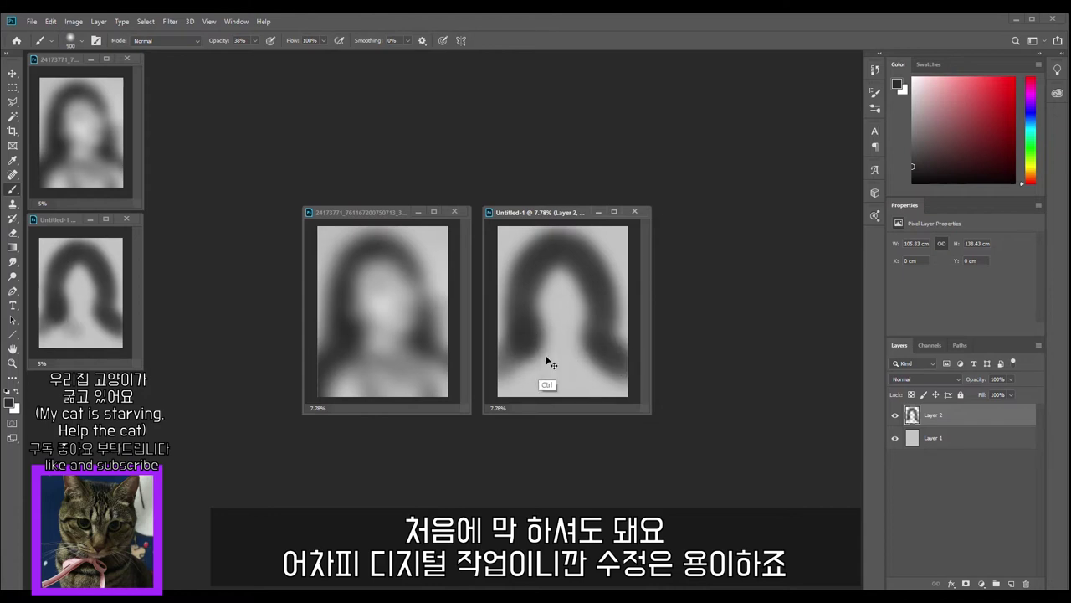
- Shade the neck and chest with soft gray strokes and extend the hair at the lower left, undoing unwanted strokes
{"action": "key", "text": "ctrl+z"}
{"action": "key", "text": "ctrl+z"}
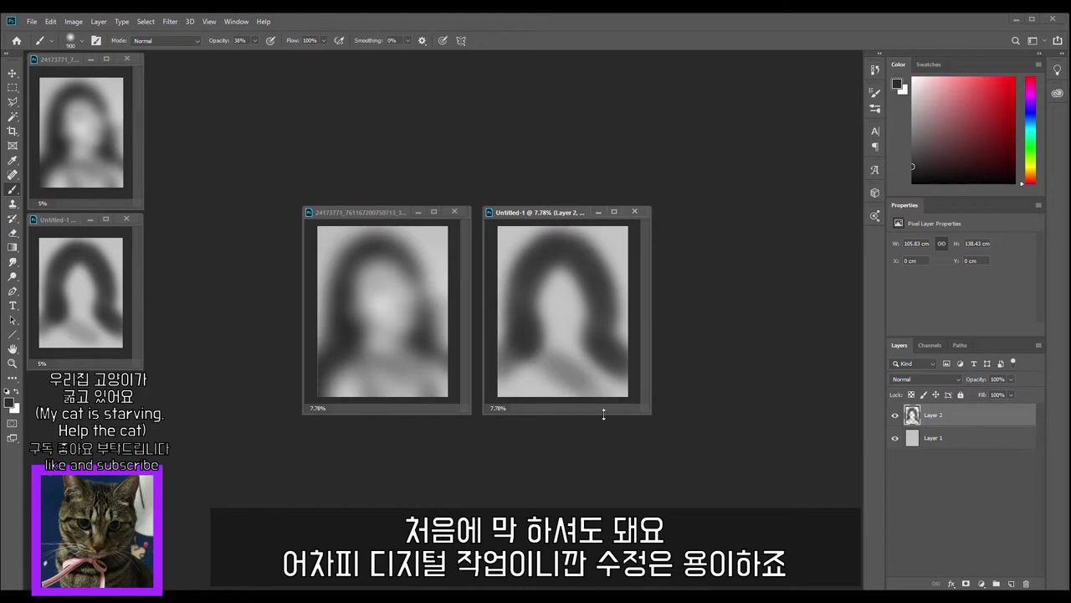
{"action": "key", "text": "ctrl+z"}
{"action": "key", "text": "ctrl+z"}
{"action": "key", "text": "ctrl+z"}
{"action": "key", "text": "ctrl+z"}
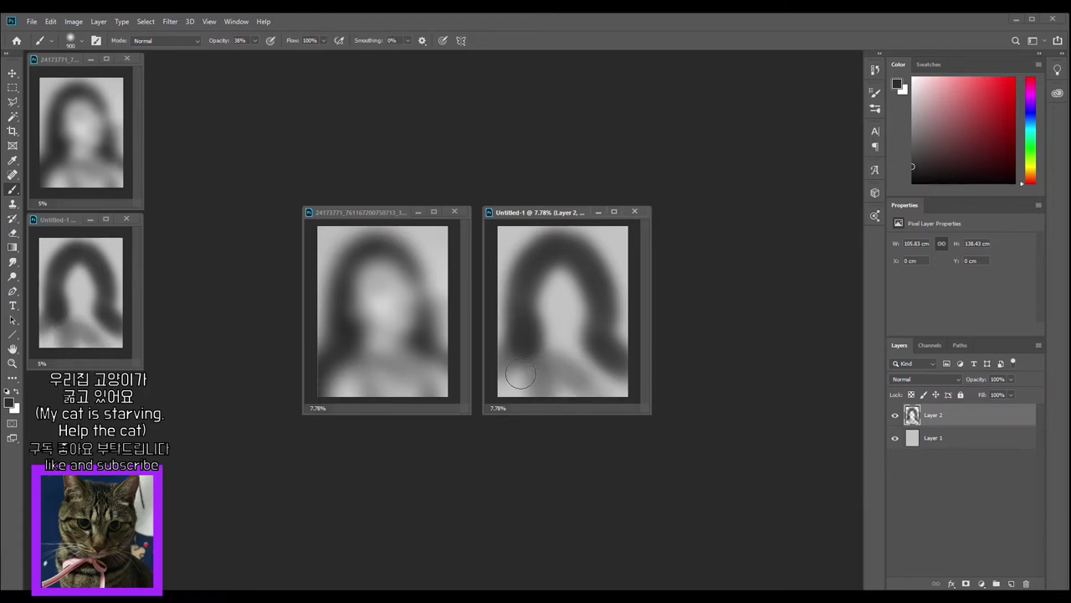
{"action": "key", "text": "ctrl+z"}
{"action": "key", "text": "ctrl+z"}
{"action": "key", "text": "ctrl+z"}
{"action": "key", "text": "ctrl+z"}
{"action": "key", "text": "ctrl+z"}
{"action": "key", "text": "ctrl+z"}
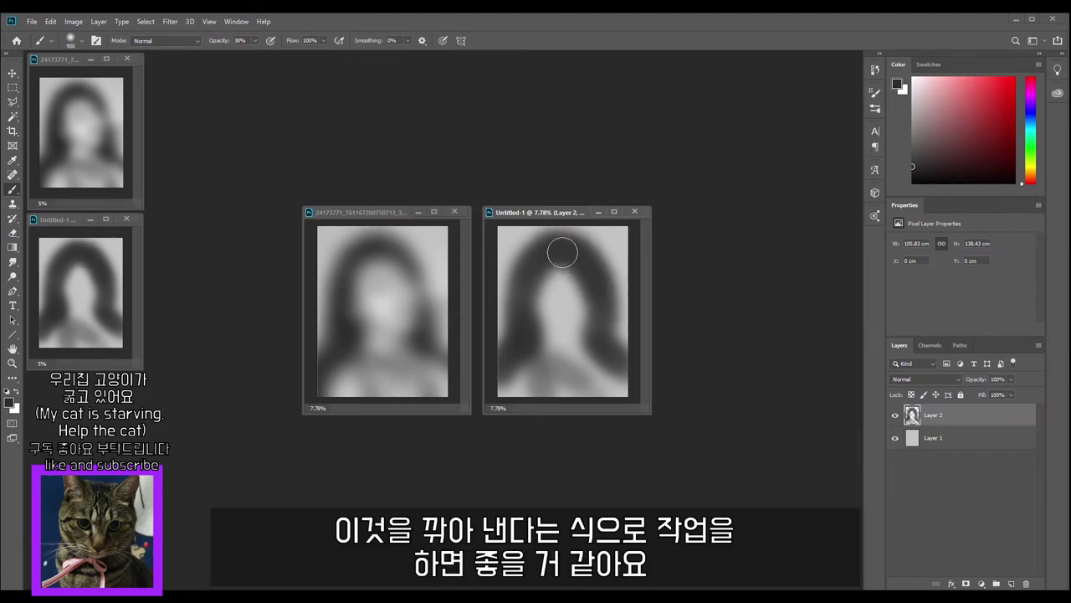
- Sample the forehead gray from the portrait and carve the forehead and upper face out of the dark hair
{"action": "left_click", "coordinate": [385, 279], "text": "alt"}
{"action": "left_click_drag", "start_coordinate": [550, 251], "coordinate": [552, 287]}
{"action": "key", "text": "ctrl+z"}
{"action": "key", "text": "ctrl+shift+z"}
{"action": "key", "text": "ctrl+z"}
{"action": "key", "text": "ctrl+shift+z"}
{"action": "mouse_move", "coordinate": [561, 275]}
{"action": "left_mouse_down"}
{"action": "mouse_move", "coordinate": [594, 300]}
{"action": "mouse_move", "coordinate": [578, 283]}
{"action": "mouse_move", "coordinate": [586, 319]}
{"action": "mouse_move", "coordinate": [576, 285]}
{"action": "mouse_move", "coordinate": [591, 306]}
{"action": "mouse_move", "coordinate": [559, 264]}
{"action": "mouse_move", "coordinate": [558, 295]}
{"action": "mouse_move", "coordinate": [551, 279]}
{"action": "mouse_move", "coordinate": [565, 264]}
{"action": "mouse_move", "coordinate": [545, 308]}
{"action": "mouse_move", "coordinate": [579, 253]}
{"action": "left_mouse_up"}
{"action": "key", "text": "ctrl"}
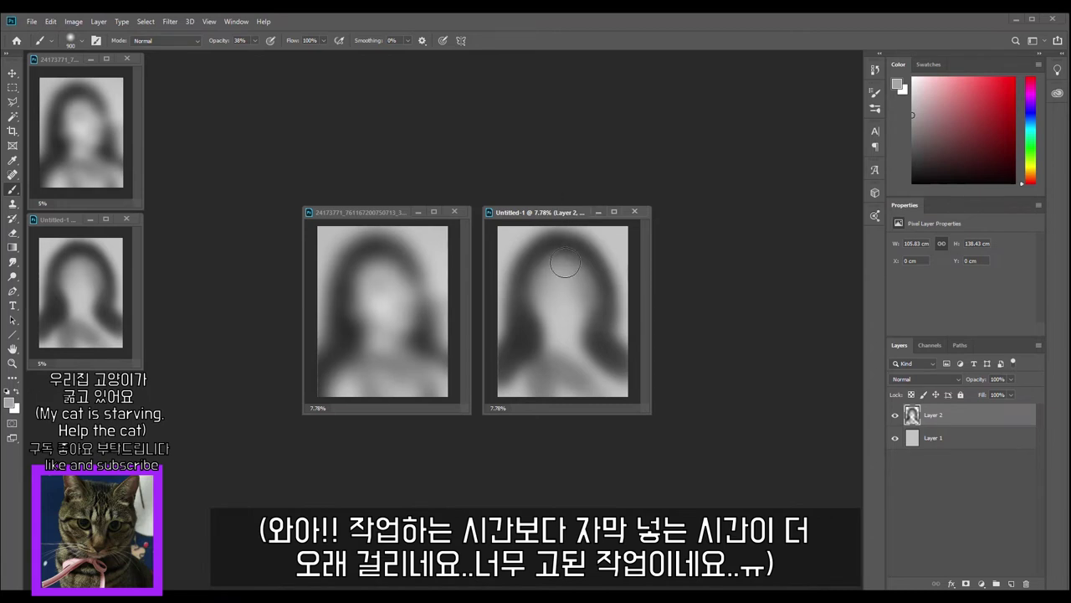
{"action": "key", "text": "ctrl"}
{"action": "key", "text": "ctrl"}
{"action": "left_click_drag", "start_coordinate": [550, 296], "coordinate": [552, 307]}
- Sample grays from the portrait's cheek and the painted face to blend the sides of the face into the hair
{"action": "left_click", "coordinate": [371, 301], "text": "alt"}
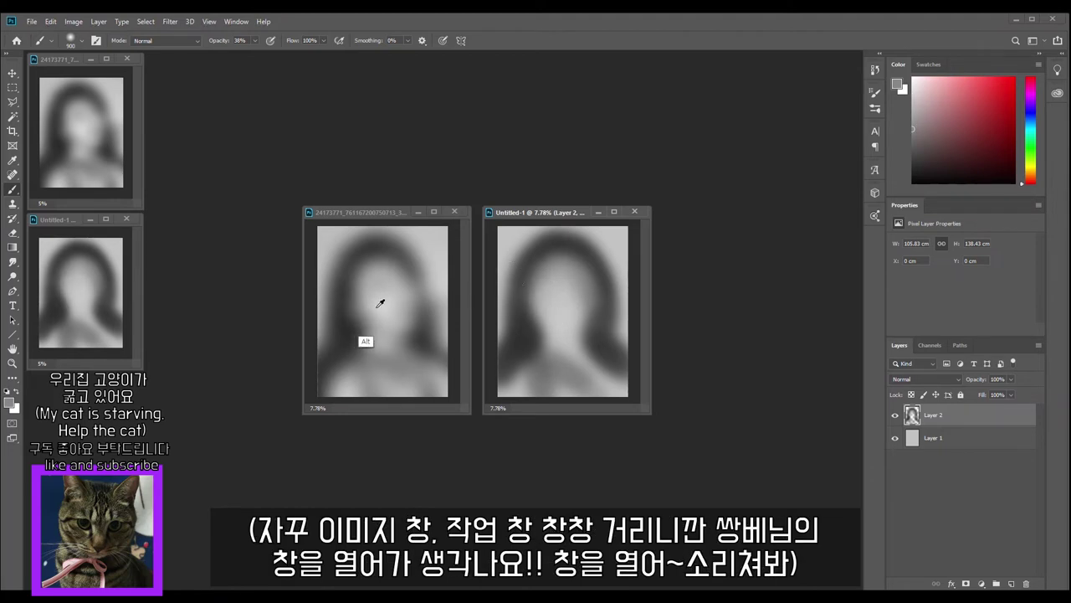
{"action": "mouse_move", "coordinate": [556, 301]}
{"action": "left_mouse_down"}
{"action": "mouse_move", "coordinate": [545, 323]}
{"action": "mouse_move", "coordinate": [535, 301]}
{"action": "mouse_move", "coordinate": [557, 275]}
{"action": "mouse_move", "coordinate": [552, 285]}
{"action": "mouse_move", "coordinate": [548, 266]}
{"action": "mouse_move", "coordinate": [564, 268]}
{"action": "mouse_move", "coordinate": [581, 295]}
{"action": "left_mouse_up"}
{"action": "left_click", "coordinate": [545, 311], "text": "alt"}
{"action": "key", "text": "ctrl"}
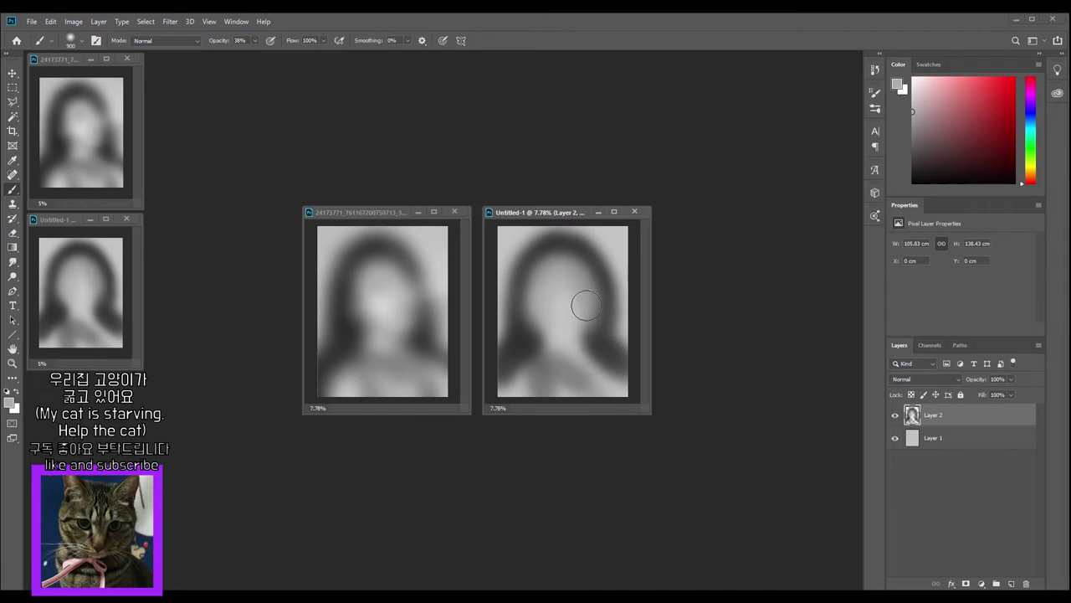
- Darken the left hair with the sampled hair tone and try trimming its outer edge with background gray, undoing the last stroke
{"action": "key", "text": "alt"}
{"action": "left_click", "coordinate": [339, 327], "text": "alt"}
{"action": "mouse_move", "coordinate": [524, 310]}
{"action": "left_mouse_down"}
{"action": "mouse_move", "coordinate": [531, 330]}
{"action": "mouse_move", "coordinate": [519, 263]}
{"action": "left_mouse_up"}
{"action": "left_click", "coordinate": [506, 244], "text": "alt"}
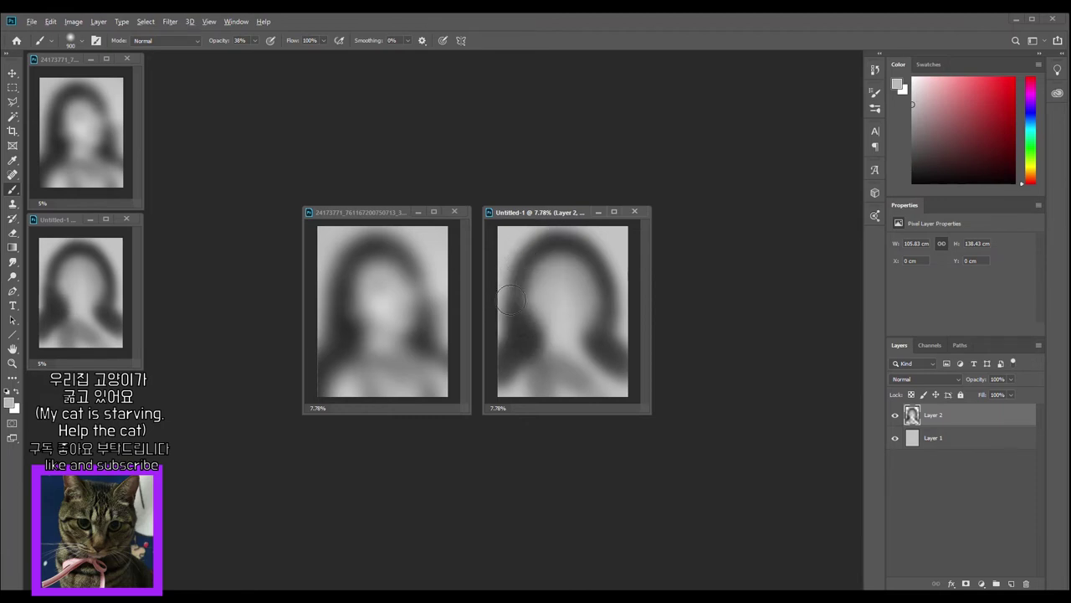
{"action": "left_click_drag", "start_coordinate": [508, 340], "coordinate": [497, 327]}
{"action": "key", "text": "ctrl+z"}
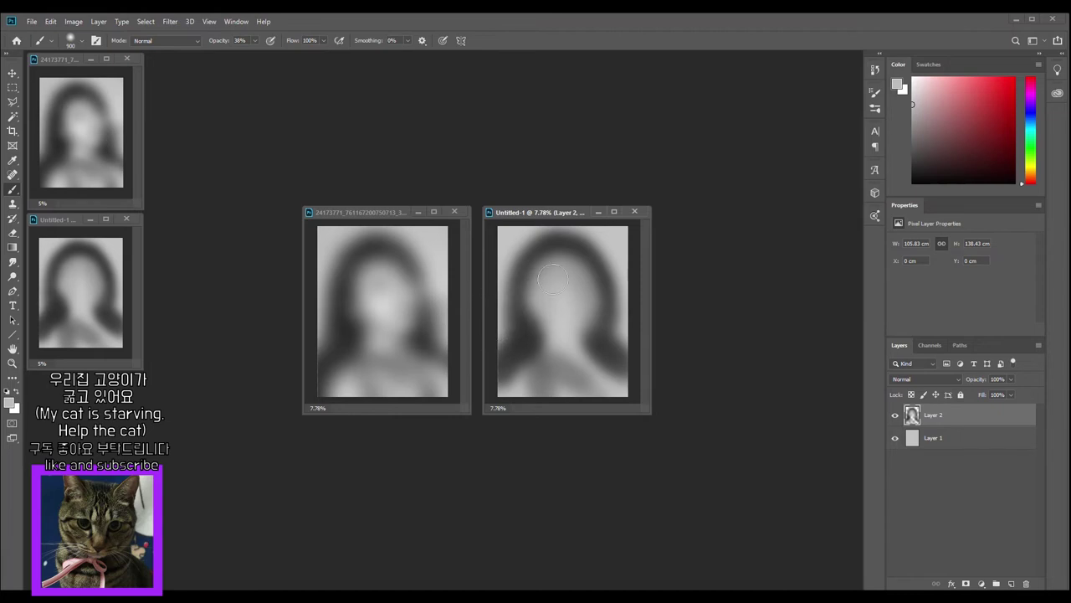
- Sample face, hair and edge tones from the portrait and rework the hair's upper-right contour, undoing unwanted strokes
{"action": "key", "text": "alt"}
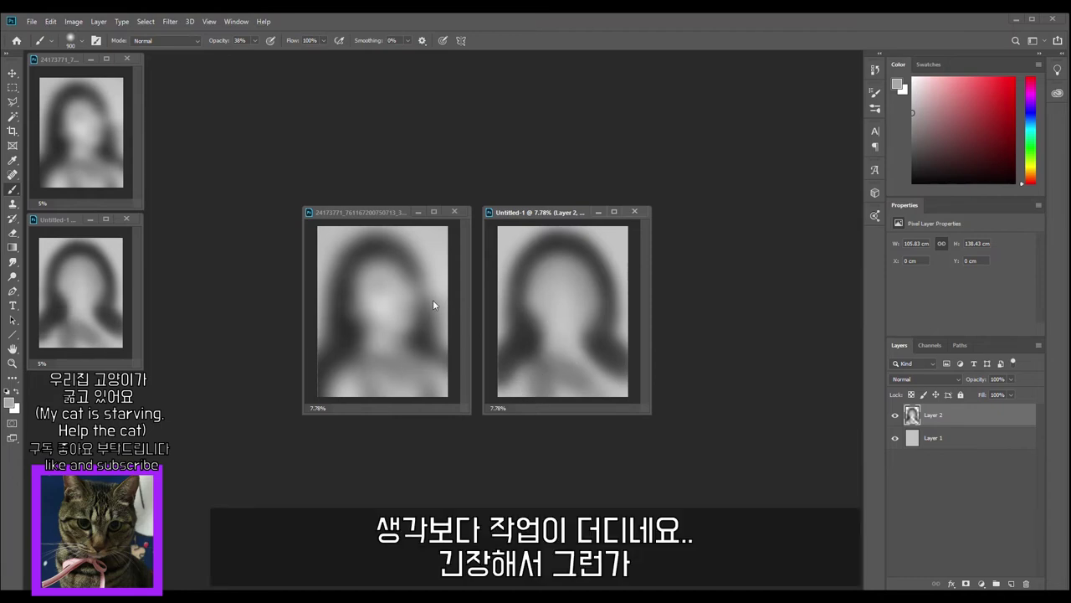
{"action": "left_click", "coordinate": [382, 299], "text": "alt"}
{"action": "left_click", "coordinate": [352, 354], "text": "alt"}
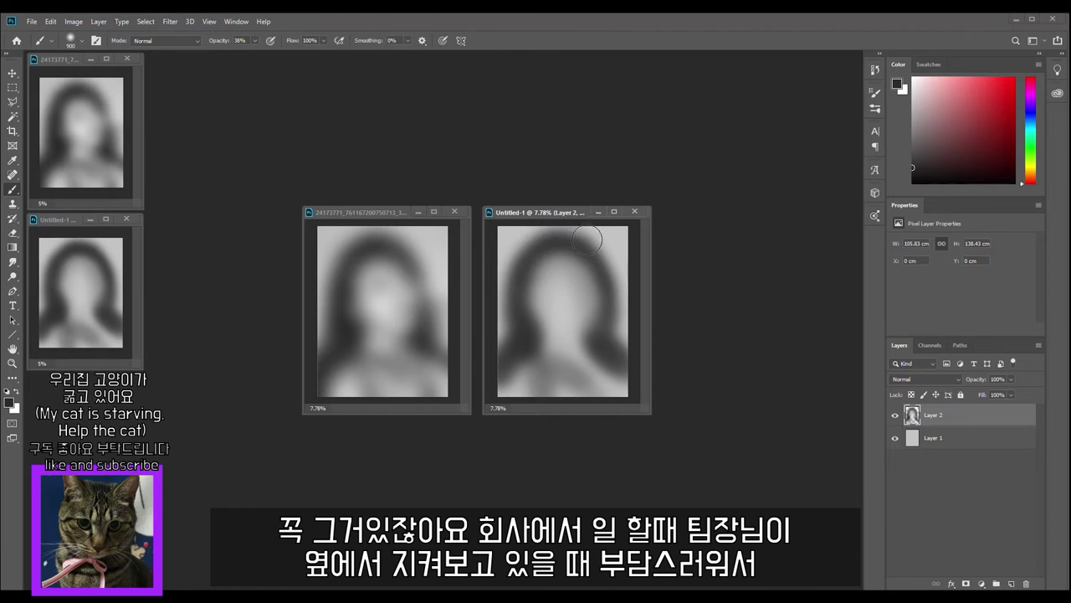
{"action": "left_click", "coordinate": [423, 286], "text": "alt"}
{"action": "left_click_drag", "start_coordinate": [590, 236], "coordinate": [618, 269]}
{"action": "key", "text": "ctrl+z"}
{"action": "key", "text": "ctrl+z"}
{"action": "key", "text": "ctrl+z"}
{"action": "key", "text": "ctrl+z"}
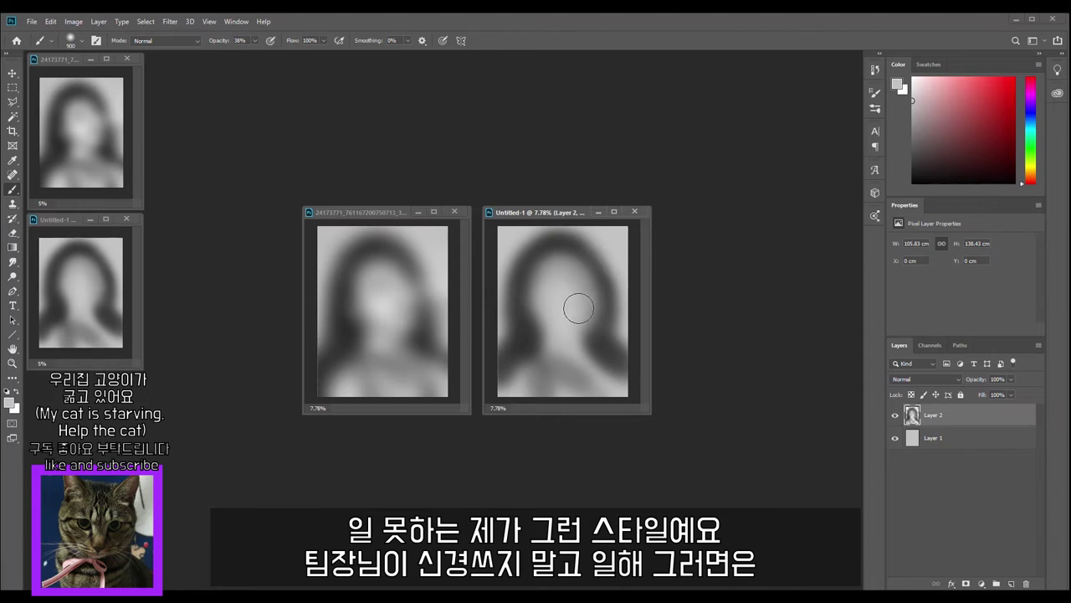
- Trim the outer edge of the right-hand hair down to the shoulder with light gray sampled from the portrait's background
{"action": "key", "text": "x"}
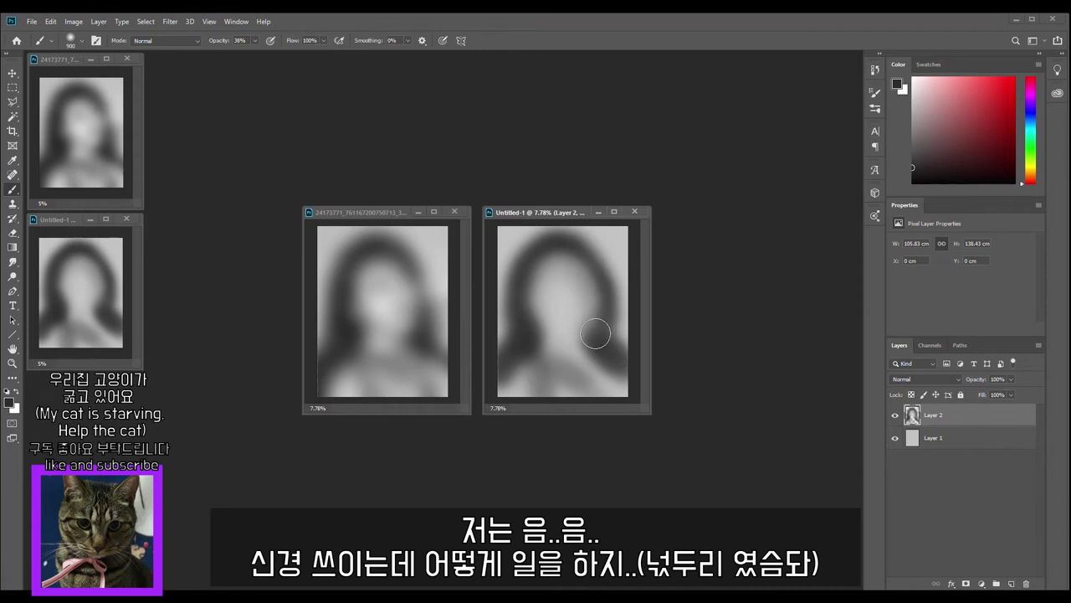
{"action": "left_click", "coordinate": [441, 279], "text": "alt"}
{"action": "mouse_move", "coordinate": [611, 253]}
{"action": "left_mouse_down"}
{"action": "mouse_move", "coordinate": [624, 292]}
{"action": "mouse_move", "coordinate": [617, 282]}
{"action": "mouse_move", "coordinate": [620, 345]}
{"action": "mouse_move", "coordinate": [610, 338]}
{"action": "left_mouse_up"}
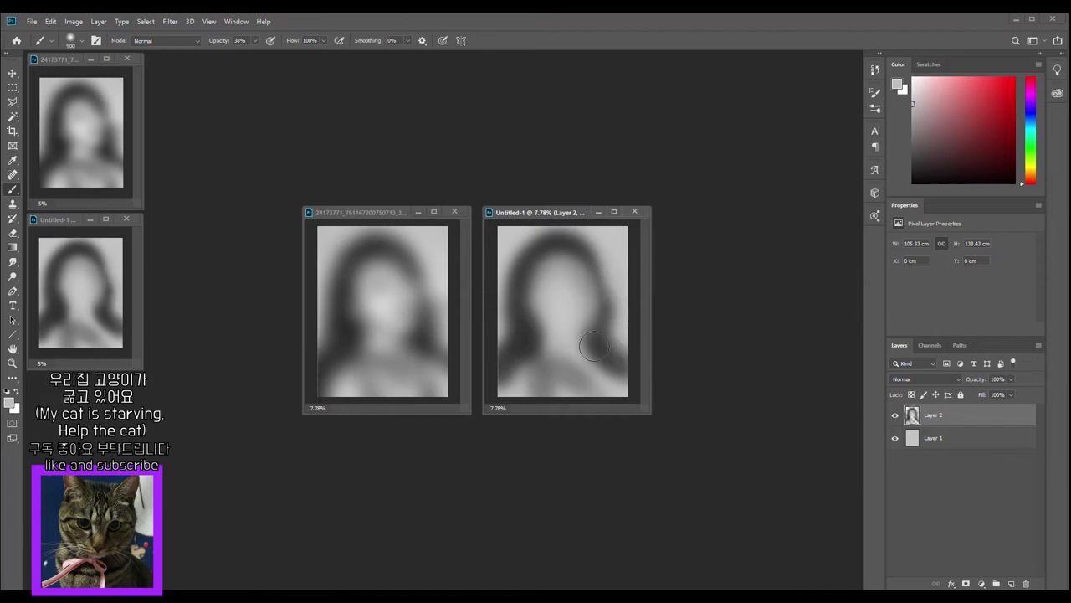
- Sample the portrait's shoulder grays and shade the right-hand shoulder and chest below the hair
{"action": "left_click", "coordinate": [400, 378], "text": "alt"}
{"action": "left_click", "coordinate": [418, 371], "text": "alt"}
{"action": "left_click_drag", "start_coordinate": [603, 335], "coordinate": [602, 351]}
{"action": "left_click", "coordinate": [505, 340], "text": "alt"}
{"action": "left_click", "coordinate": [419, 383], "text": "alt"}
{"action": "left_click_drag", "start_coordinate": [601, 377], "coordinate": [600, 404]}
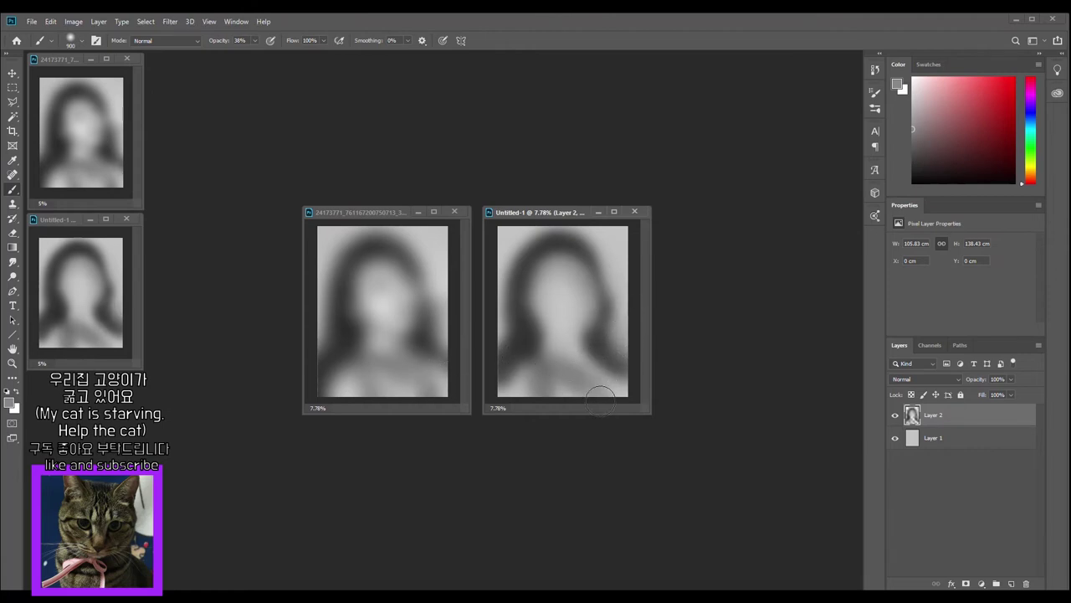
{"action": "mouse_move", "coordinate": [591, 361]}
{"action": "left_mouse_down"}
{"action": "mouse_move", "coordinate": [572, 366]}
{"action": "mouse_move", "coordinate": [594, 385]}
{"action": "mouse_move", "coordinate": [565, 362]}
{"action": "mouse_move", "coordinate": [596, 382]}
{"action": "mouse_move", "coordinate": [554, 381]}
{"action": "mouse_move", "coordinate": [584, 400]}
{"action": "mouse_move", "coordinate": [559, 383]}
{"action": "mouse_move", "coordinate": [572, 388]}
{"action": "left_mouse_up"}
- Sample the portrait's chest and left shoulder tones and blend them into the canvas's lower-left shoulder
{"action": "left_click", "coordinate": [396, 383], "text": "alt"}
{"action": "left_click", "coordinate": [352, 382], "text": "alt"}
{"action": "left_click_drag", "start_coordinate": [509, 378], "coordinate": [531, 397]}
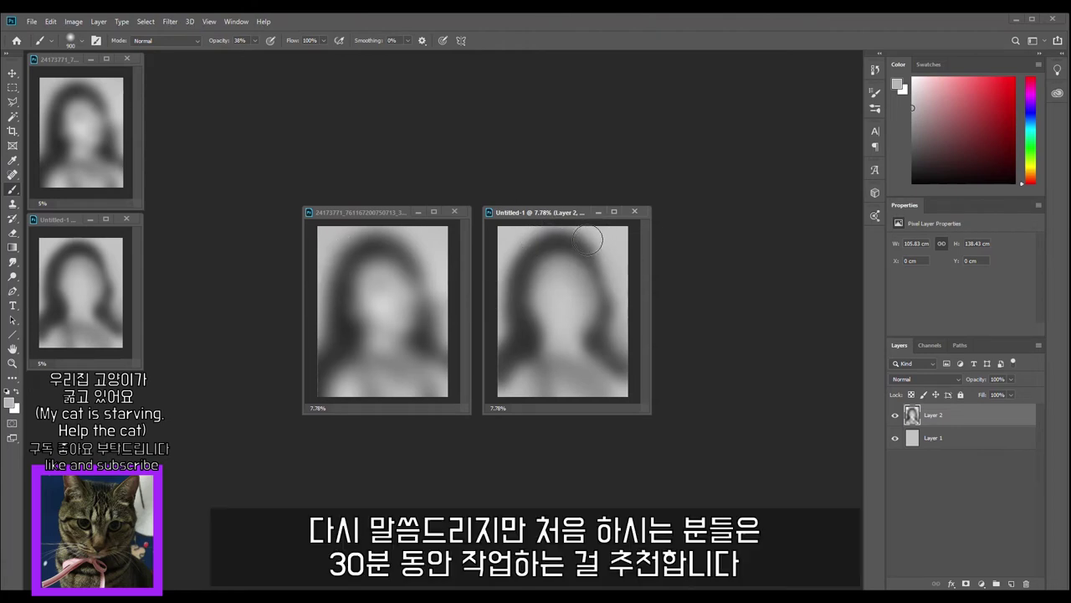
- Reshape the hairline above the forehead and the hair's left side using tones sampled from the painted face, background and hair
{"action": "key", "text": "alt"}
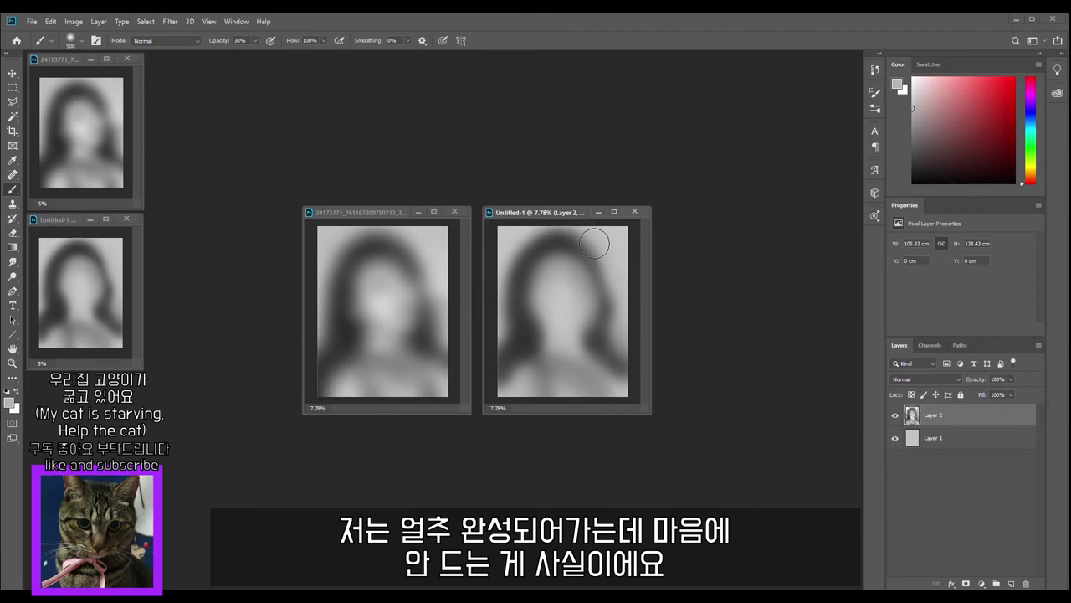
{"action": "left_click", "coordinate": [552, 279], "text": "alt"}
{"action": "mouse_move", "coordinate": [567, 254]}
{"action": "left_mouse_down"}
{"action": "mouse_move", "coordinate": [537, 249]}
{"action": "mouse_move", "coordinate": [546, 287]}
{"action": "mouse_move", "coordinate": [536, 247]}
{"action": "left_mouse_up"}
{"action": "left_click", "coordinate": [554, 259], "text": "alt"}
{"action": "left_click", "coordinate": [521, 239], "text": "alt"}
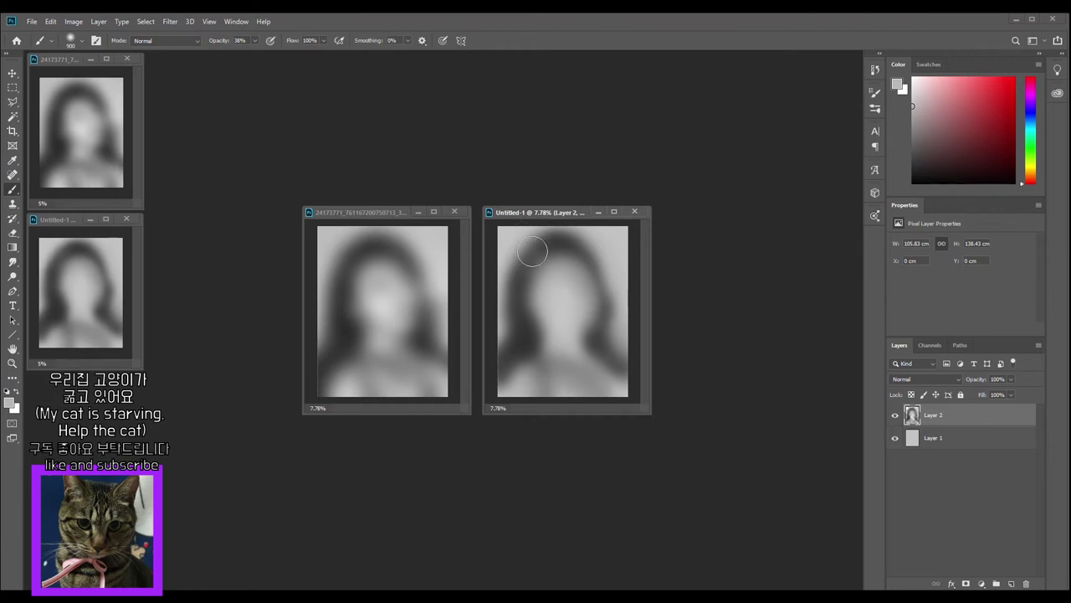
{"action": "left_click", "coordinate": [521, 306], "text": "alt"}
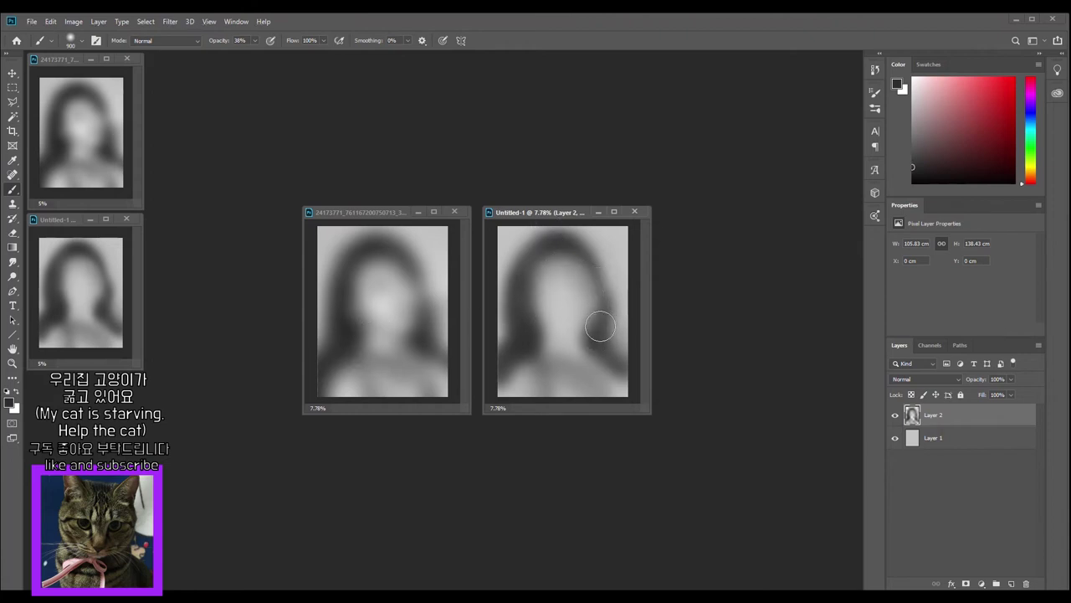
- Try softening the hair's upper-right edge and crown with a sampled gray, and undo those strokes
{"action": "left_click", "coordinate": [591, 264], "text": "alt"}
{"action": "mouse_move", "coordinate": [592, 240]}
{"action": "left_mouse_down"}
{"action": "mouse_move", "coordinate": [569, 246]}
{"action": "mouse_move", "coordinate": [561, 222]}
{"action": "left_mouse_up"}
{"action": "key", "text": "ctrl+z"}
{"action": "key", "text": "ctrl+z"}
{"action": "key", "text": "ctrl+z"}
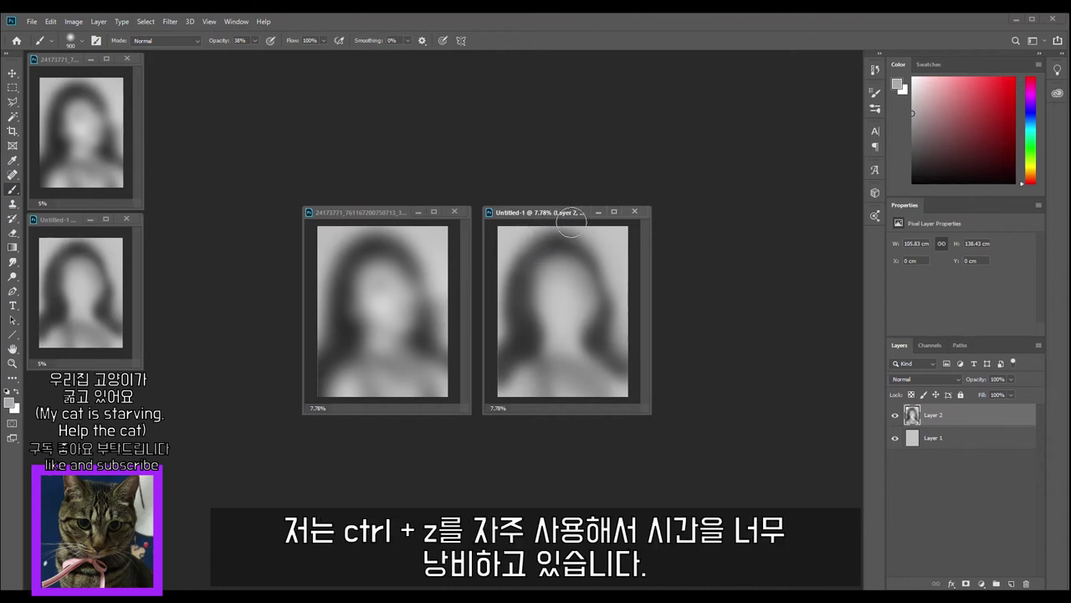
- Try retouching the painted face's left edge with tones sampled from the reference and canvas, and undo those strokes
{"action": "left_click", "coordinate": [381, 249], "text": "alt"}
{"action": "left_click", "coordinate": [350, 343], "text": "alt"}
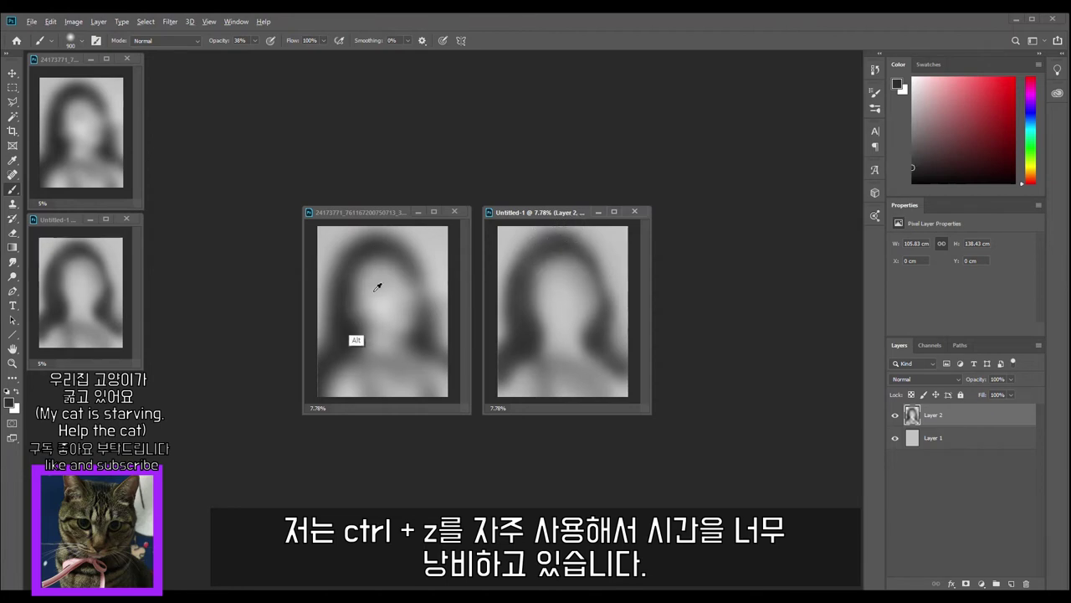
{"action": "left_click", "coordinate": [541, 293], "text": "alt"}
{"action": "left_click_drag", "start_coordinate": [540, 289], "coordinate": [543, 311]}
{"action": "key", "text": "ctrl+z"}
{"action": "key", "text": "ctrl+z"}
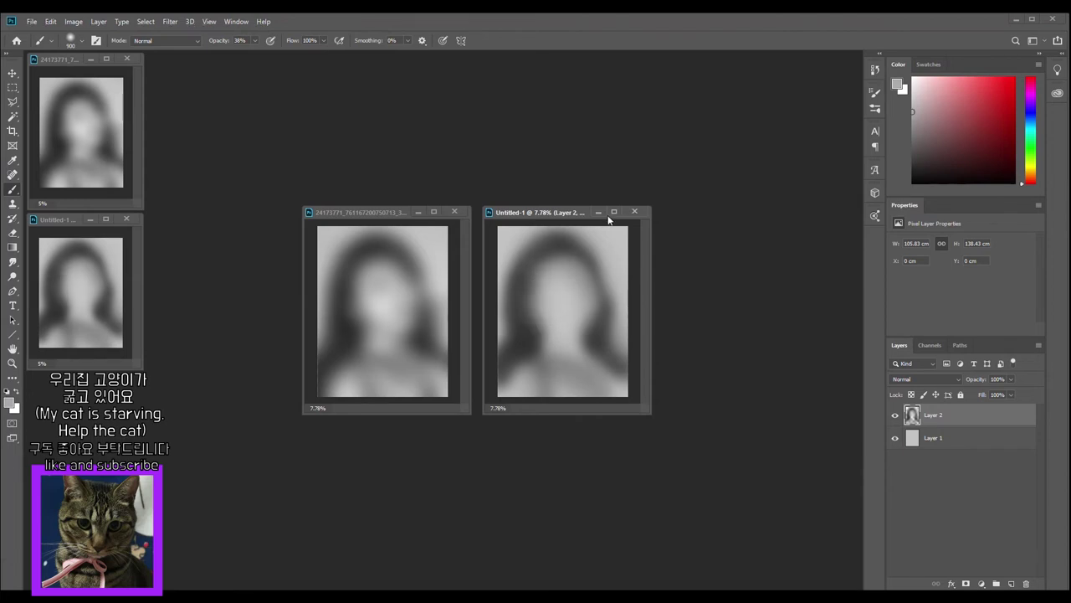
{"action": "key", "text": "ctrl+z"}
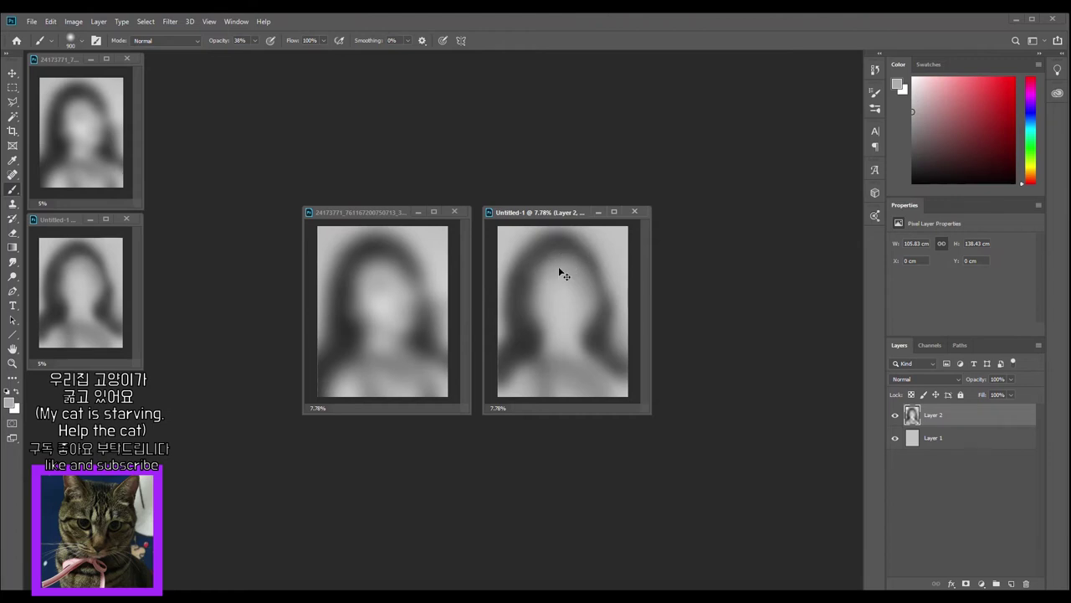
{"action": "key", "text": "ctrl+z"}
- Sample the reference's background and hair-edge tones and touch up the canvas's crown and the area around the neck
{"action": "left_click", "coordinate": [419, 239], "text": "alt"}
{"action": "left_click_drag", "start_coordinate": [557, 227], "coordinate": [558, 220]}
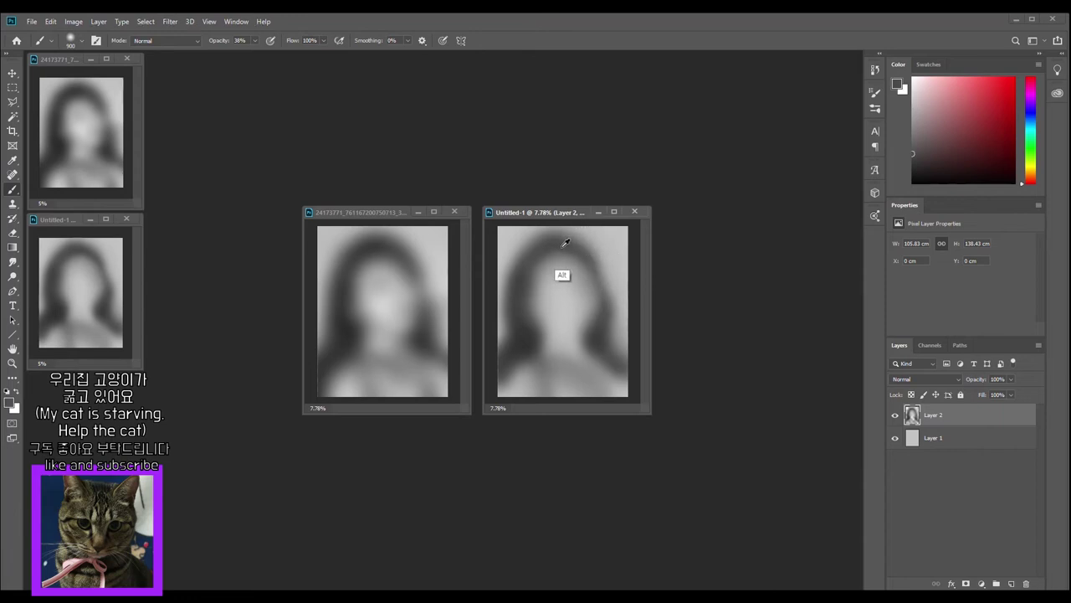
{"action": "left_click", "coordinate": [398, 277], "text": "alt"}
{"action": "mouse_move", "coordinate": [562, 330]}
{"action": "left_mouse_down"}
{"action": "mouse_move", "coordinate": [545, 327]}
{"action": "mouse_move", "coordinate": [593, 342]}
{"action": "mouse_move", "coordinate": [547, 327]}
{"action": "mouse_move", "coordinate": [596, 340]}
{"action": "mouse_move", "coordinate": [593, 328]}
{"action": "mouse_move", "coordinate": [575, 354]}
{"action": "mouse_move", "coordinate": [592, 362]}
{"action": "mouse_move", "coordinate": [590, 383]}
{"action": "mouse_move", "coordinate": [589, 360]}
{"action": "left_mouse_up"}
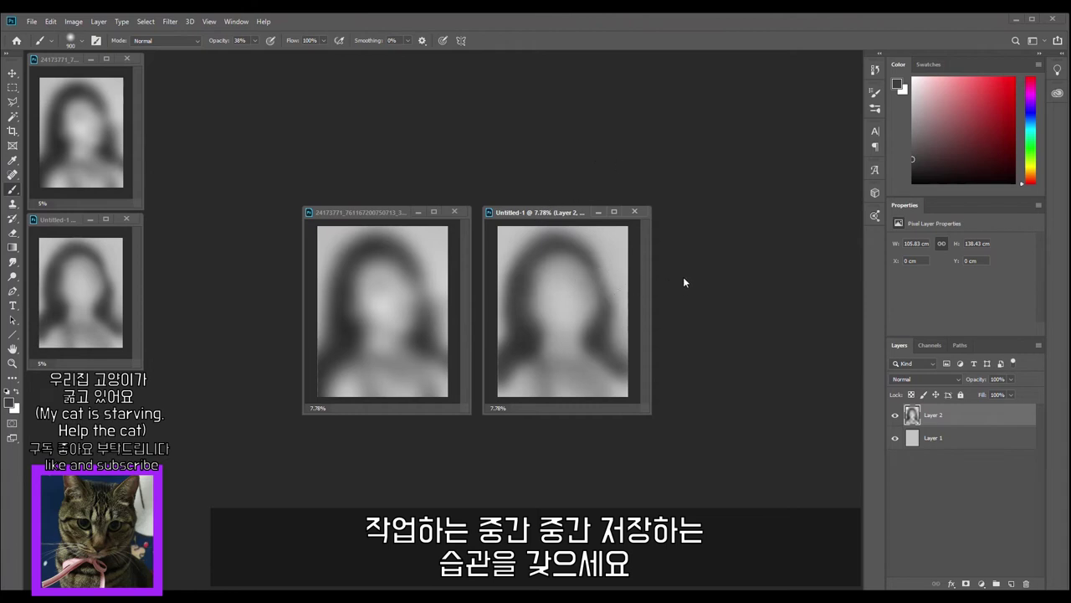
- Save the painting in Photoshop format as ha0717 in the folder D: > nuri > job > 새 폴더
{"action": "key", "text": "ctrl+s"}
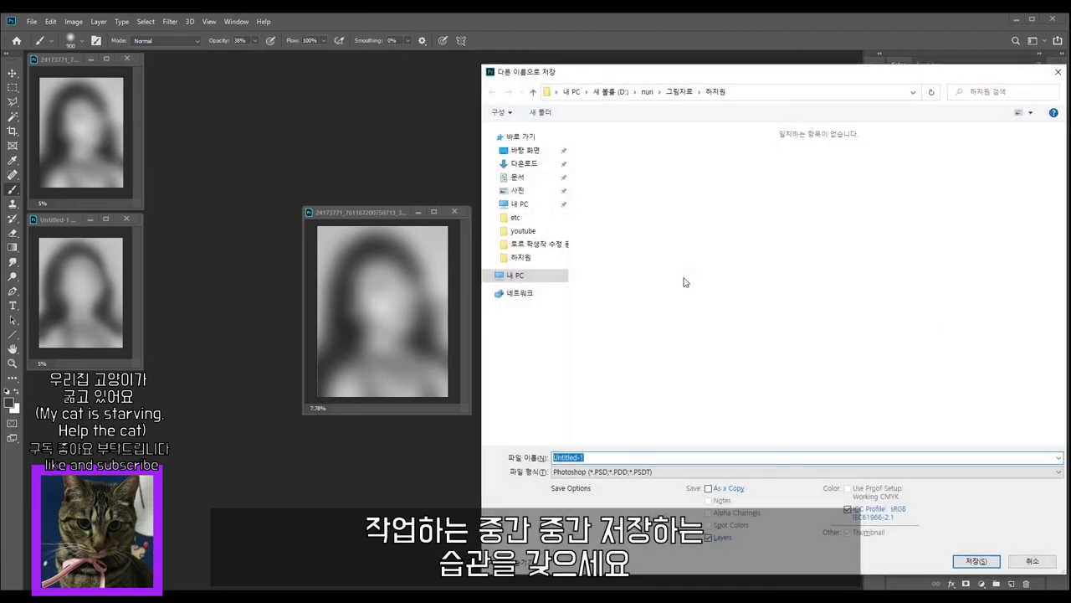
{"action": "left_click_drag", "start_coordinate": [713, 80], "coordinate": [557, 64]}
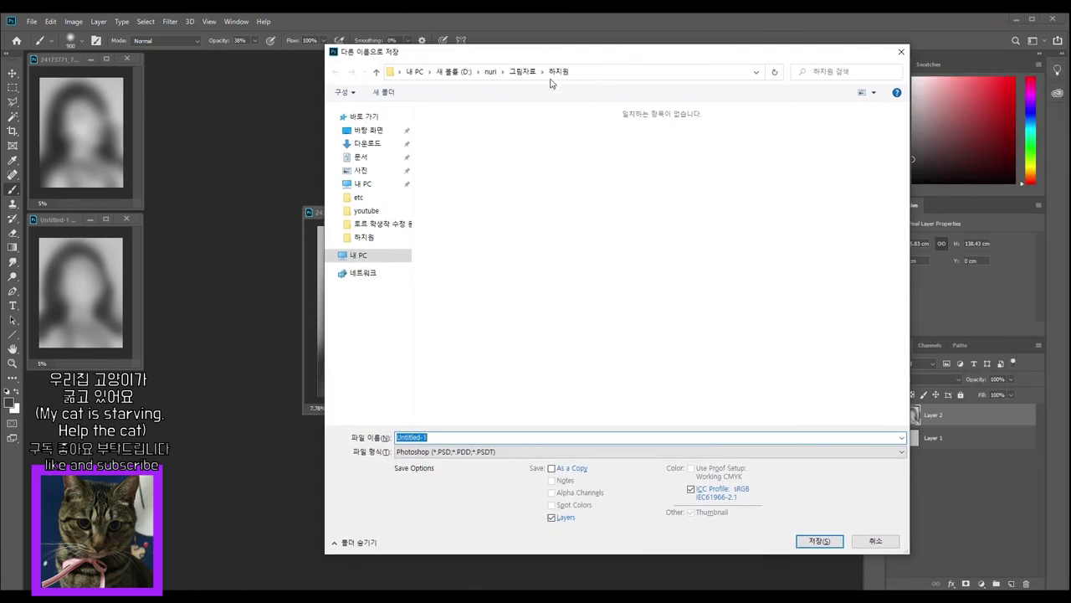
{"action": "left_click", "coordinate": [490, 71]}
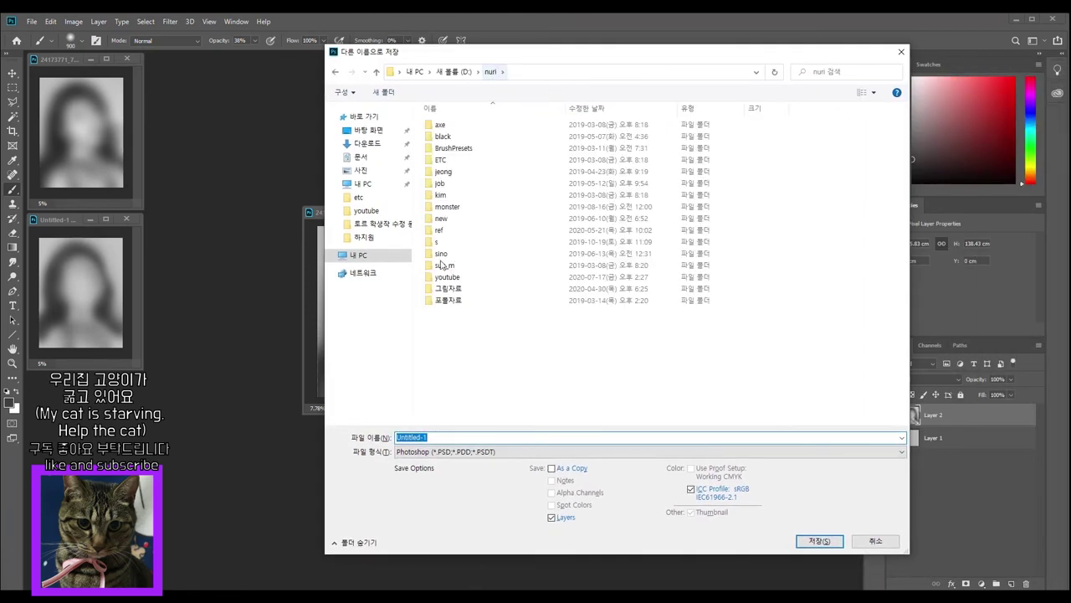
{"action": "double_click", "coordinate": [466, 182]}
{"action": "double_click", "coordinate": [524, 165]}
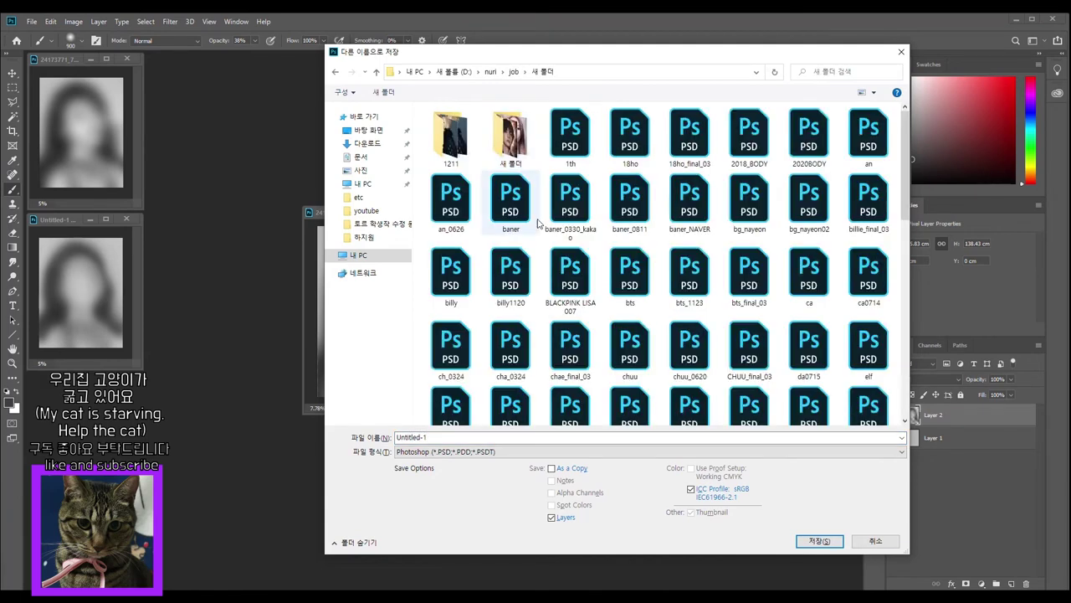
{"action": "left_click_drag", "start_coordinate": [443, 441], "coordinate": [374, 442]}
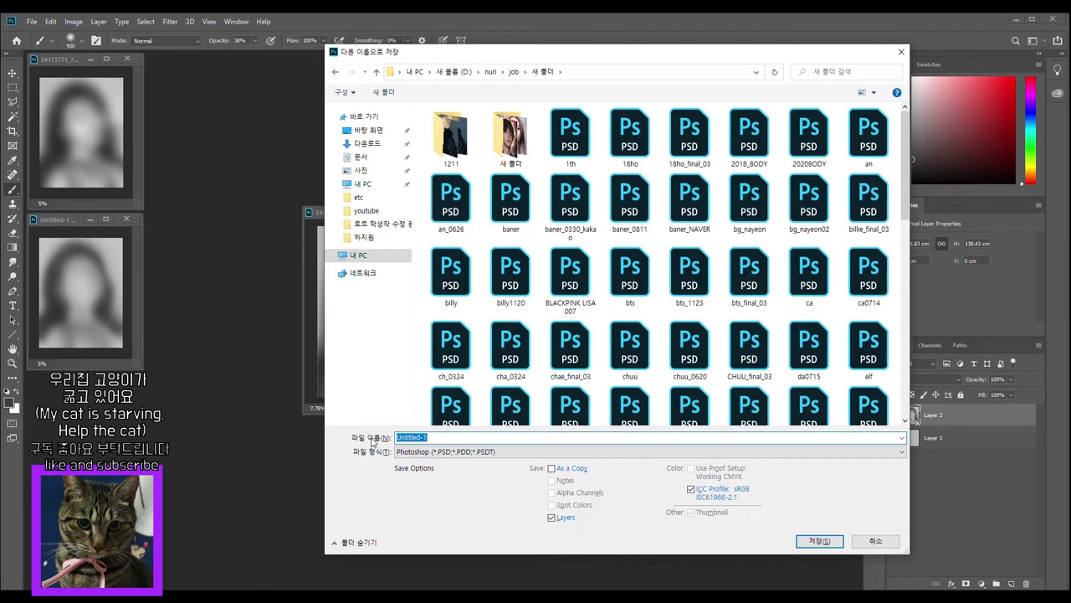
{"action": "type", "text": "ha"}
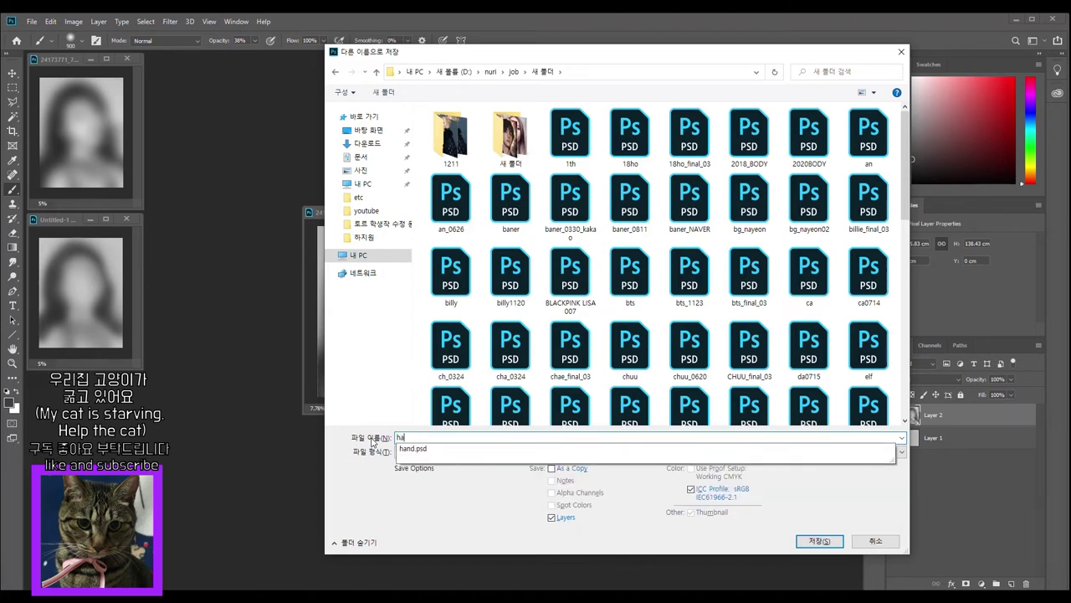
{"action": "type", "text": "07"}
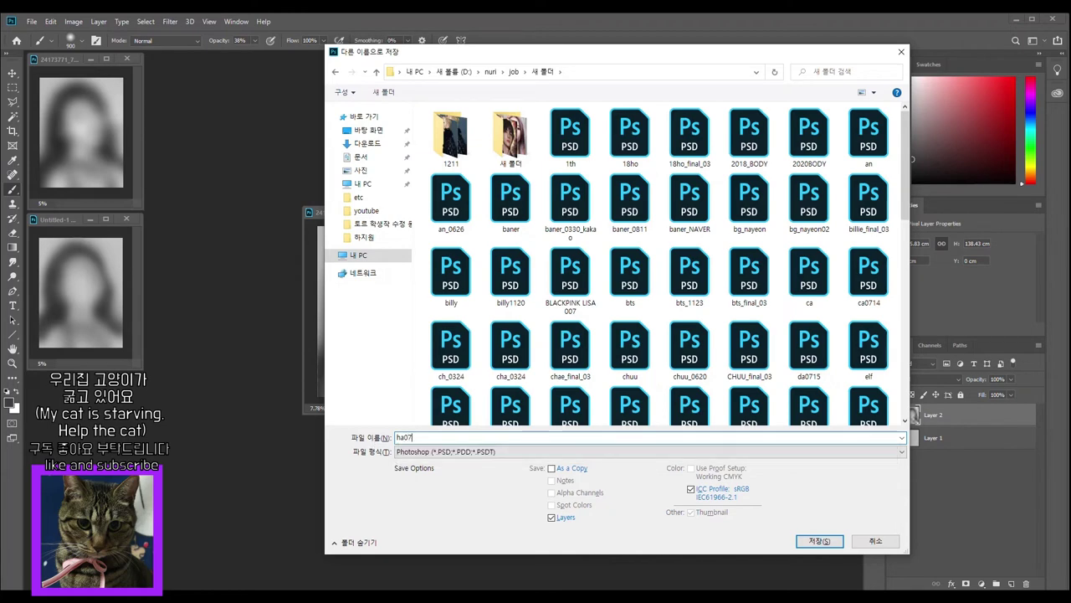
{"action": "type", "text": "17"}
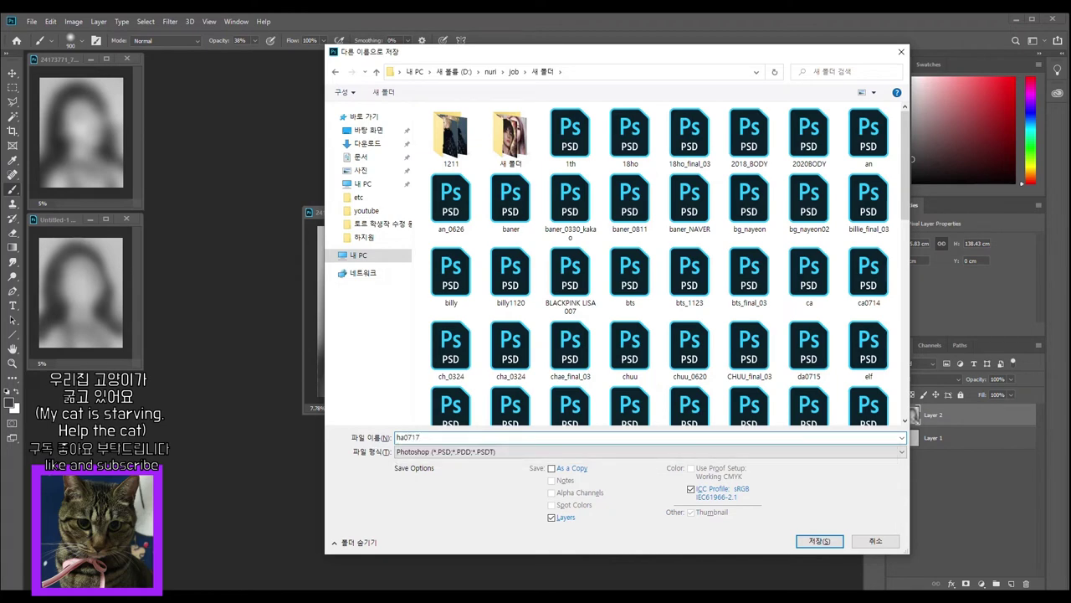
{"action": "left_click", "coordinate": [804, 544]}
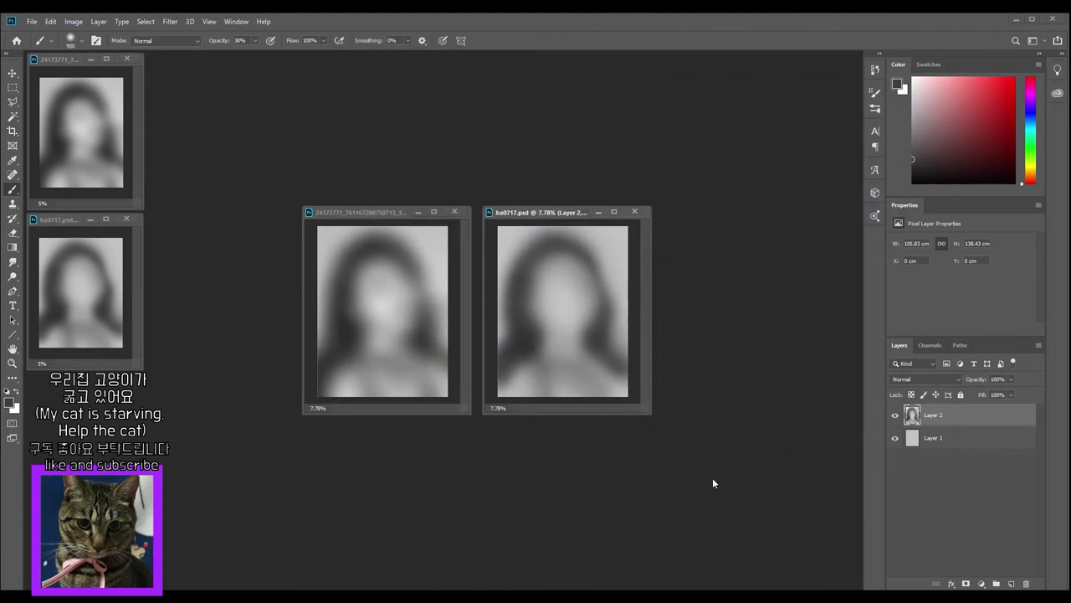
- Save the reference portrait document in Photoshop format as ha in the folder D: > nuri > job > 새 폴더
{"action": "left_click", "coordinate": [368, 212]}
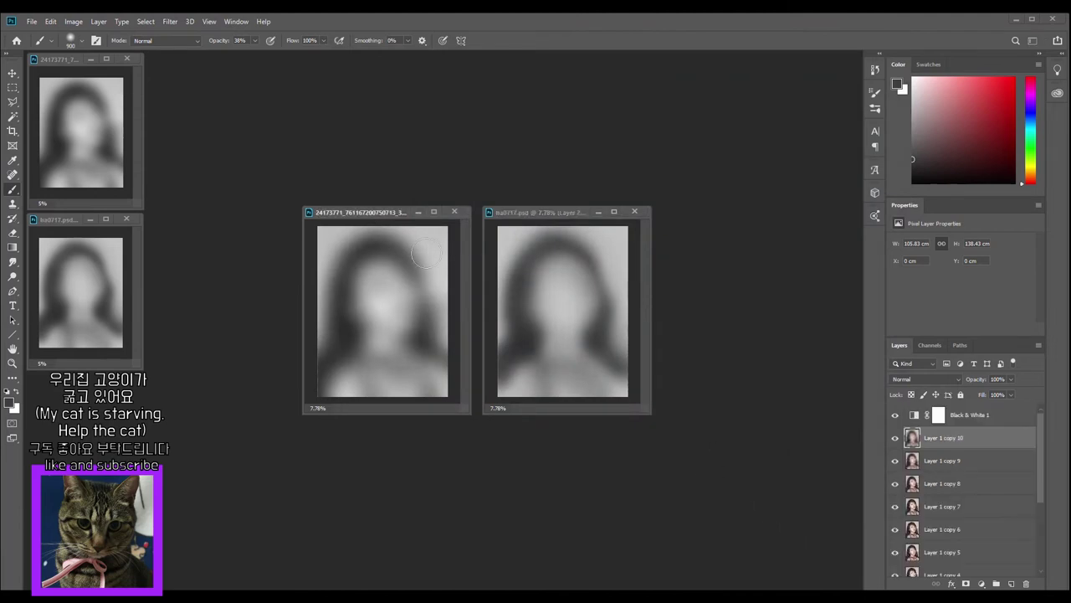
{"action": "key", "text": "ctrl+shift+s"}
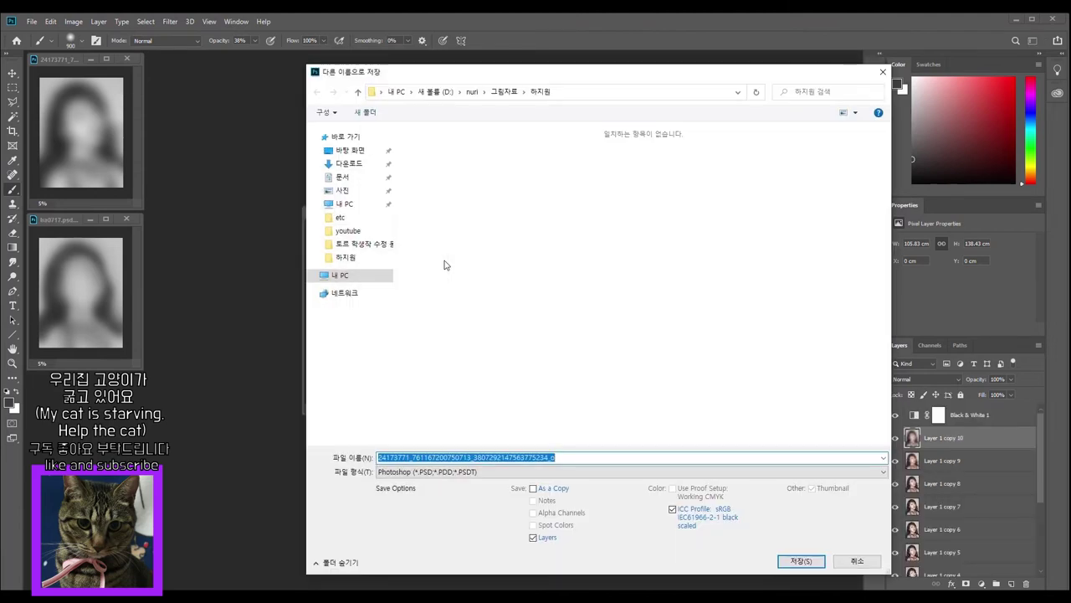
{"action": "left_click", "coordinate": [350, 209]}
{"action": "double_click", "coordinate": [560, 275]}
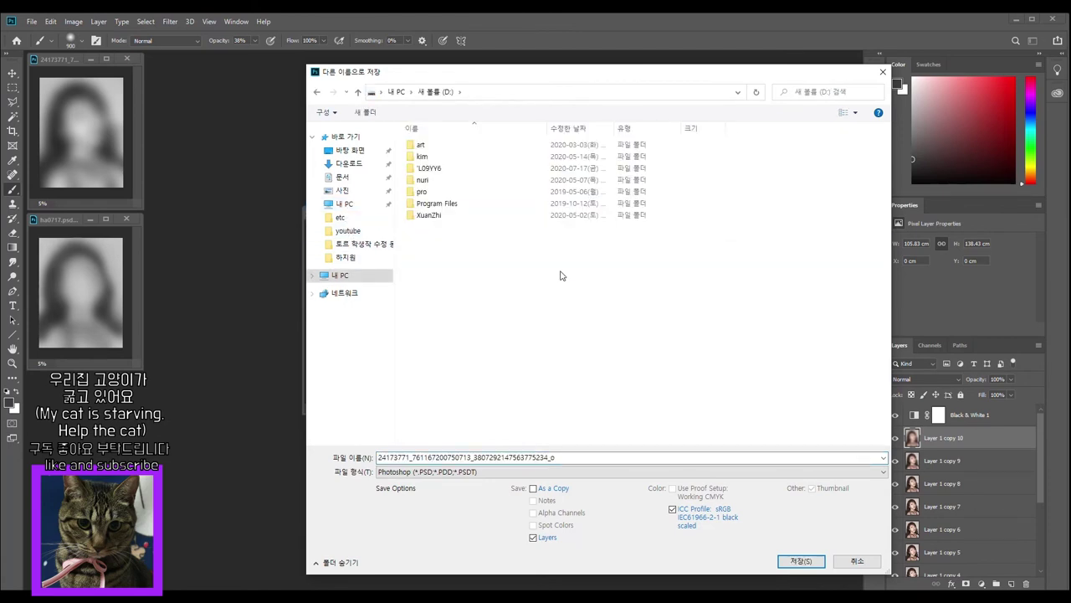
{"action": "double_click", "coordinate": [439, 179]}
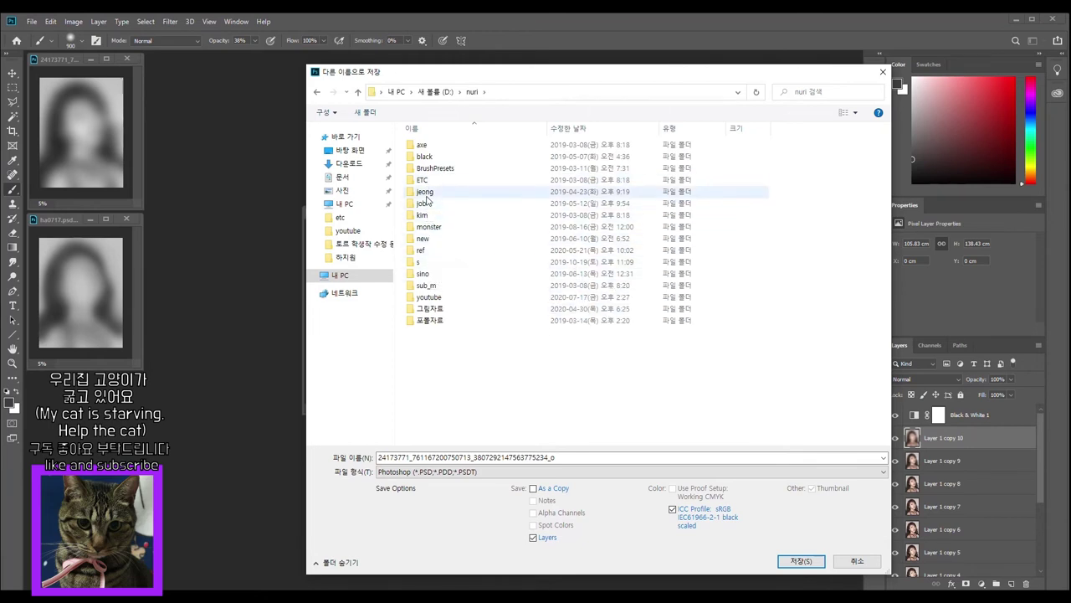
{"action": "double_click", "coordinate": [422, 204]}
{"action": "double_click", "coordinate": [488, 159]}
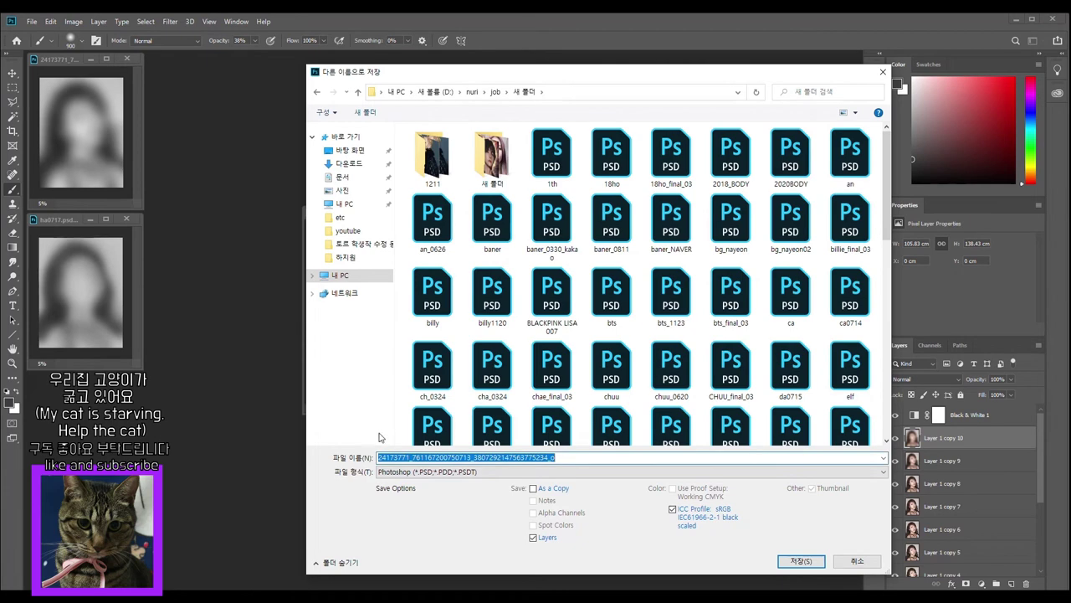
{"action": "type", "text": "ha"}
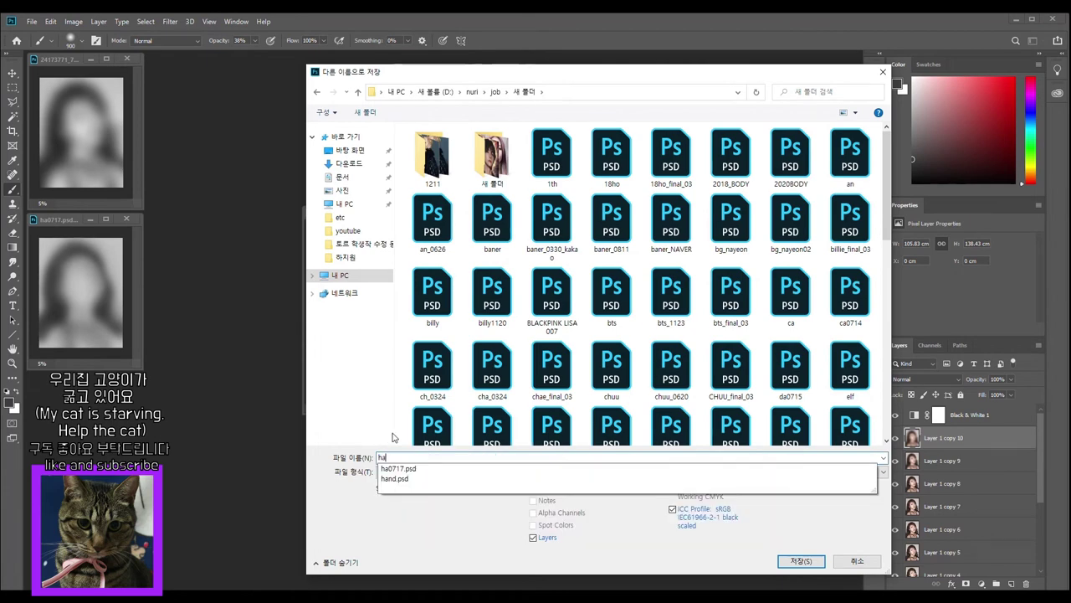
{"action": "left_click", "coordinate": [799, 561]}
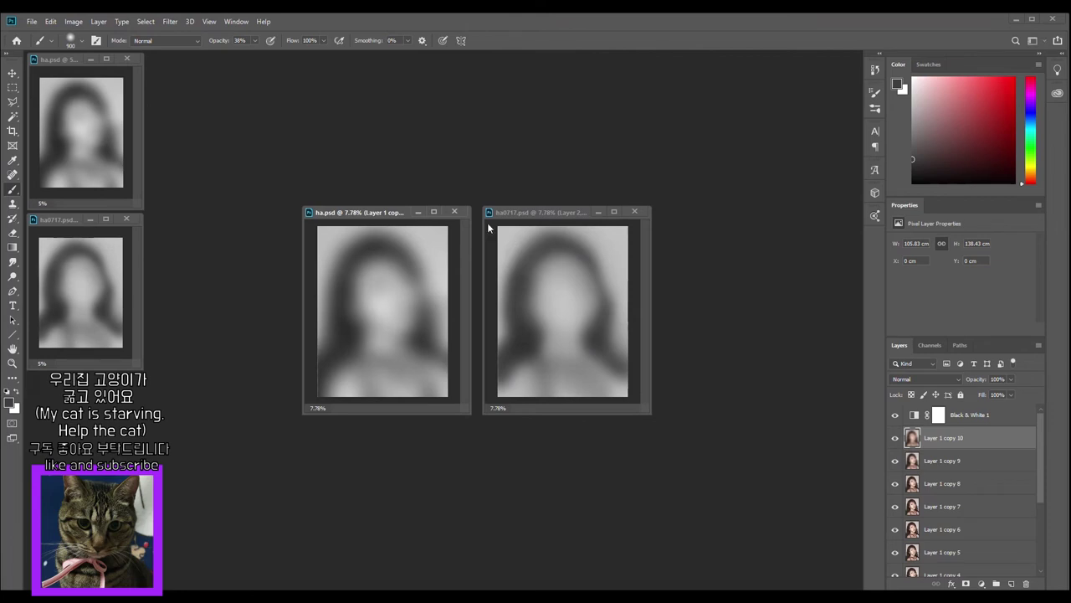
- Open an additional window for ha.psd, and reposition and shrink its existing 7.78% floating window
{"action": "left_click", "coordinate": [507, 216]}
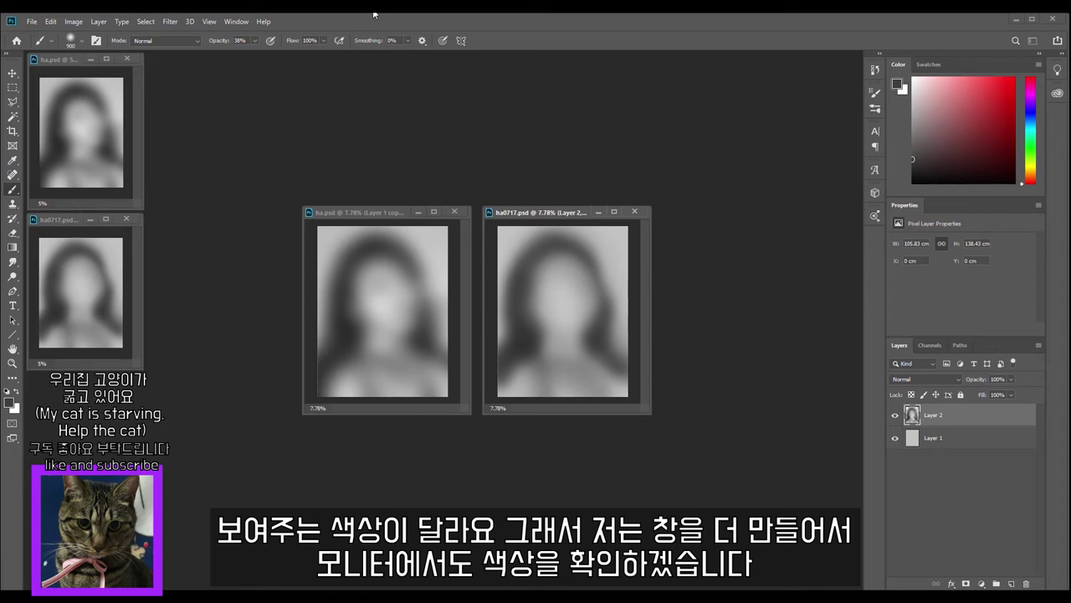
{"action": "left_click", "coordinate": [373, 211]}
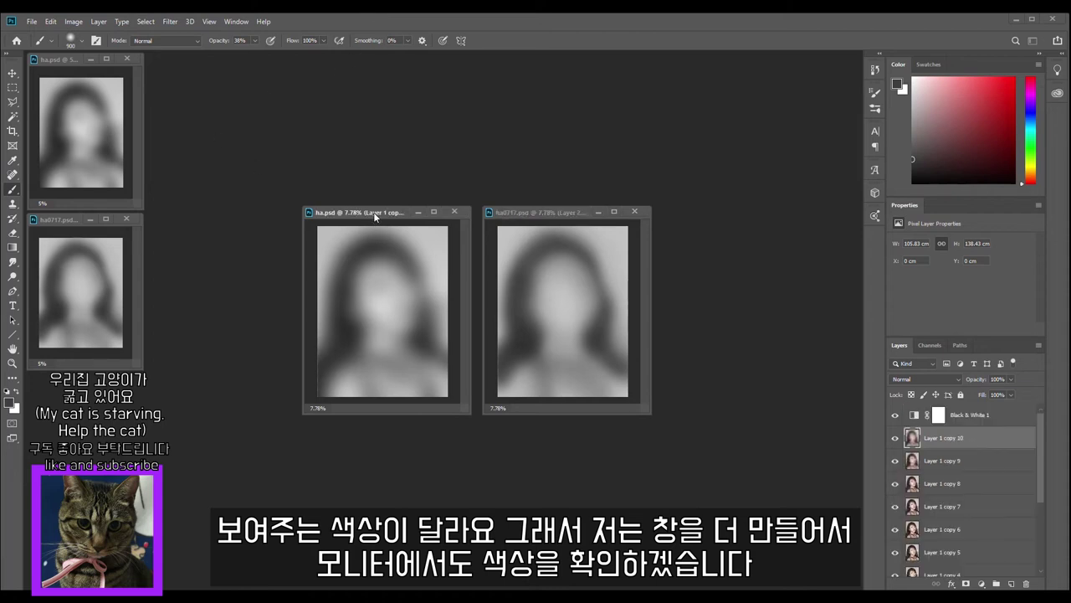
{"action": "left_click", "coordinate": [232, 23]}
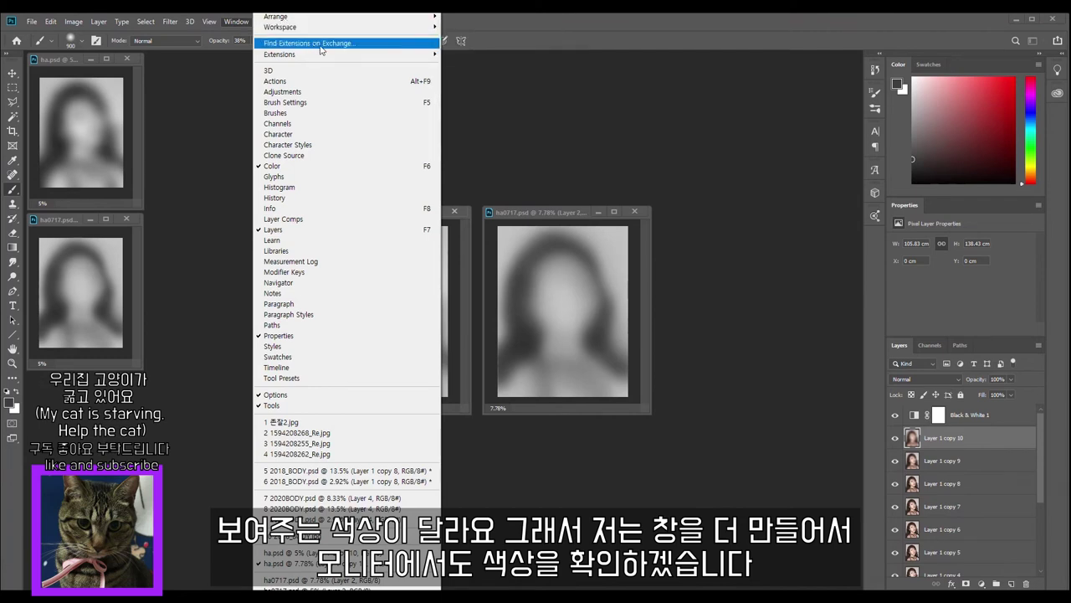
{"action": "mouse_move", "coordinate": [364, 31]}
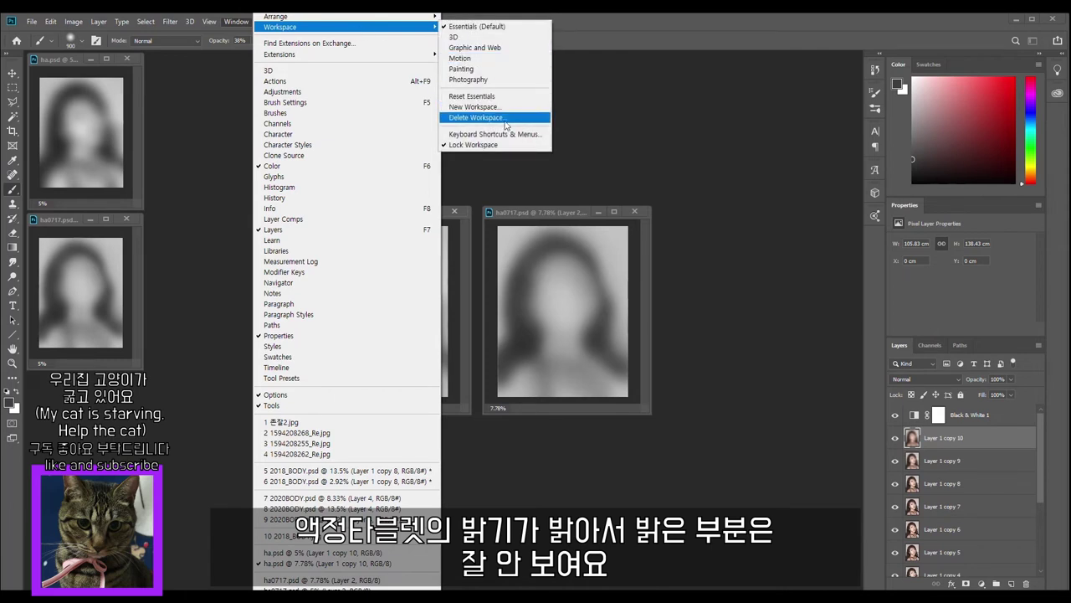
{"action": "mouse_move", "coordinate": [419, 16]}
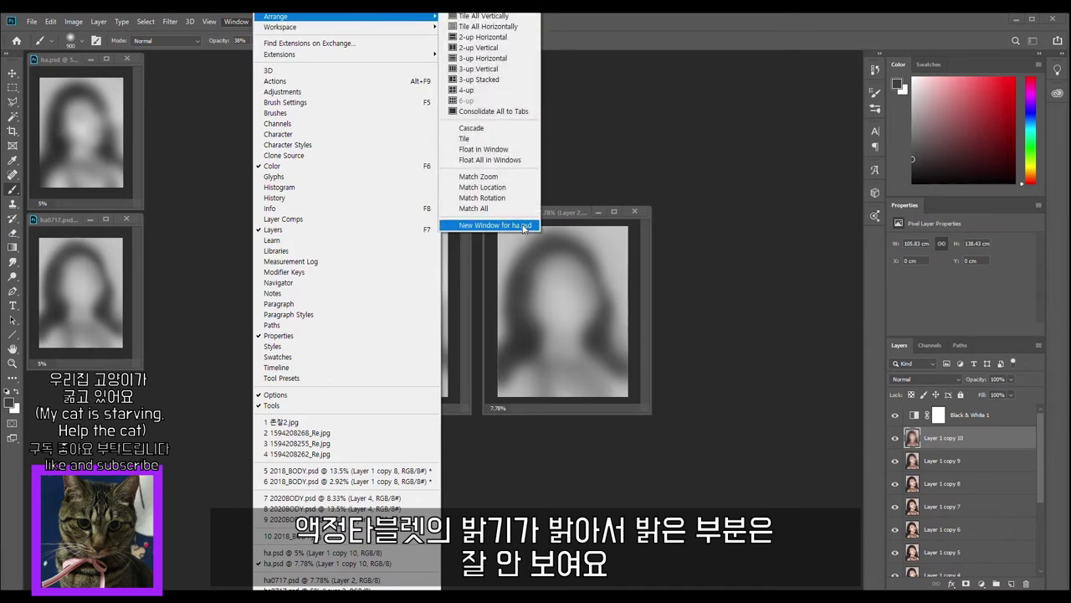
{"action": "left_click", "coordinate": [495, 225]}
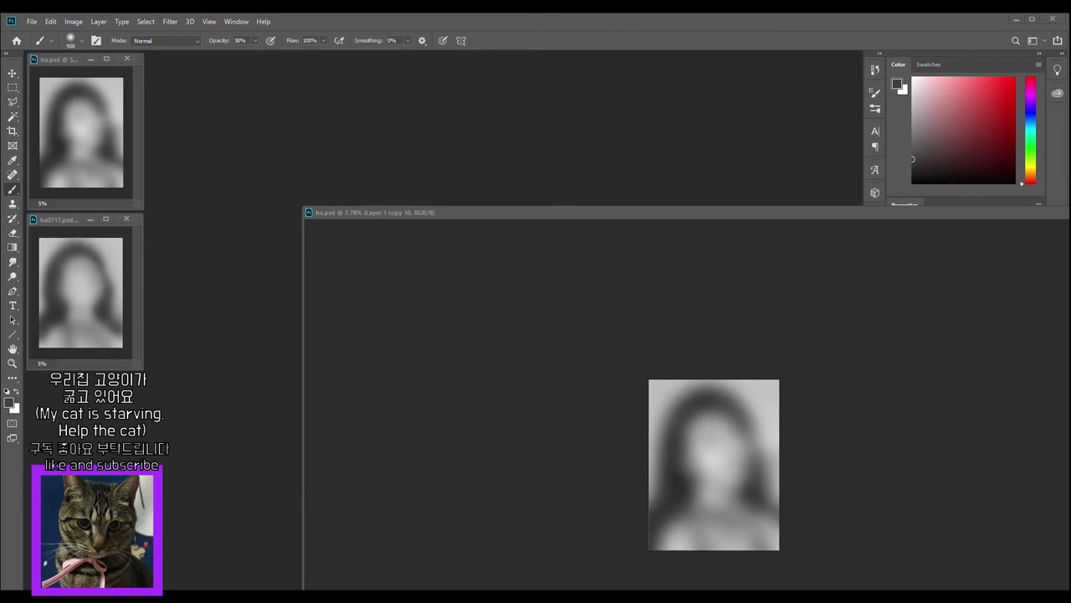
{"action": "left_click_drag", "start_coordinate": [507, 220], "coordinate": [224, 163]}
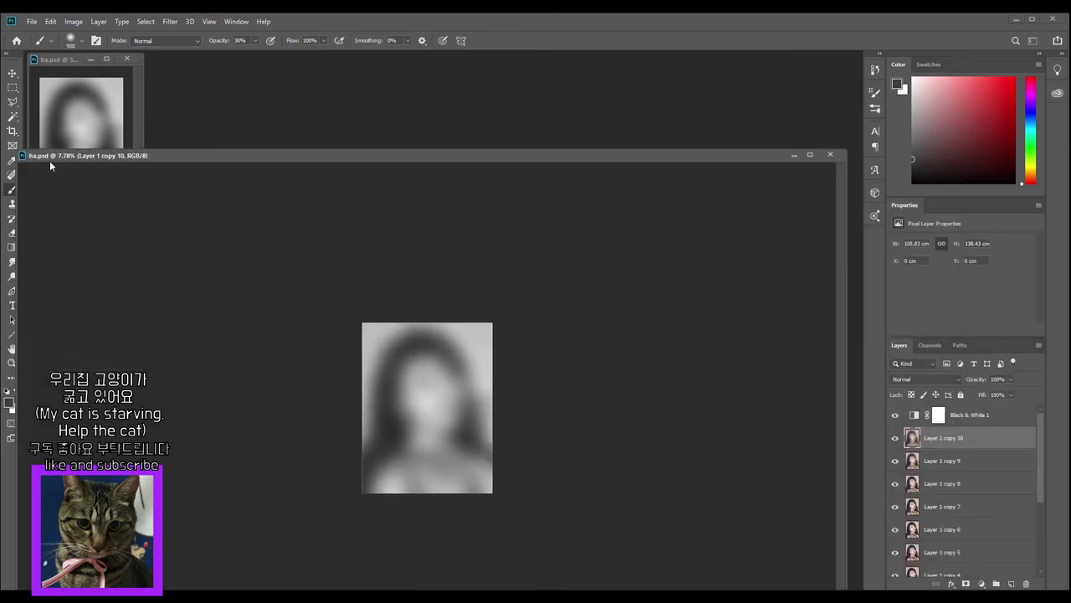
{"action": "left_click_drag", "start_coordinate": [65, 169], "coordinate": [235, 176]}
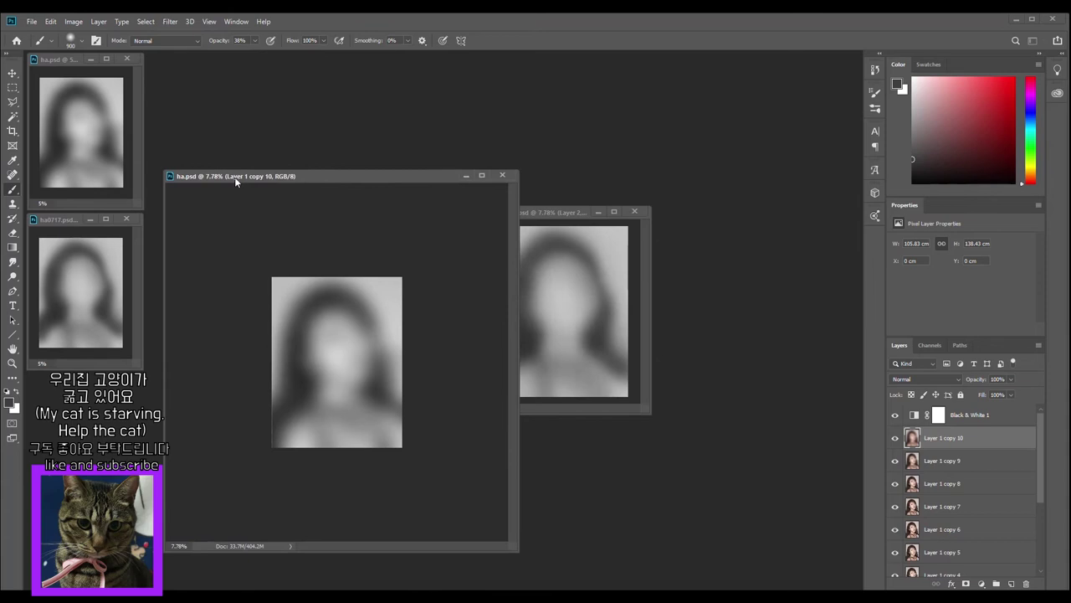
- Open an additional window for ha0717.psd and take its new tab out of the 7.78% floating window
{"action": "left_click", "coordinate": [551, 217]}
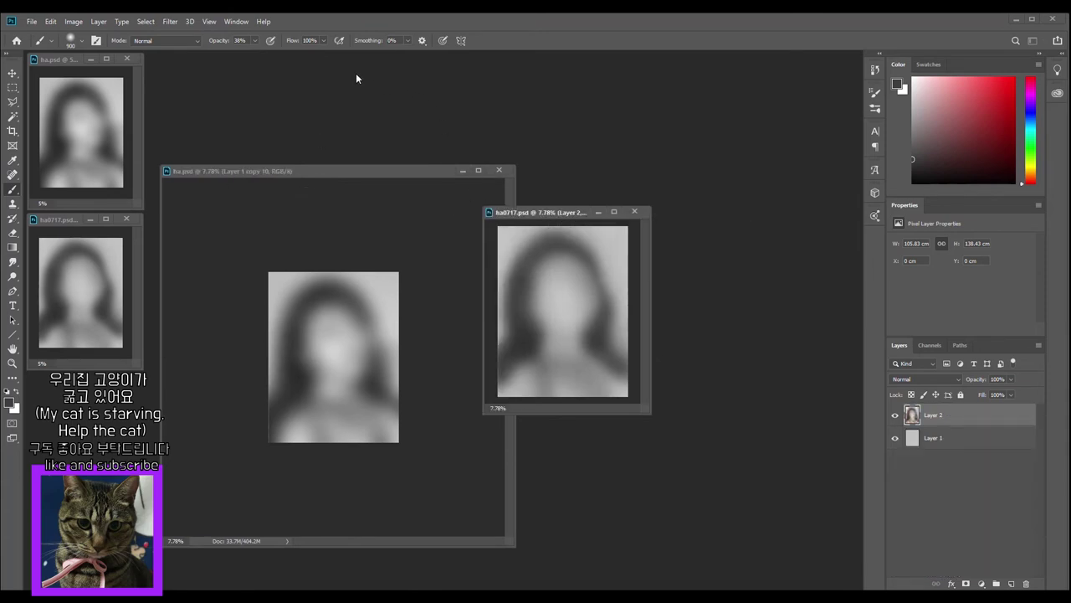
{"action": "left_click", "coordinate": [235, 22]}
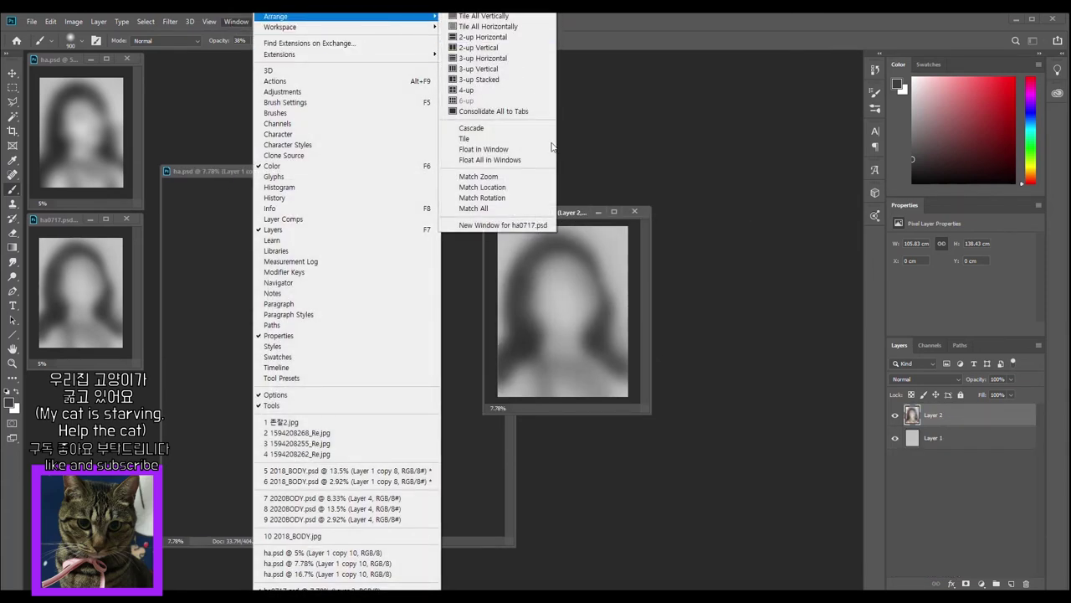
{"action": "left_click", "coordinate": [514, 226]}
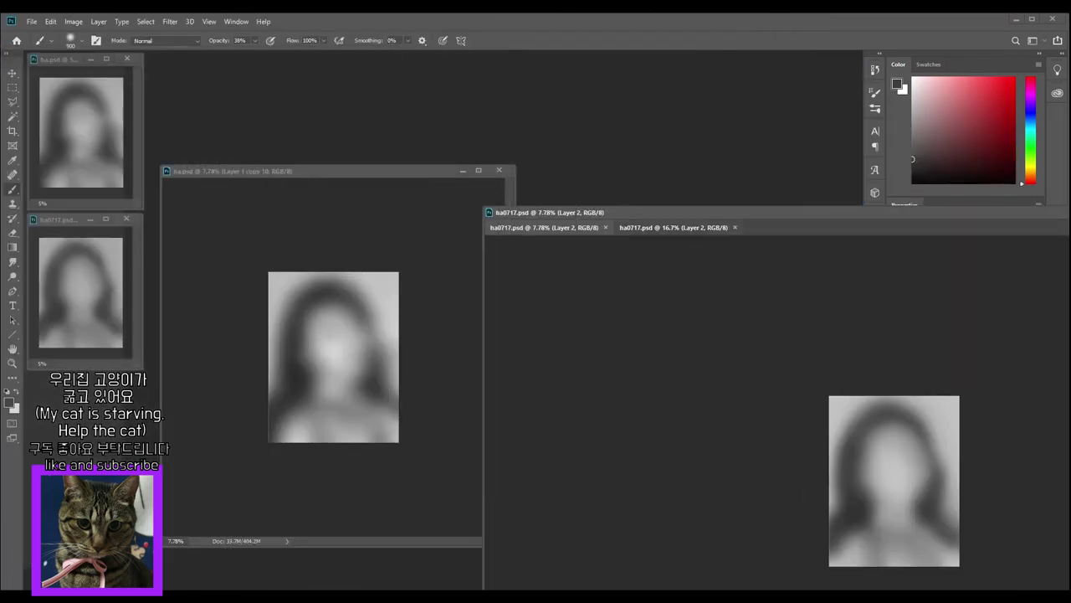
{"action": "key", "text": "ctrl+w"}
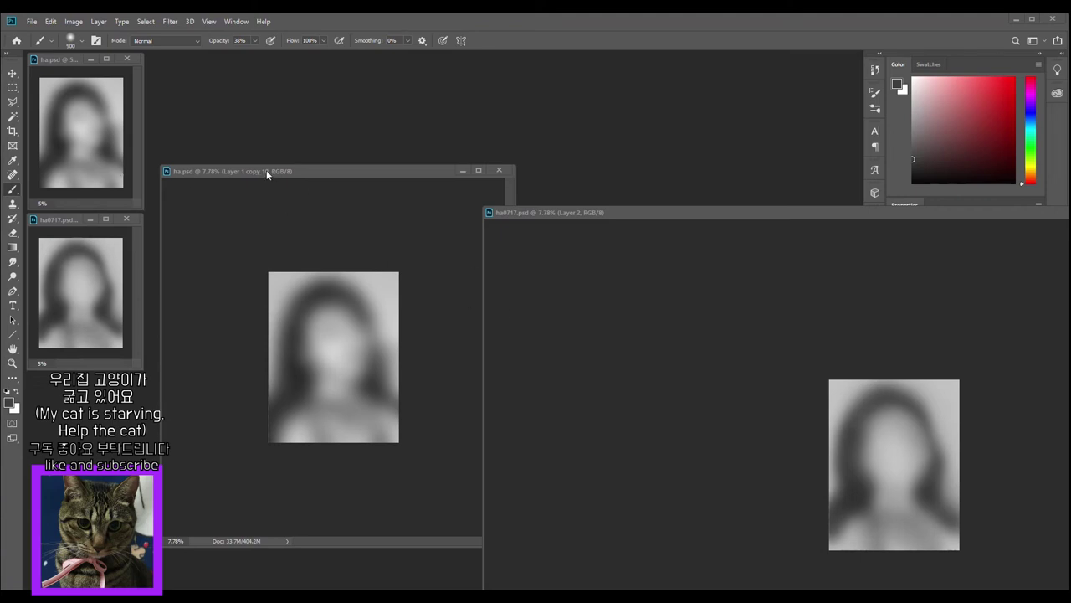
- Shrink the 7.78% windows of ha.psd and ha0717.psd around their images and arrange them side by side
{"action": "left_click_drag", "start_coordinate": [159, 163], "coordinate": [293, 200]}
{"action": "left_click_drag", "start_coordinate": [646, 213], "coordinate": [577, 192]}
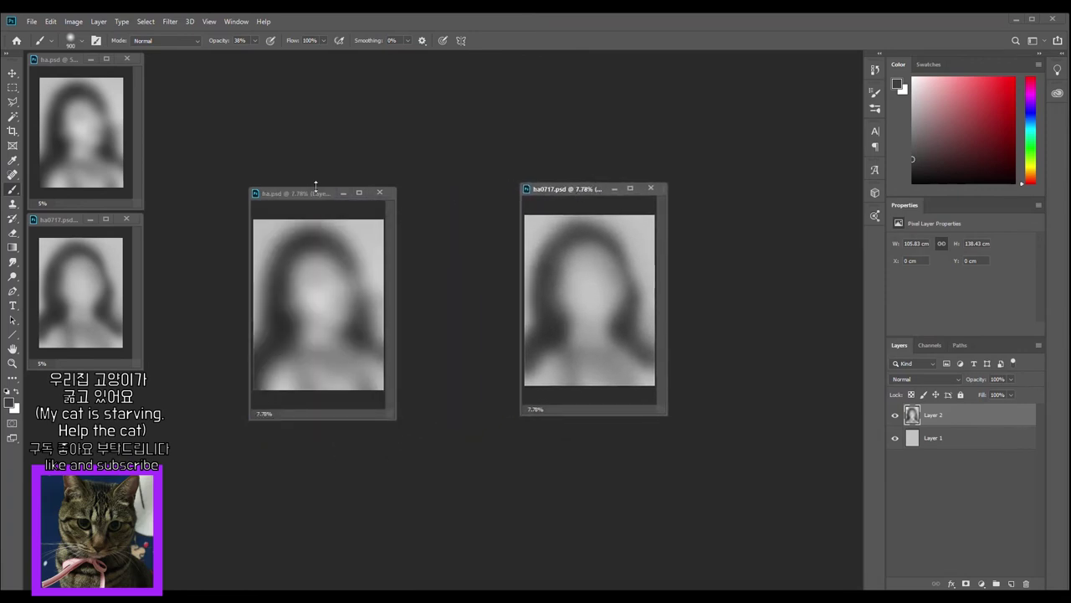
{"action": "left_click_drag", "start_coordinate": [310, 185], "coordinate": [310, 219]}
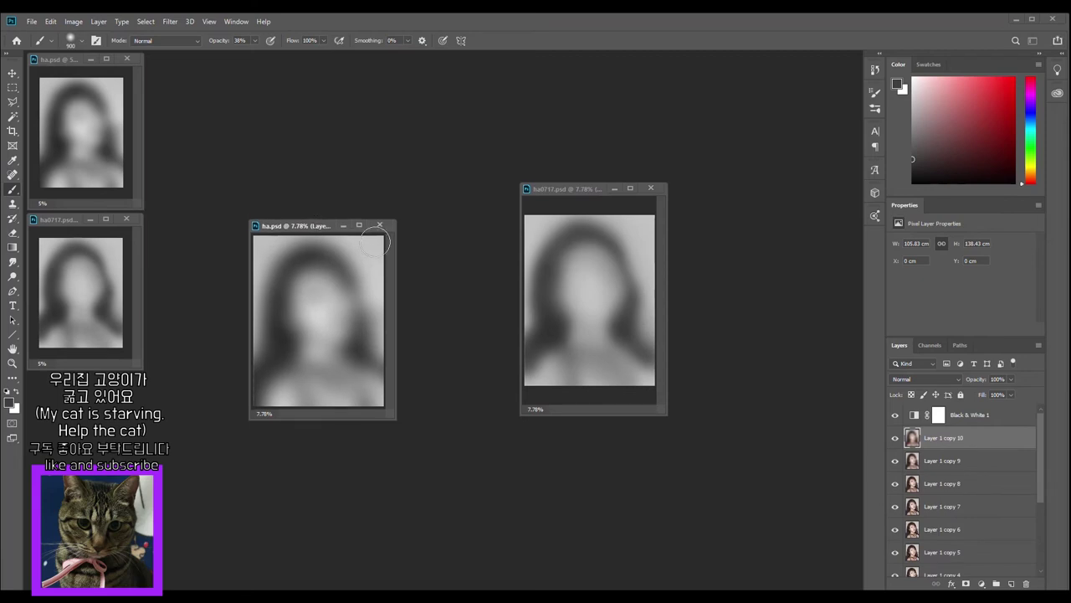
- Enlarge the 7.78% window of ha.psd, and reposition both 7.78% windows so the painting sits level beside the reference
{"action": "left_click_drag", "start_coordinate": [395, 222], "coordinate": [419, 206]}
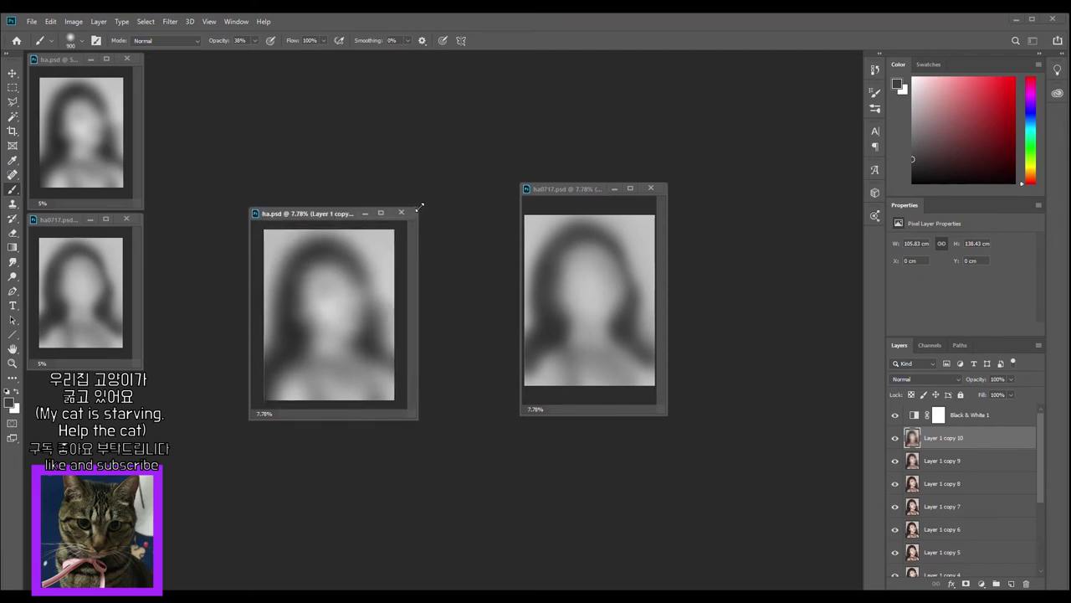
{"action": "left_click_drag", "start_coordinate": [309, 212], "coordinate": [355, 193]}
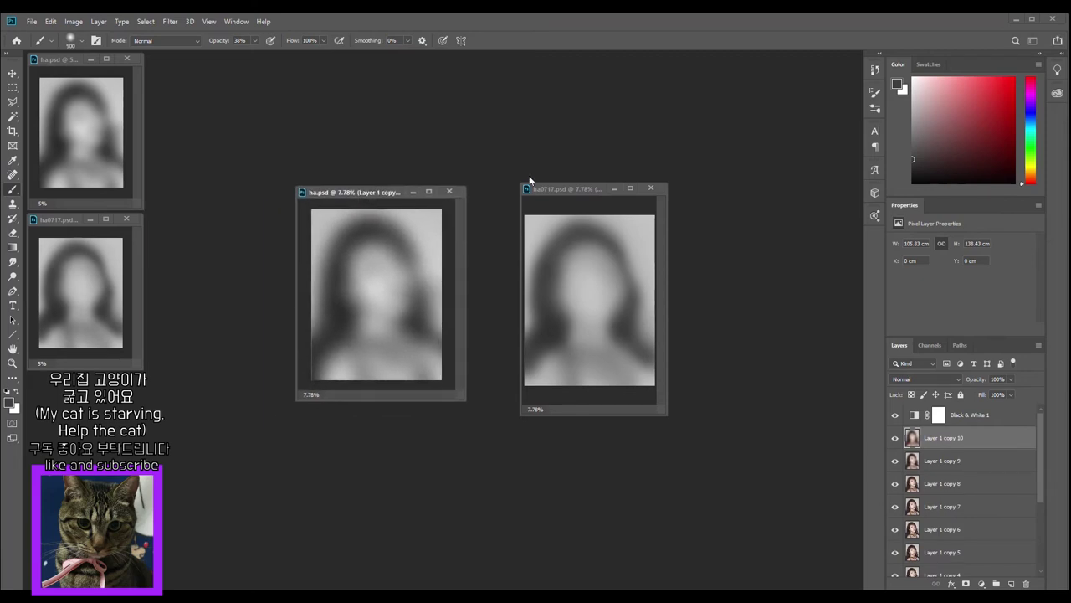
{"action": "mouse_move", "coordinate": [565, 189]}
{"action": "left_mouse_down"}
{"action": "mouse_move", "coordinate": [382, 202]}
{"action": "mouse_move", "coordinate": [386, 211]}
{"action": "mouse_move", "coordinate": [554, 218]}
{"action": "mouse_move", "coordinate": [549, 197]}
{"action": "left_mouse_up"}
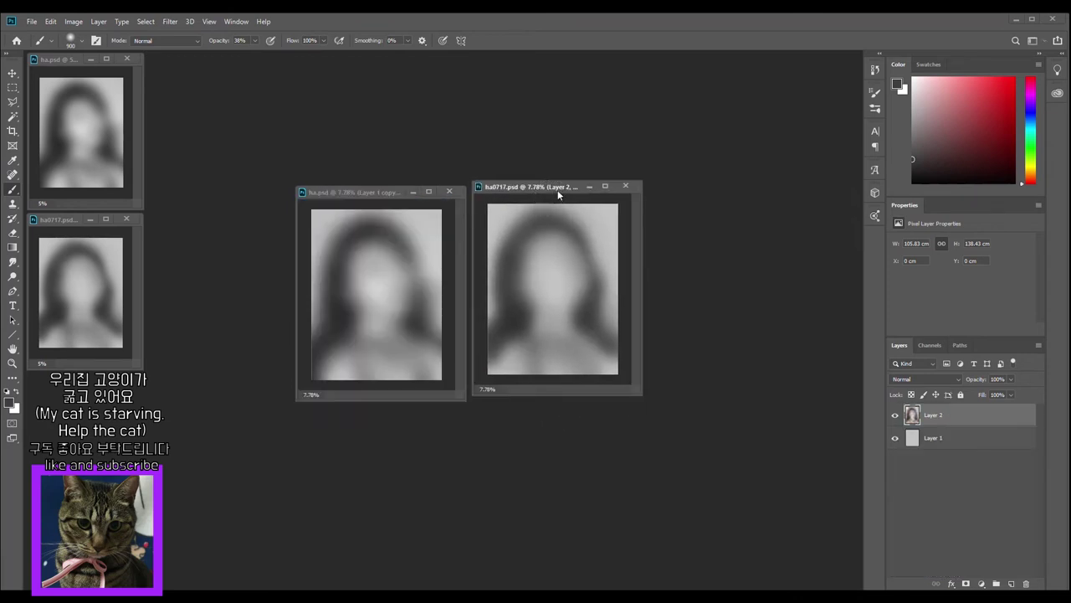
{"action": "left_click_drag", "start_coordinate": [561, 195], "coordinate": [560, 195]}
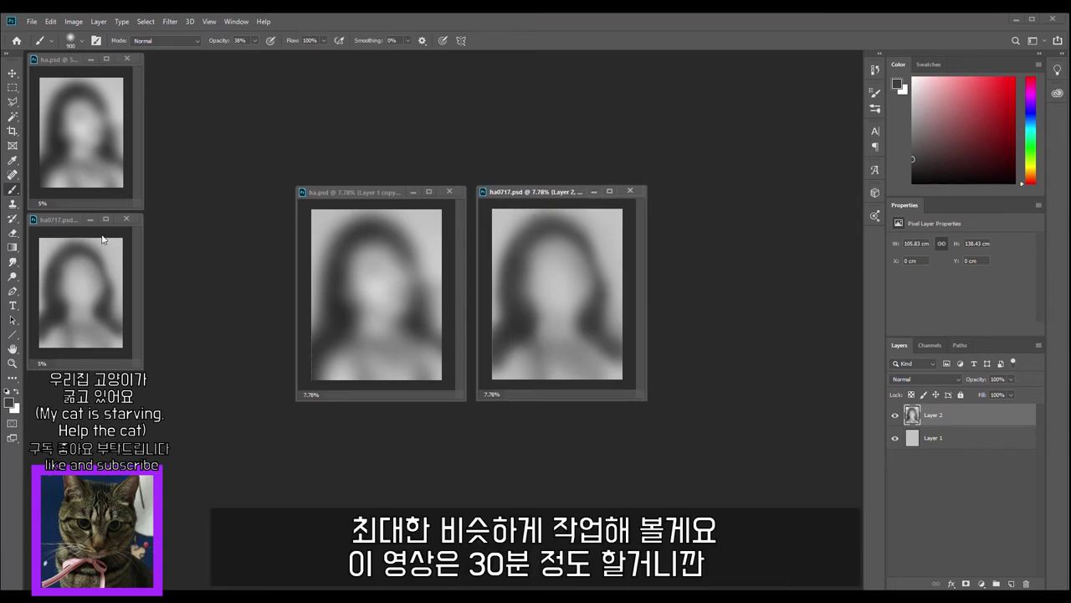
{"action": "key", "text": "ctrl+Tab"}
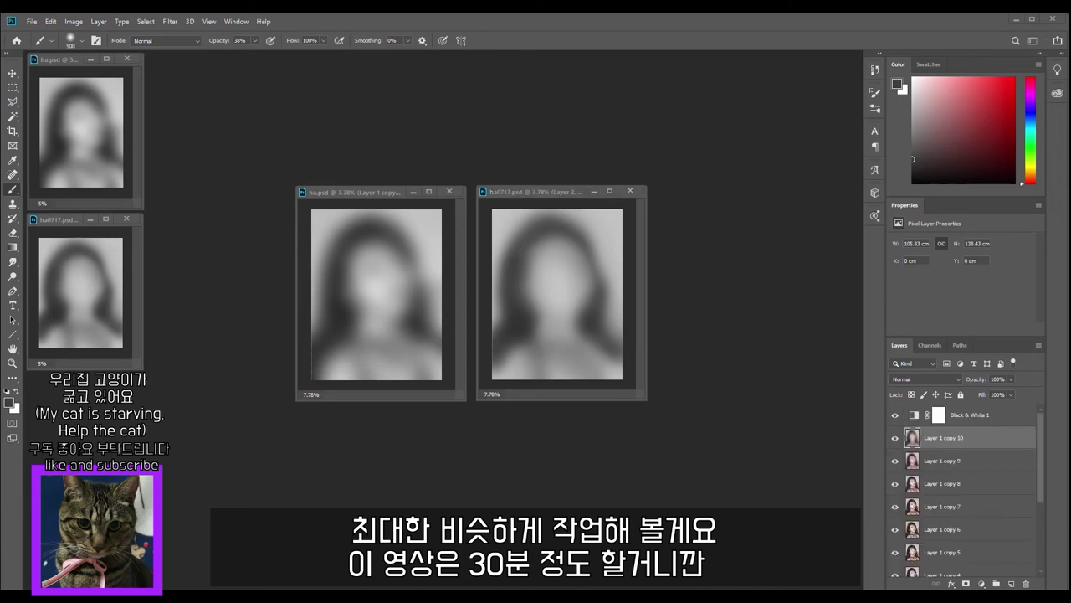
{"action": "key", "text": "ctrl+Tab"}
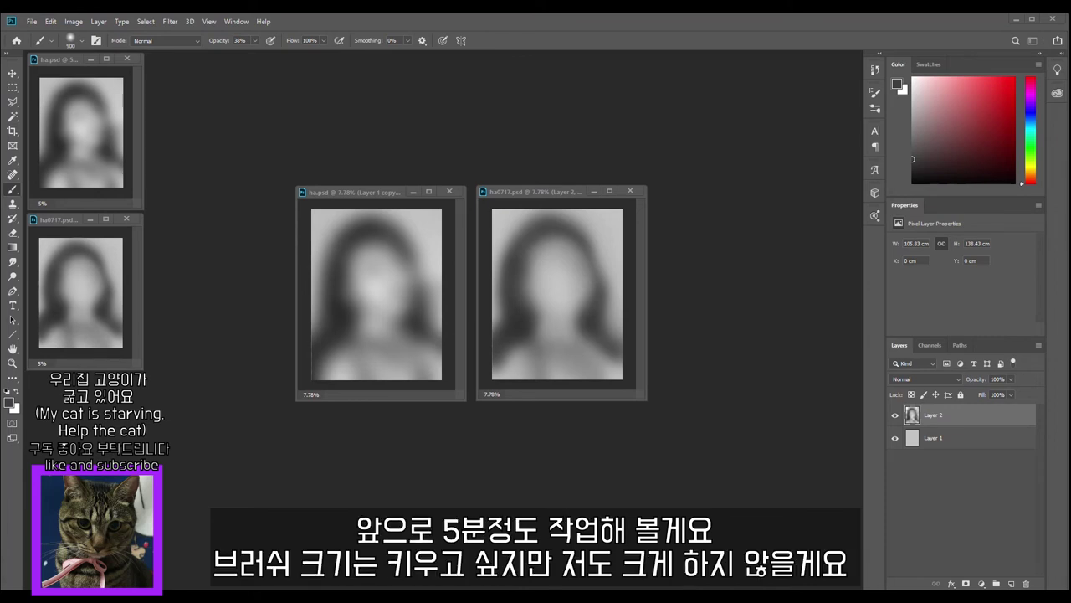
{"action": "left_click_drag", "start_coordinate": [544, 193], "coordinate": [543, 193]}
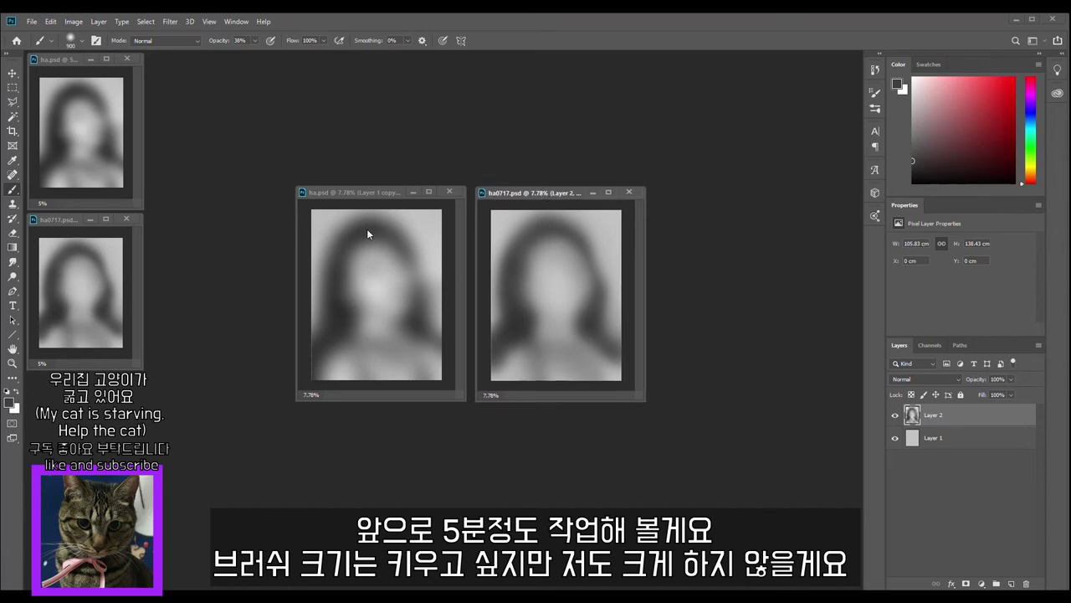
- Darken the crown of the painting's hair with sampled dark gray and soften its outer edge with sampled background gray
{"action": "mouse_move", "coordinate": [528, 232]}
{"action": "left_mouse_down"}
{"action": "mouse_move", "coordinate": [545, 234]}
{"action": "mouse_move", "coordinate": [540, 215]}
{"action": "mouse_move", "coordinate": [551, 209]}
{"action": "mouse_move", "coordinate": [549, 228]}
{"action": "mouse_move", "coordinate": [564, 235]}
{"action": "mouse_move", "coordinate": [527, 231]}
{"action": "mouse_move", "coordinate": [537, 231]}
{"action": "left_mouse_up"}
{"action": "mouse_move", "coordinate": [520, 236]}
{"action": "left_mouse_down"}
{"action": "mouse_move", "coordinate": [554, 233]}
{"action": "mouse_move", "coordinate": [575, 208]}
{"action": "mouse_move", "coordinate": [519, 218]}
{"action": "mouse_move", "coordinate": [583, 204]}
{"action": "left_mouse_up"}
{"action": "key", "text": "alt"}
{"action": "left_click", "coordinate": [586, 214], "text": "alt"}
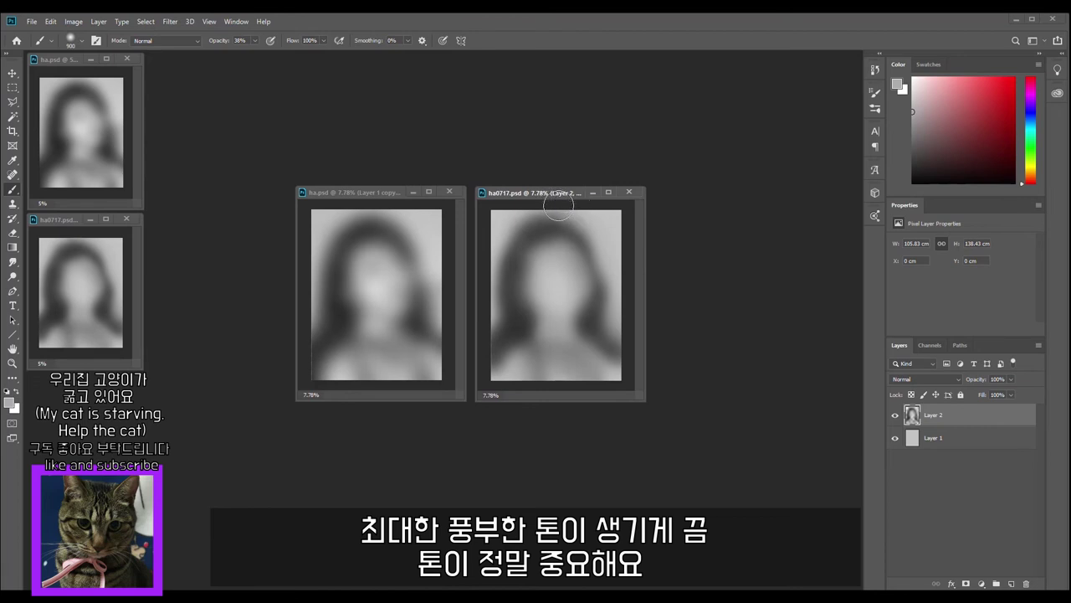
{"action": "left_click", "coordinate": [521, 299], "text": "alt"}
{"action": "mouse_move", "coordinate": [554, 227]}
{"action": "left_mouse_down"}
{"action": "mouse_move", "coordinate": [552, 243]}
{"action": "mouse_move", "coordinate": [551, 231]}
{"action": "mouse_move", "coordinate": [569, 228]}
{"action": "left_mouse_up"}
- Refine the painting's hairline with tones sampled from its forehead edge, dark crown and the reference's upper forehead
{"action": "left_click", "coordinate": [558, 241], "text": "alt"}
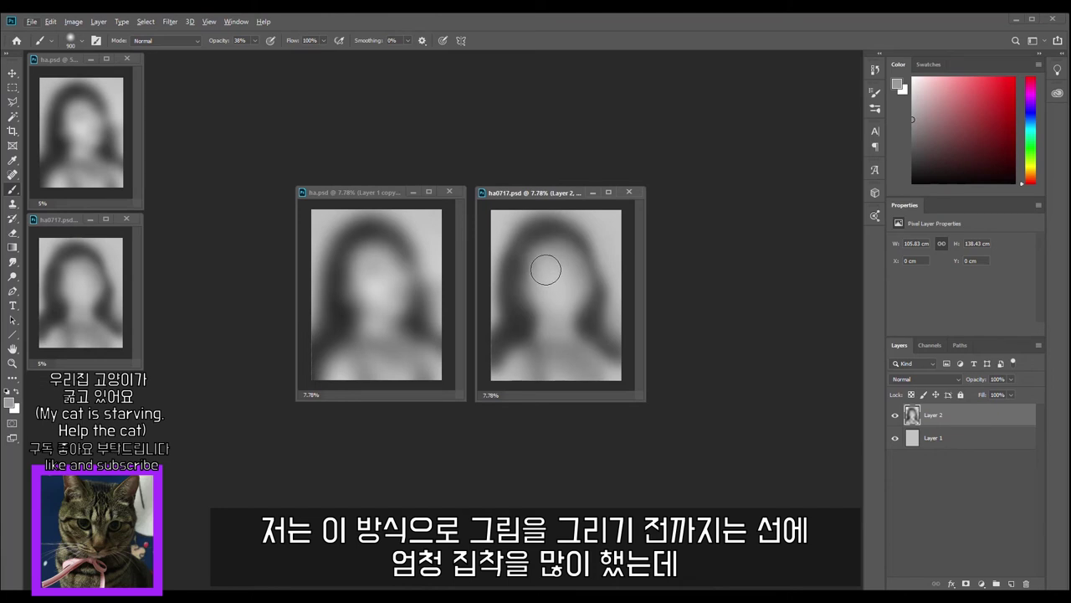
{"action": "key", "text": "alt"}
{"action": "left_click", "coordinate": [549, 225], "text": "alt"}
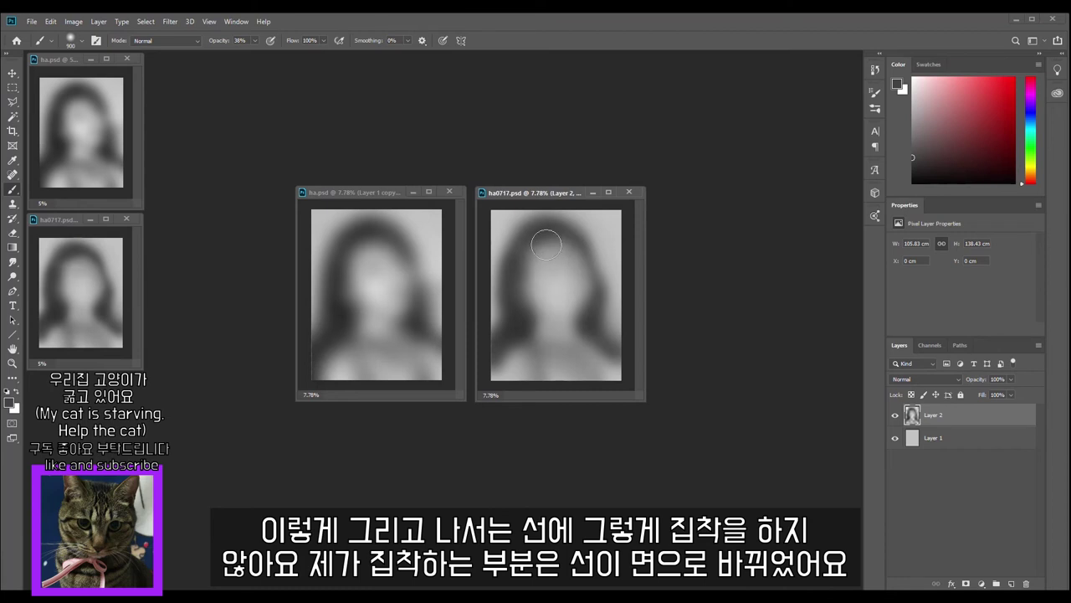
{"action": "left_click", "coordinate": [367, 258], "text": "alt"}
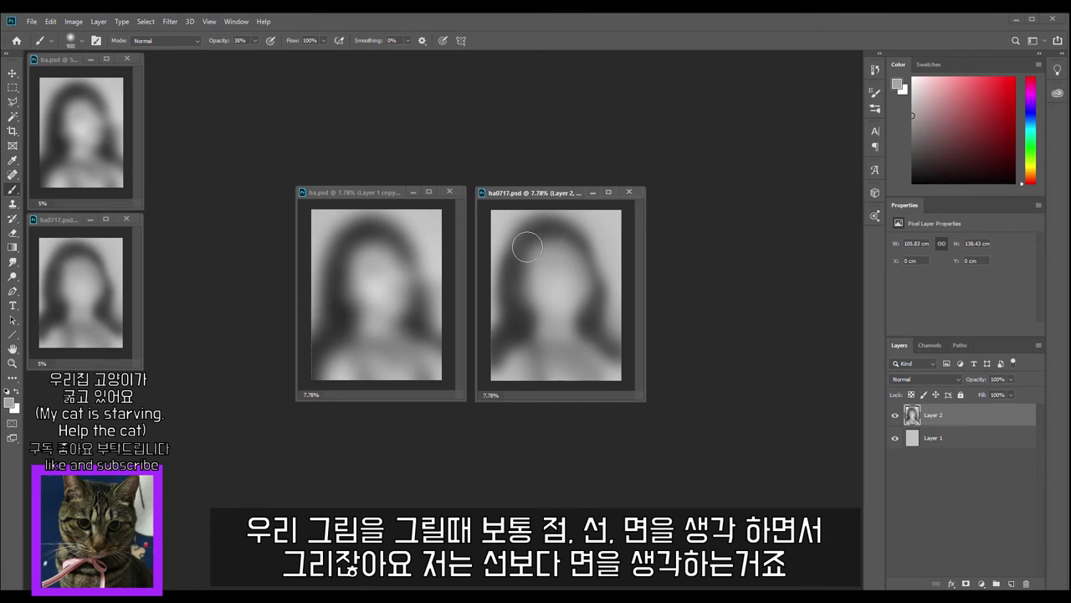
- Deepen the hair on both sides of the jaw and neck with sampled dark gray, undoing the light stroke on the jaw
{"action": "left_click", "coordinate": [516, 330], "text": "alt"}
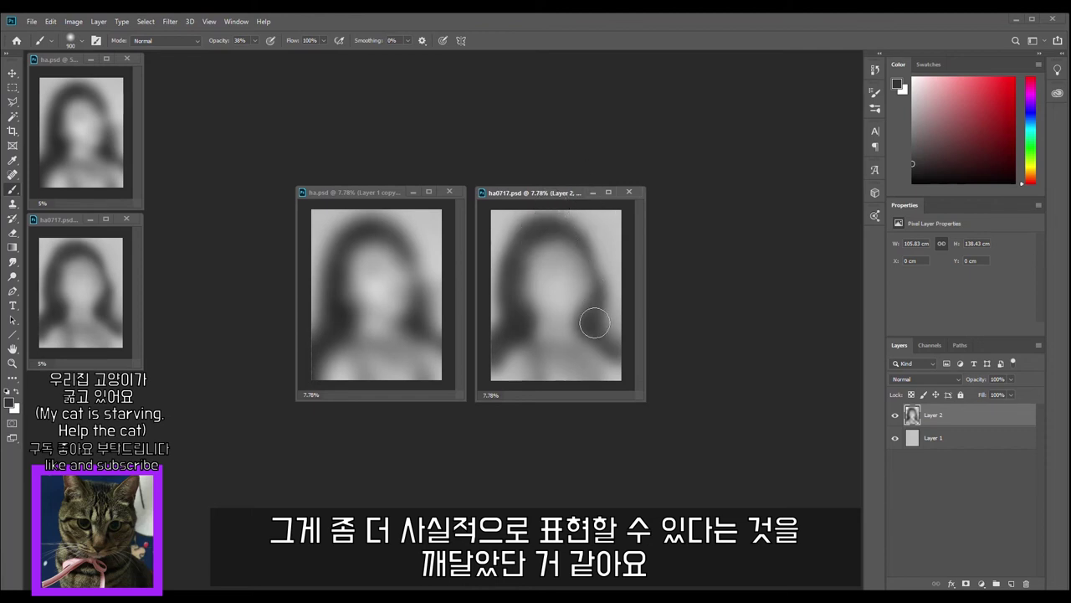
{"action": "mouse_move", "coordinate": [593, 318]}
{"action": "left_mouse_down"}
{"action": "mouse_move", "coordinate": [590, 336]}
{"action": "mouse_move", "coordinate": [595, 321]}
{"action": "left_mouse_up"}
{"action": "left_click", "coordinate": [569, 293], "text": "alt"}
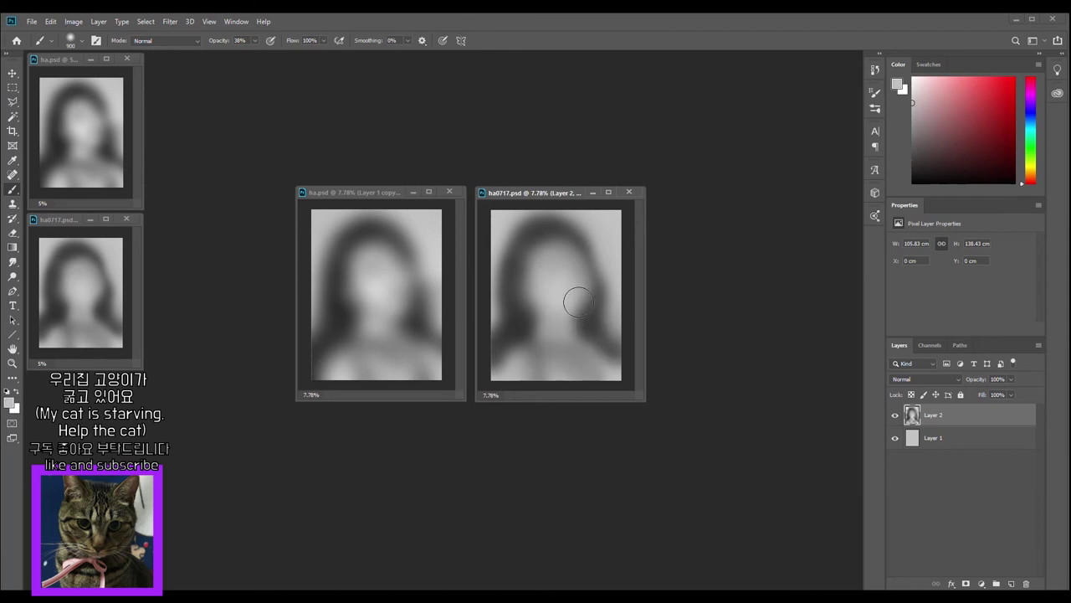
{"action": "left_click_drag", "start_coordinate": [565, 304], "coordinate": [579, 303]}
{"action": "key", "text": "ctrl+z"}
{"action": "left_click", "coordinate": [525, 306], "text": "alt"}
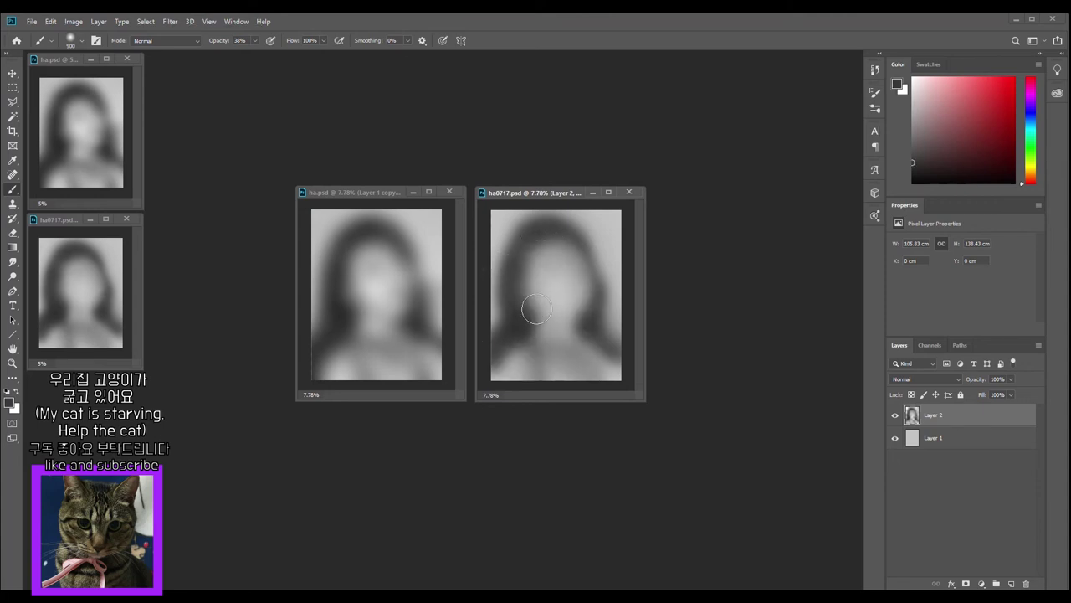
{"action": "left_click_drag", "start_coordinate": [521, 294], "coordinate": [566, 329]}
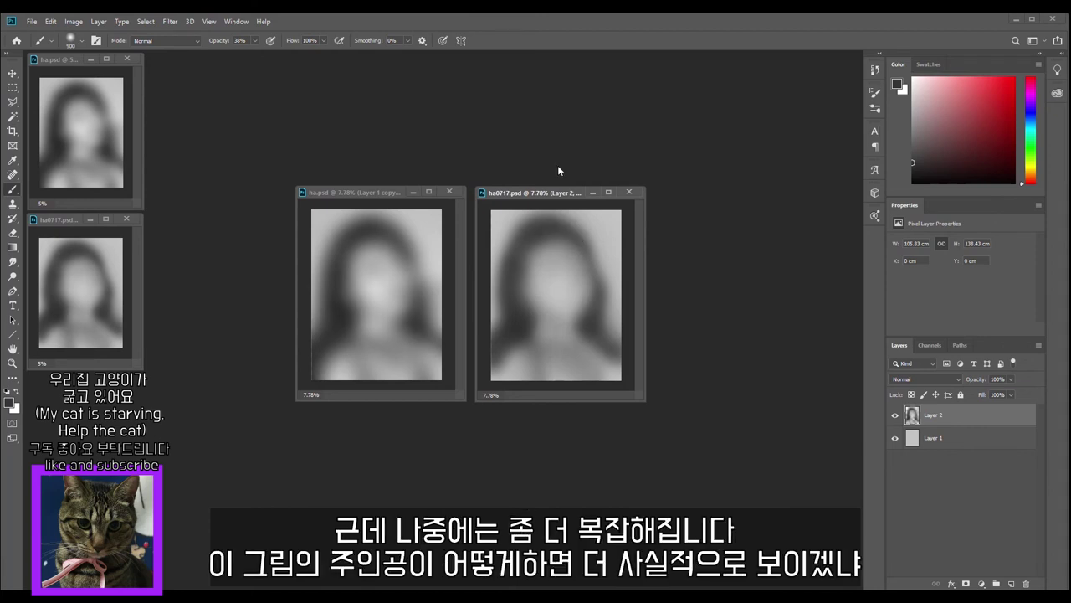
- Brighten the face with light gray sampled from the forehead, and strengthen the crown with dark gray from the lower hair
{"action": "left_click", "coordinate": [550, 260], "text": "alt"}
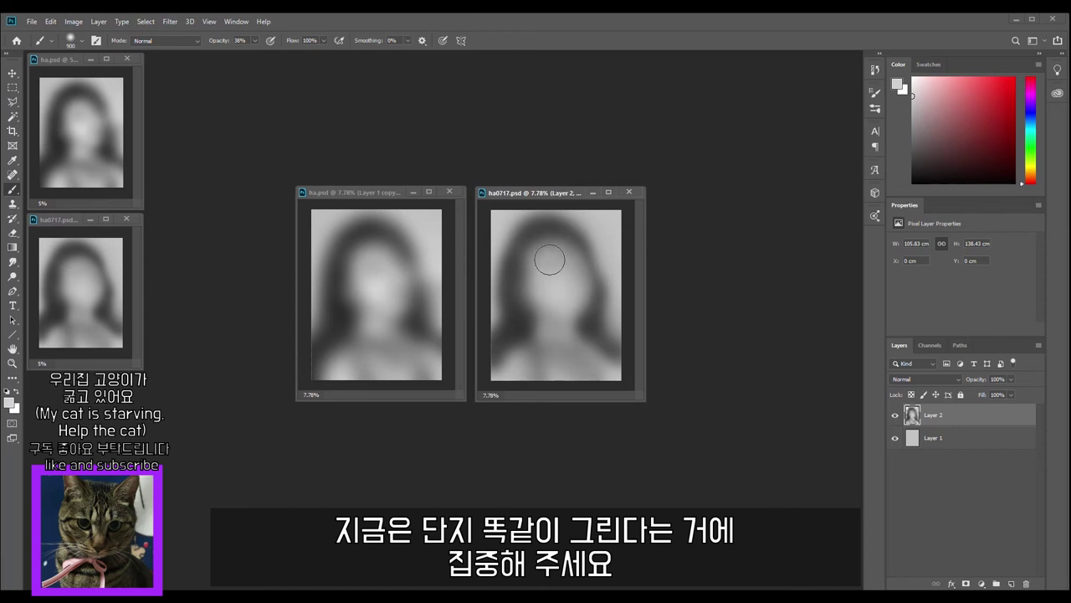
{"action": "mouse_move", "coordinate": [540, 285]}
{"action": "left_mouse_down"}
{"action": "mouse_move", "coordinate": [555, 254]}
{"action": "mouse_move", "coordinate": [567, 262]}
{"action": "left_mouse_up"}
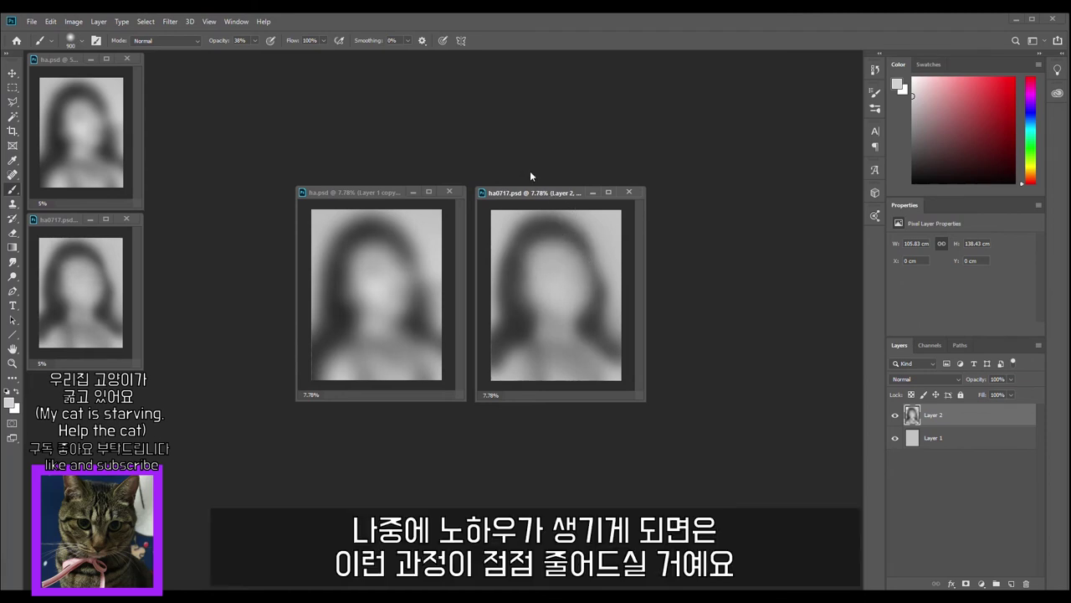
{"action": "left_click", "coordinate": [516, 338], "text": "alt"}
{"action": "left_click_drag", "start_coordinate": [539, 230], "coordinate": [545, 226]}
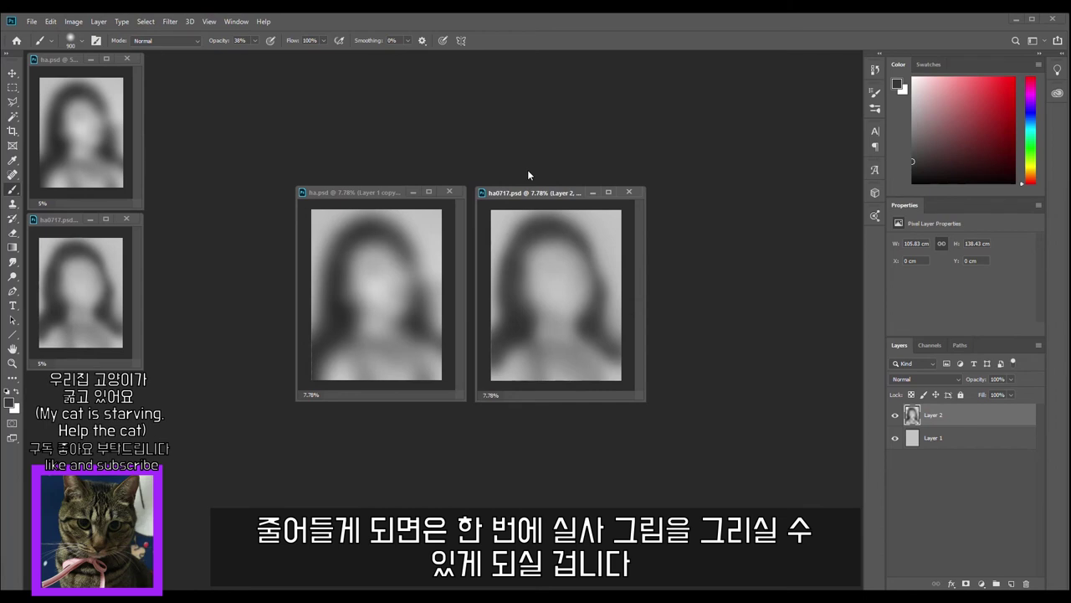
{"action": "key", "text": "alt"}
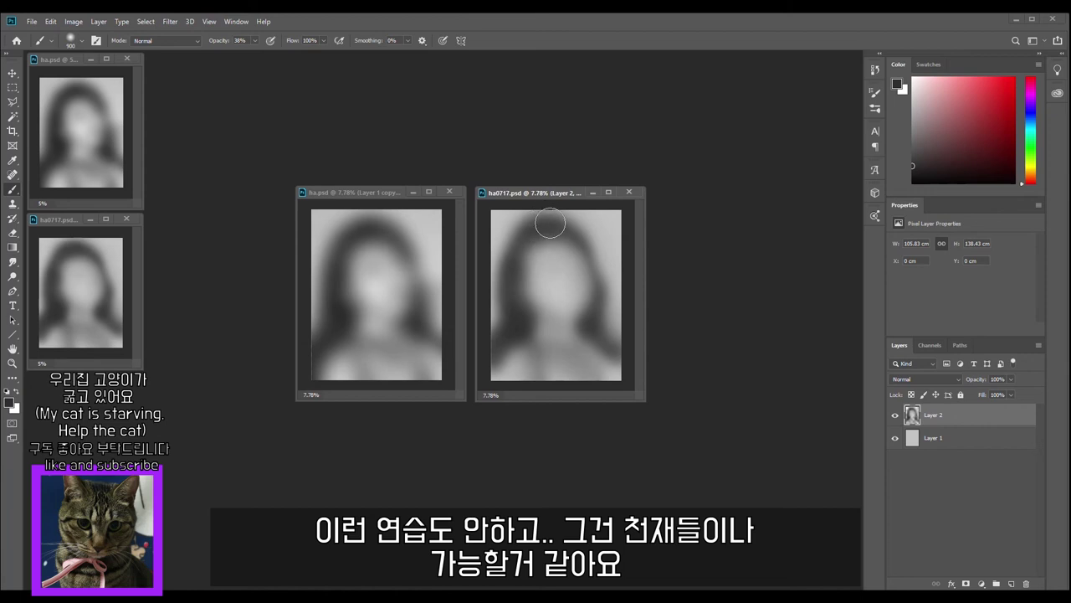
- Reshape the outer edge of the right-hand hair with light background gray and tones sampled along that edge
{"action": "left_click", "coordinate": [517, 241], "text": "alt"}
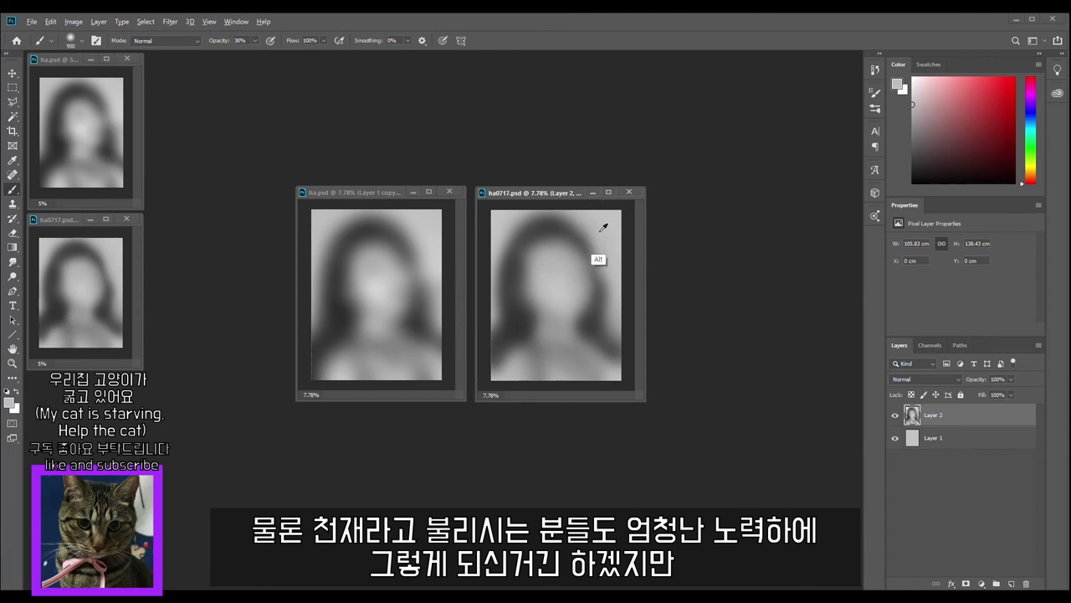
{"action": "mouse_move", "coordinate": [608, 226]}
{"action": "left_mouse_down"}
{"action": "mouse_move", "coordinate": [598, 210]}
{"action": "mouse_move", "coordinate": [626, 224]}
{"action": "mouse_move", "coordinate": [608, 219]}
{"action": "mouse_move", "coordinate": [624, 287]}
{"action": "mouse_move", "coordinate": [607, 291]}
{"action": "left_mouse_up"}
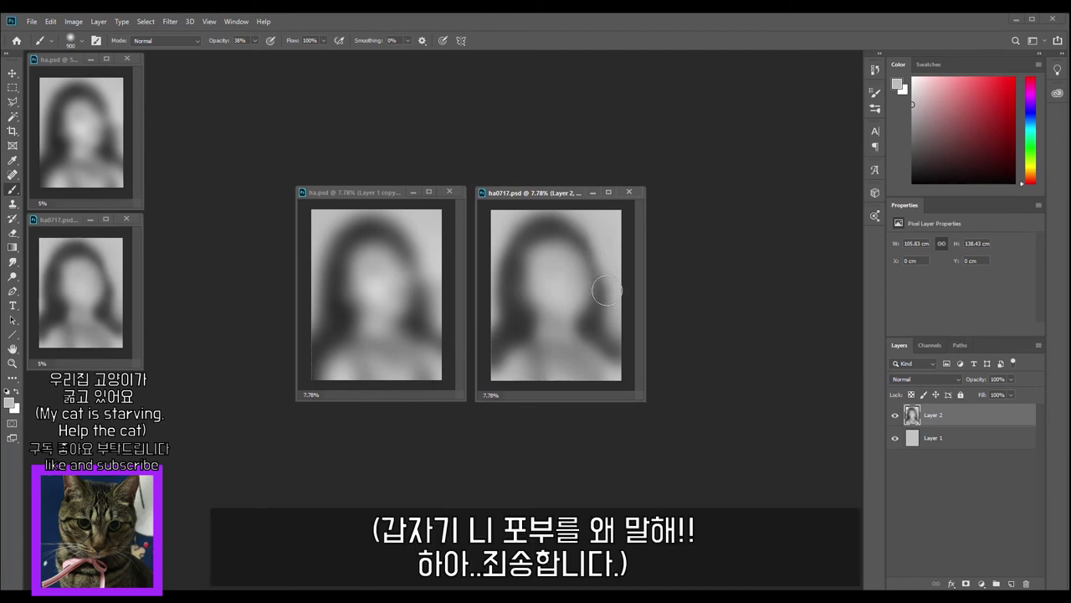
{"action": "left_click", "coordinate": [512, 344], "text": "alt"}
{"action": "left_click", "coordinate": [610, 282], "text": "alt"}
{"action": "mouse_move", "coordinate": [612, 274]}
{"action": "left_mouse_down"}
{"action": "mouse_move", "coordinate": [624, 344]}
{"action": "mouse_move", "coordinate": [605, 327]}
{"action": "mouse_move", "coordinate": [569, 364]}
{"action": "mouse_move", "coordinate": [597, 348]}
{"action": "mouse_move", "coordinate": [606, 364]}
{"action": "mouse_move", "coordinate": [592, 360]}
{"action": "mouse_move", "coordinate": [607, 364]}
{"action": "mouse_move", "coordinate": [600, 318]}
{"action": "left_mouse_up"}
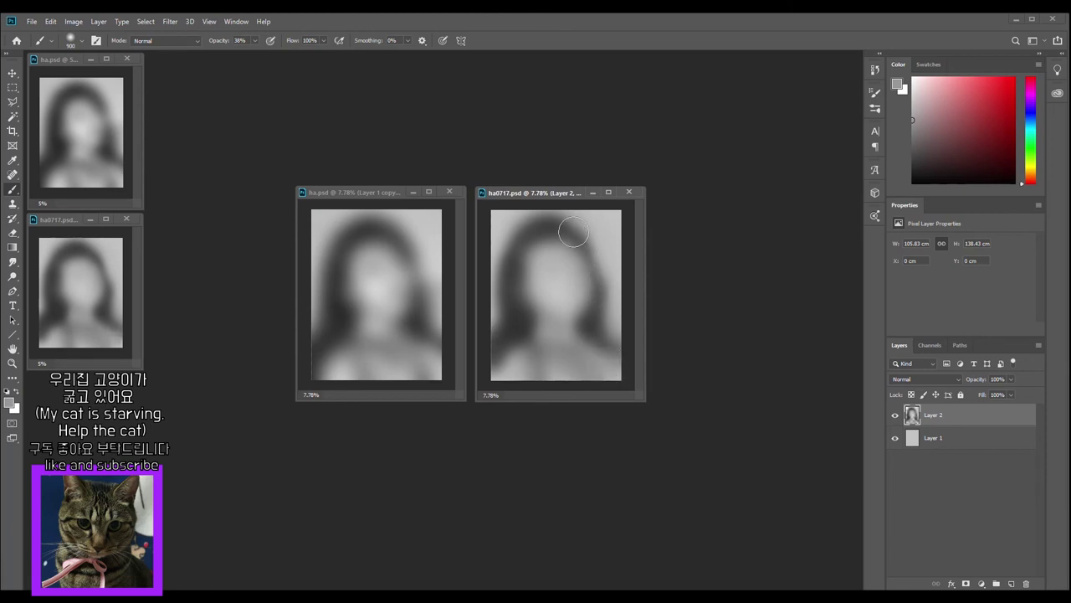
- Rework the hair bordering the forehead and cheek using dark gray sampled at the top of the head
{"action": "left_click", "coordinate": [551, 243], "text": "alt"}
{"action": "key", "text": "ctrl"}
{"action": "key", "text": "ctrl"}
{"action": "key", "text": "ctrl"}
{"action": "key", "text": "ctrl"}
{"action": "key", "text": "ctrl"}
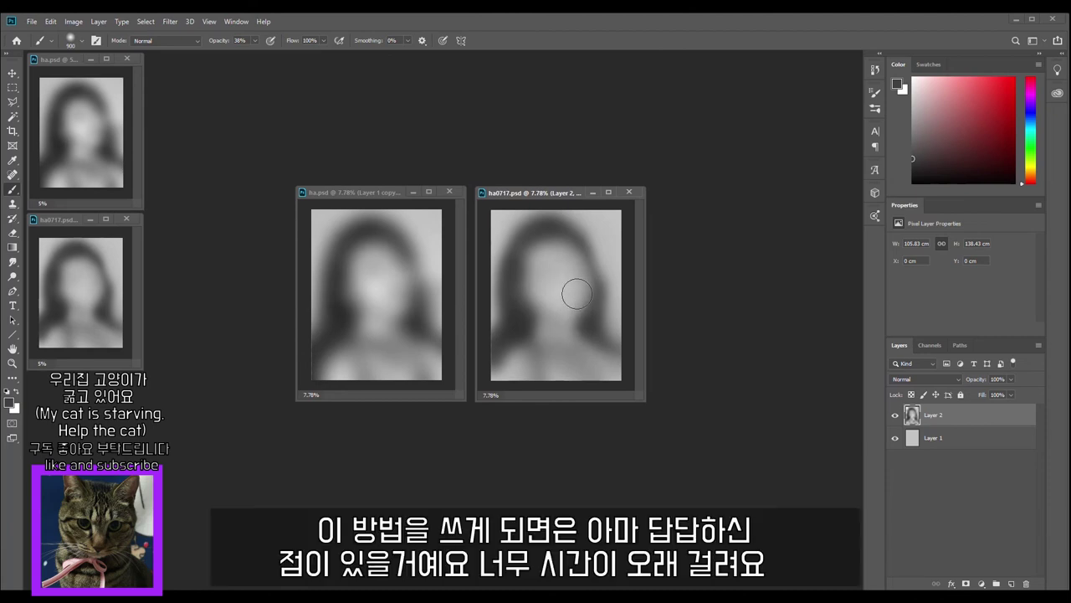
- Blend sampled light grays into the background and face, and touch up the hair with dark gray from beside the neck
{"action": "left_click", "coordinate": [494, 235], "text": "alt"}
{"action": "left_click", "coordinate": [432, 219], "text": "alt"}
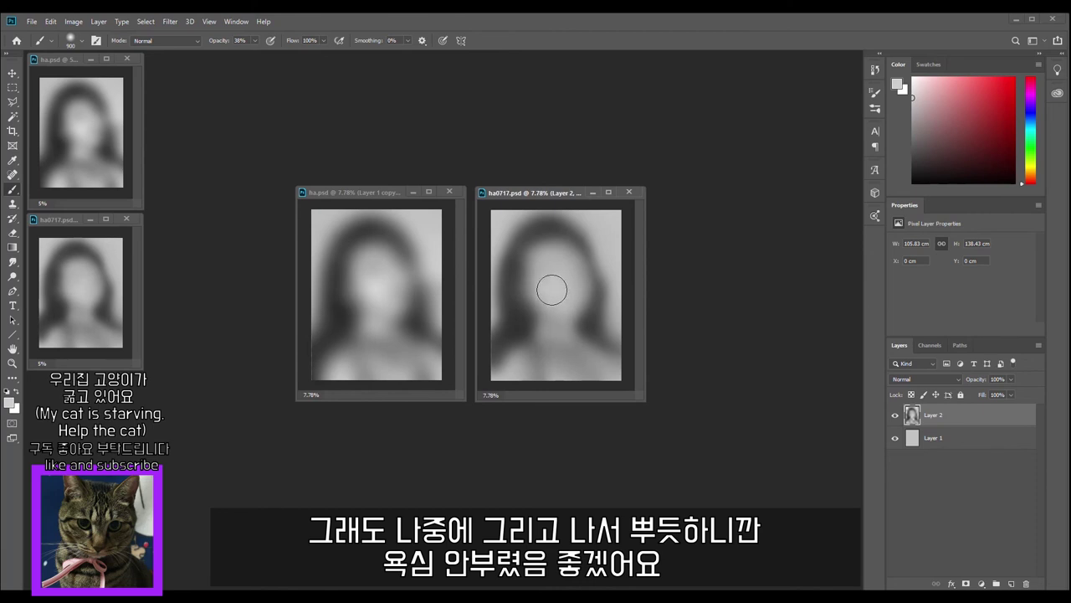
{"action": "key", "text": "alt"}
{"action": "left_click", "coordinate": [522, 313], "text": "alt"}
{"action": "key", "text": "ctrl"}
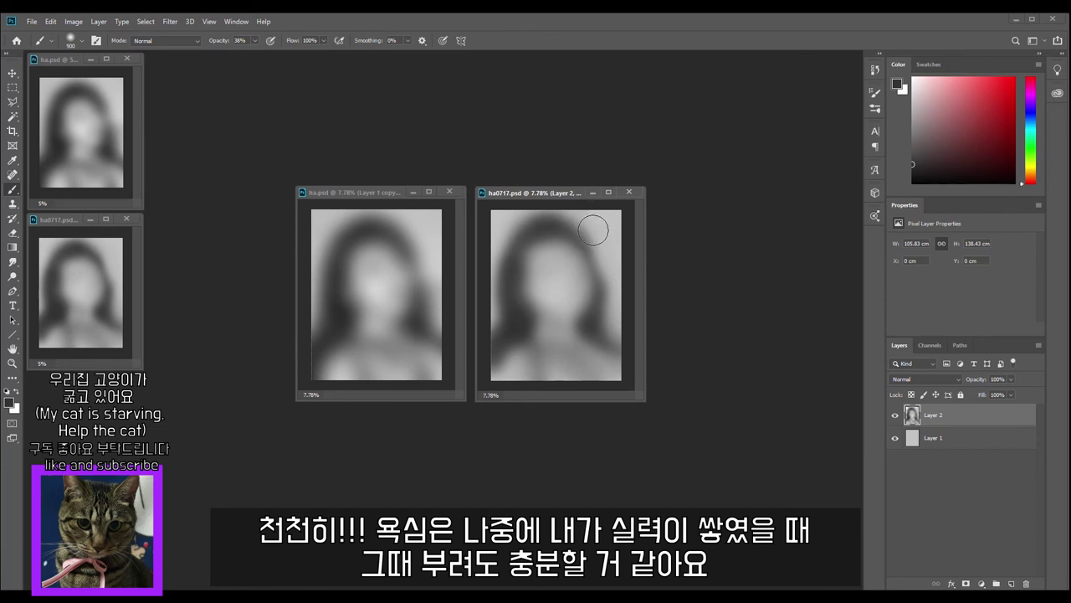
{"action": "key", "text": "ctrl"}
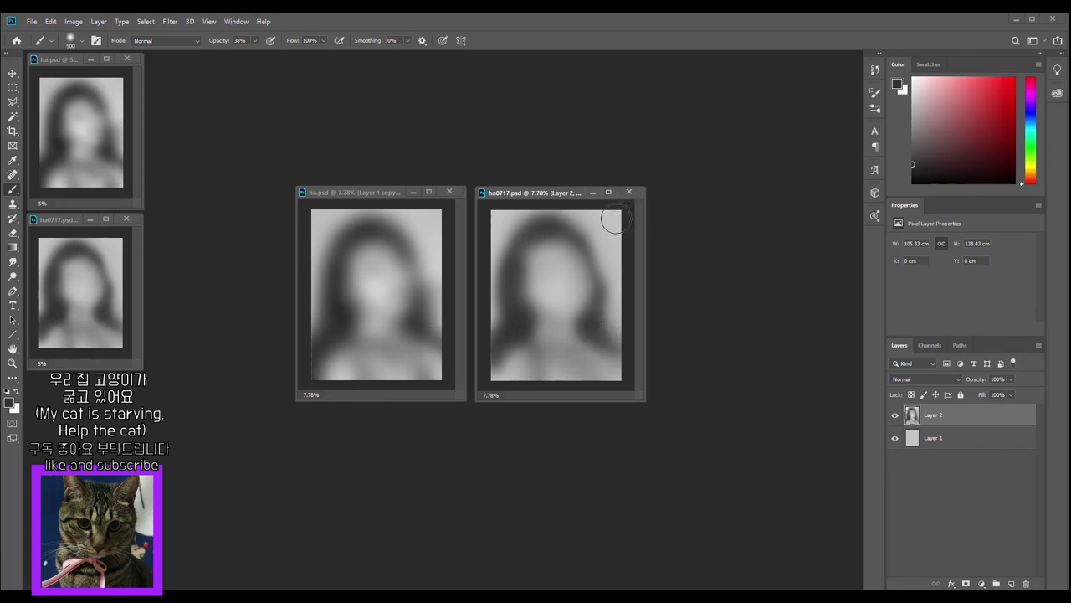
{"action": "left_click", "coordinate": [500, 237], "text": "alt"}
{"action": "left_click_drag", "start_coordinate": [493, 262], "coordinate": [485, 299]}
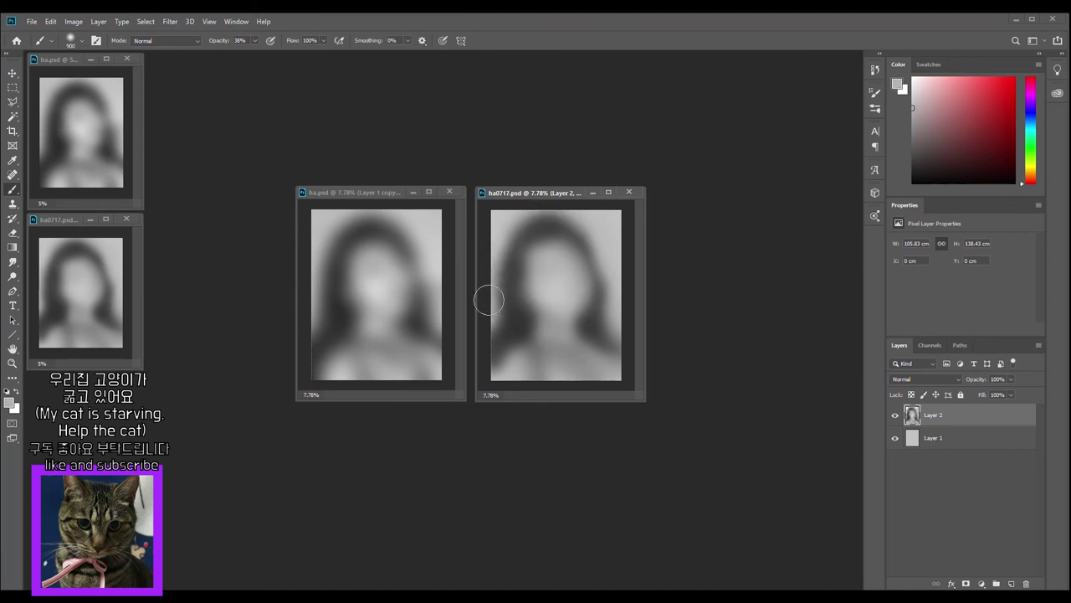
{"action": "key", "text": "ctrl+z"}
- Sample the dark hair beside the neck, pick a slightly darker gray, and deepen the left-hand hair with it
{"action": "key", "text": "alt"}
{"action": "left_click", "coordinate": [519, 316], "text": "alt"}
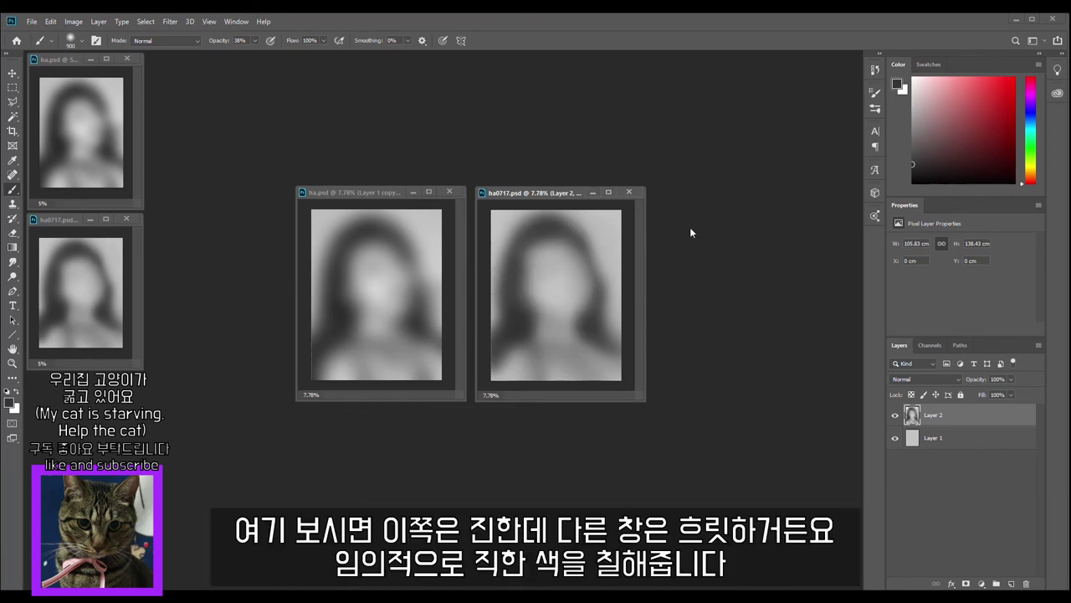
{"action": "left_click", "coordinate": [916, 169]}
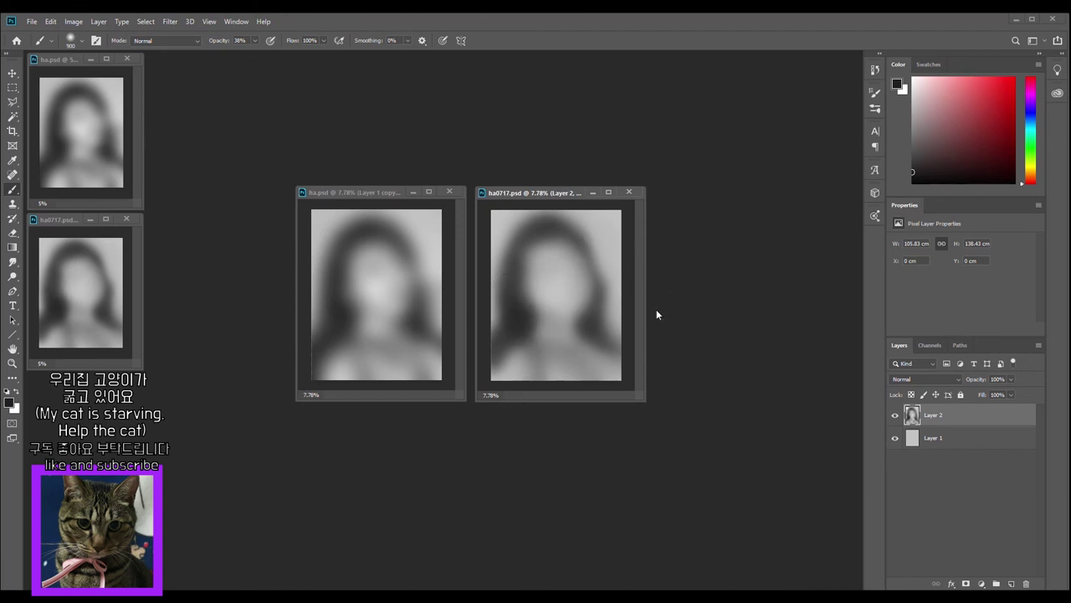
- Blend sampled gray across the base of the neck, and darken the lower left-hand hair with the tone beside it
{"action": "key", "text": "alt"}
{"action": "left_click", "coordinate": [579, 322], "text": "alt"}
{"action": "mouse_move", "coordinate": [585, 345]}
{"action": "left_mouse_down"}
{"action": "mouse_move", "coordinate": [578, 338]}
{"action": "mouse_move", "coordinate": [583, 354]}
{"action": "mouse_move", "coordinate": [582, 339]}
{"action": "mouse_move", "coordinate": [546, 326]}
{"action": "mouse_move", "coordinate": [529, 342]}
{"action": "mouse_move", "coordinate": [540, 344]}
{"action": "left_mouse_up"}
{"action": "left_click", "coordinate": [533, 329], "text": "alt"}
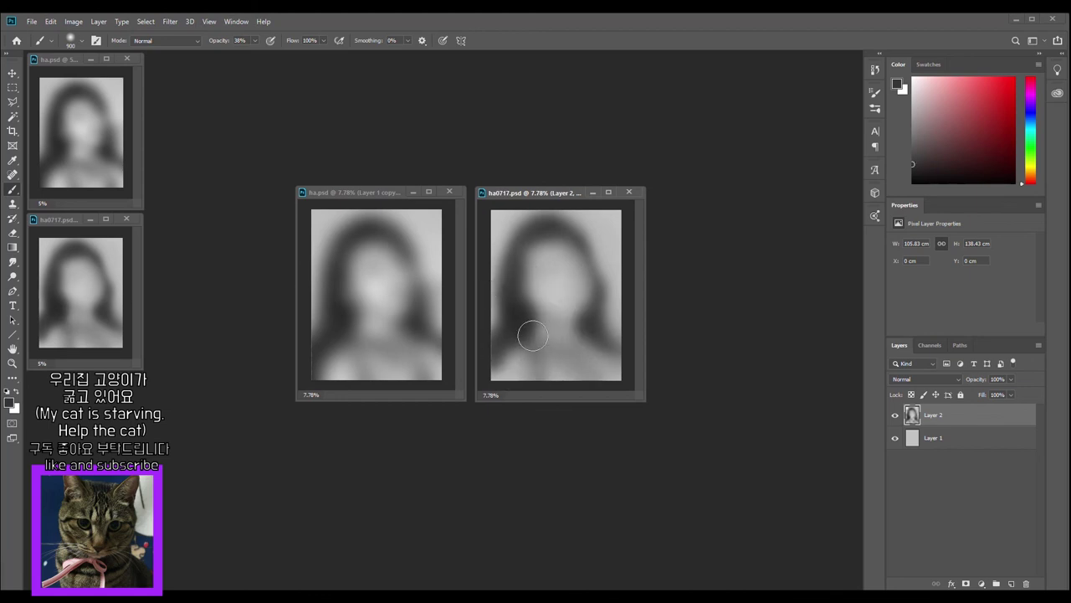
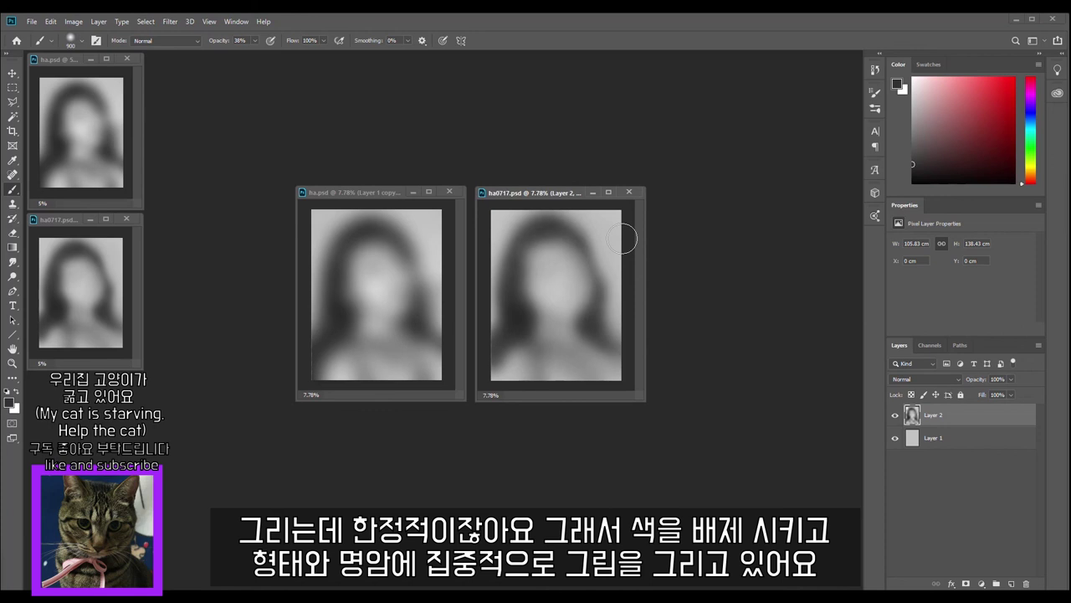
- Soften the hairline and the outer right-hand hair edge with mid gray sampled from the upper forehead
{"action": "key", "text": "alt"}
{"action": "left_click", "coordinate": [554, 248], "text": "alt"}
{"action": "key", "text": "ctrl"}
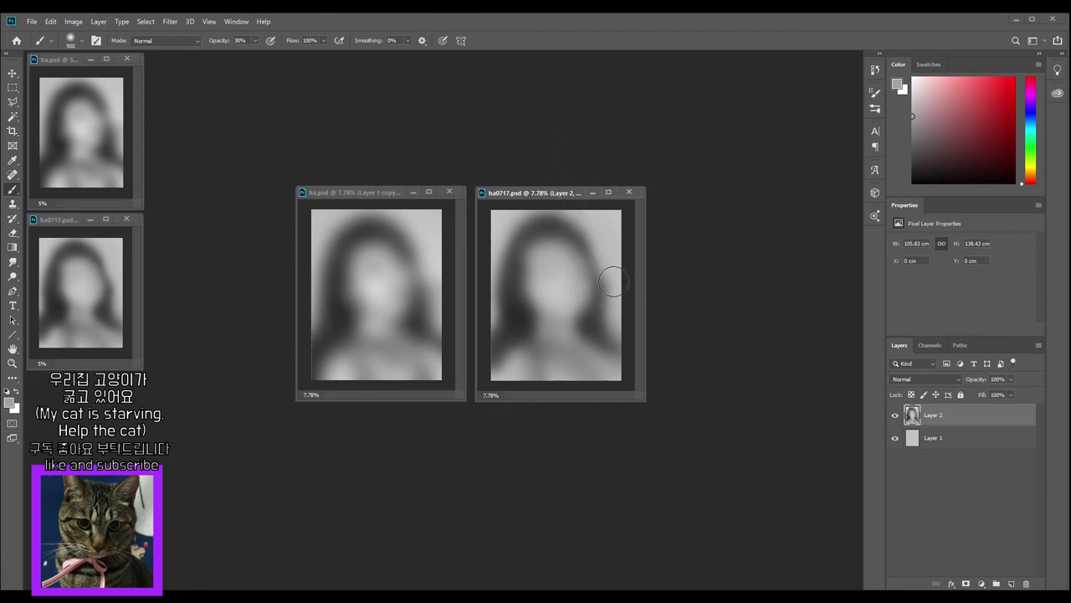
{"action": "key", "text": "ctrl"}
{"action": "key", "text": "ctrl"}
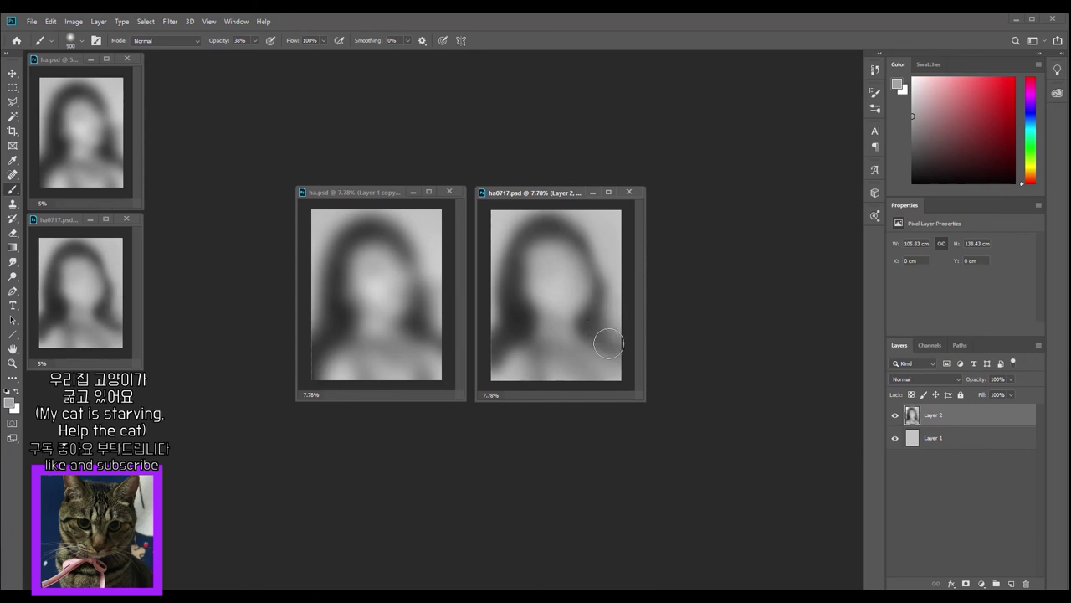
{"action": "key", "text": "ctrl"}
- Touch up the upper hair with dark gray from the crown, and blend the right cheek edge with sampled face gray
{"action": "left_click", "coordinate": [559, 234], "text": "alt"}
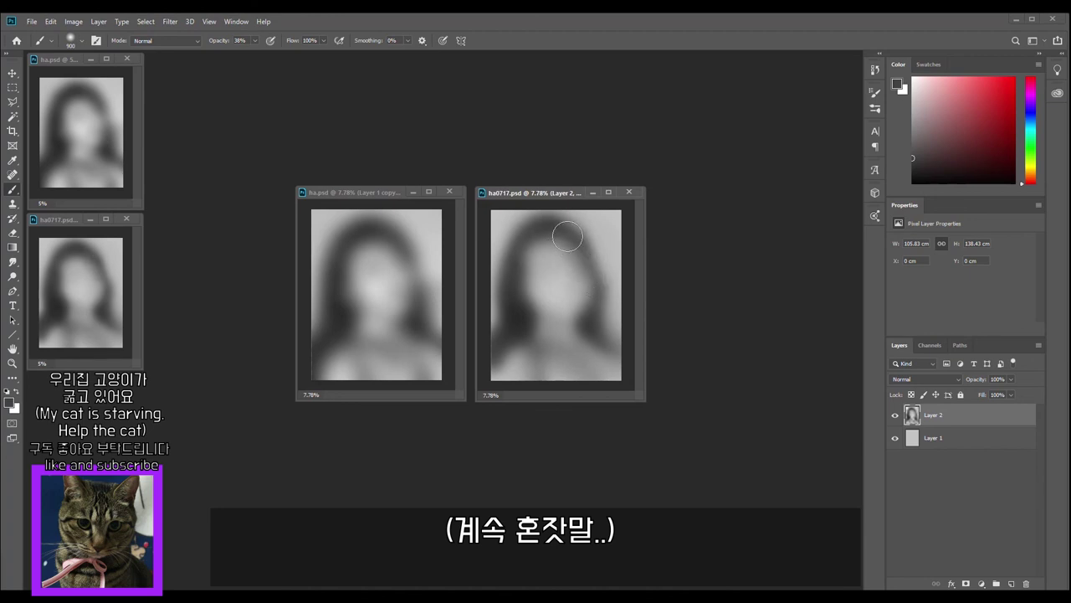
{"action": "left_click", "coordinate": [557, 276], "text": "alt"}
{"action": "key", "text": "ctrl"}
{"action": "key", "text": "alt"}
{"action": "left_click", "coordinate": [591, 298]}
- Darken the right-hand hair with tones sampled from the painting and reference, and blend the hair into the shoulder
{"action": "left_click", "coordinate": [593, 321], "text": "alt"}
{"action": "left_click", "coordinate": [343, 303], "text": "alt"}
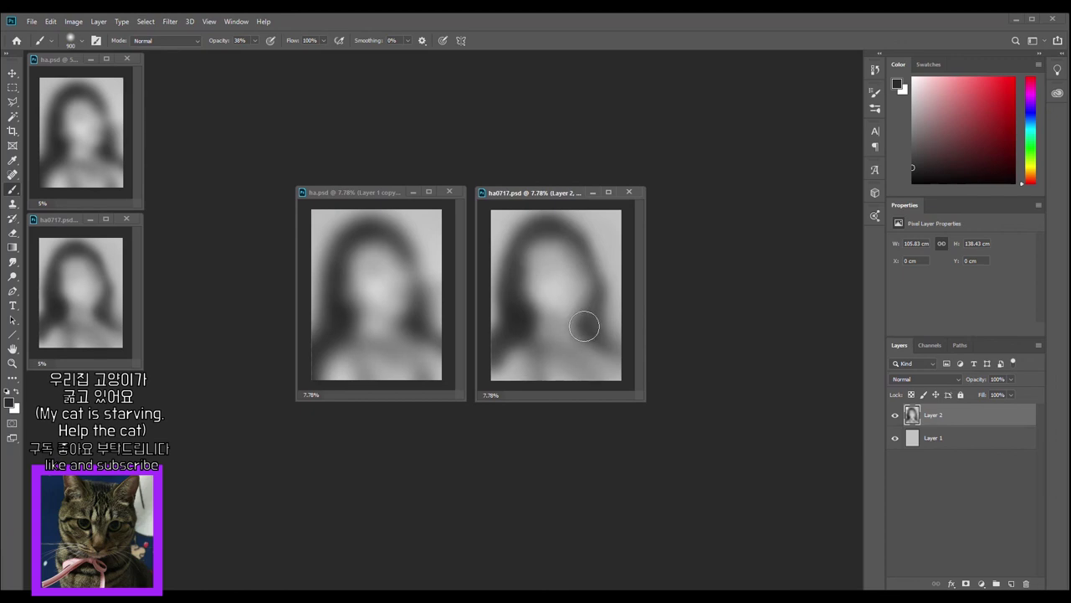
{"action": "left_click", "coordinate": [574, 335], "text": "alt"}
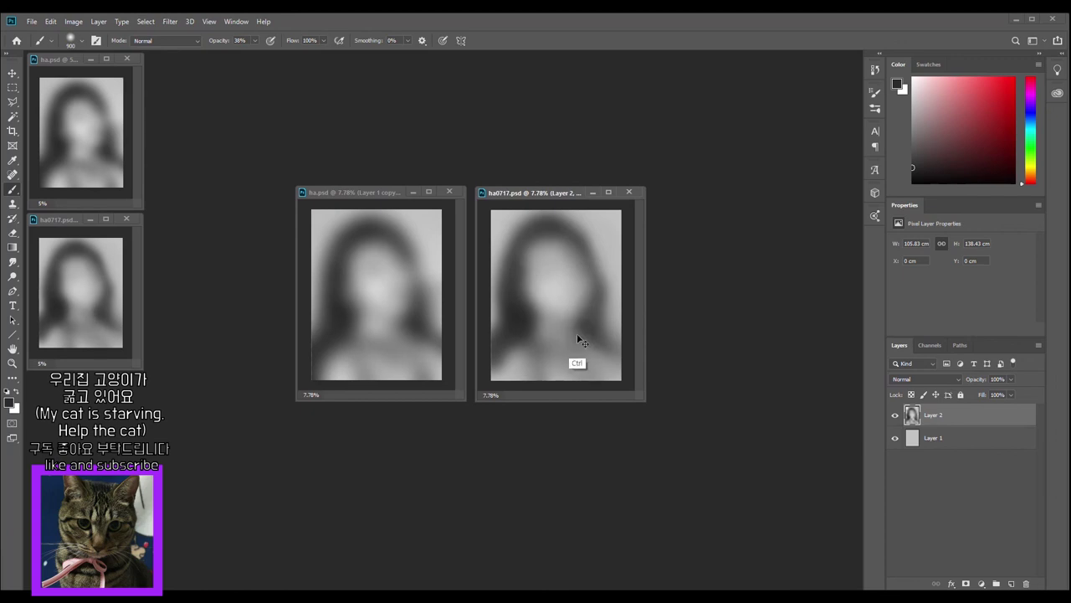
{"action": "left_click_drag", "start_coordinate": [577, 331], "coordinate": [586, 358]}
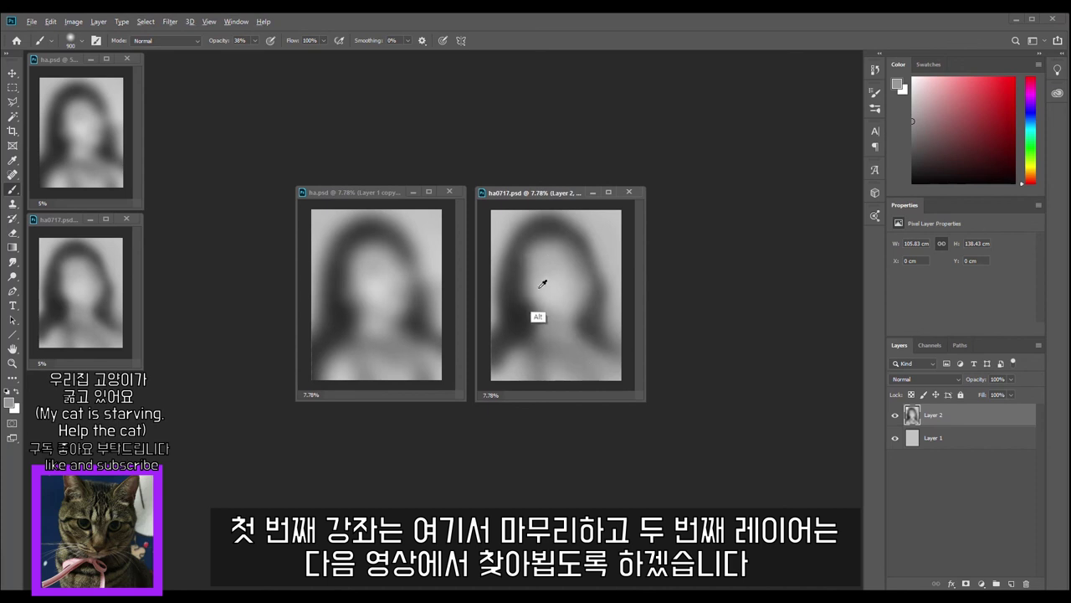
- Blend the left side of the face with gray sampled from the cheek, and nudge the painting's window closer to the reference
{"action": "key", "text": "ctrl"}
{"action": "key", "text": "ctrl"}
{"action": "key", "text": "alt"}
{"action": "left_click", "coordinate": [541, 286], "text": "alt"}
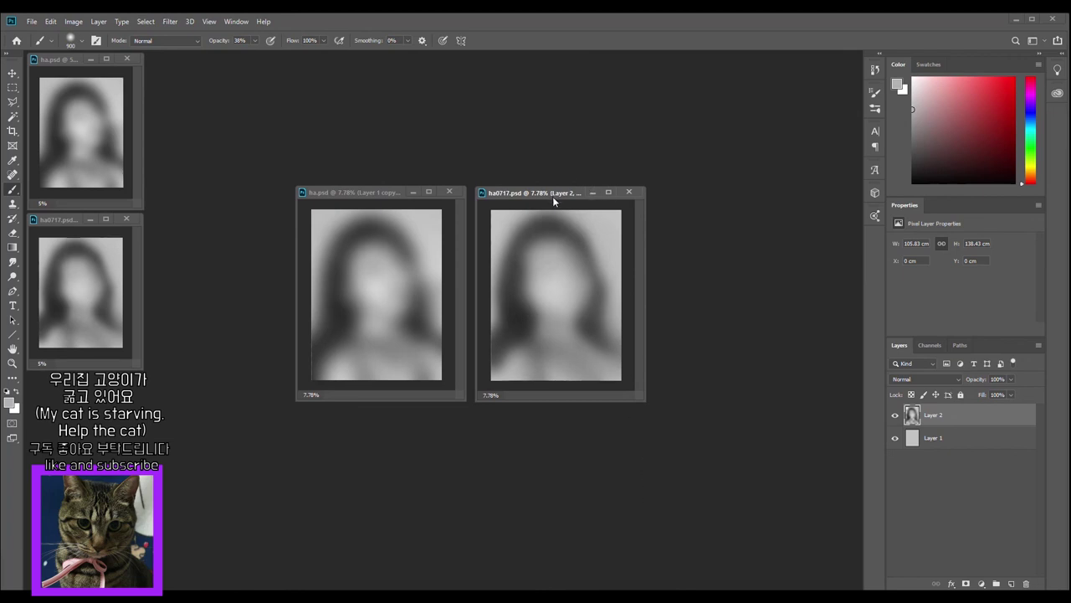
{"action": "left_click_drag", "start_coordinate": [538, 196], "coordinate": [536, 195]}
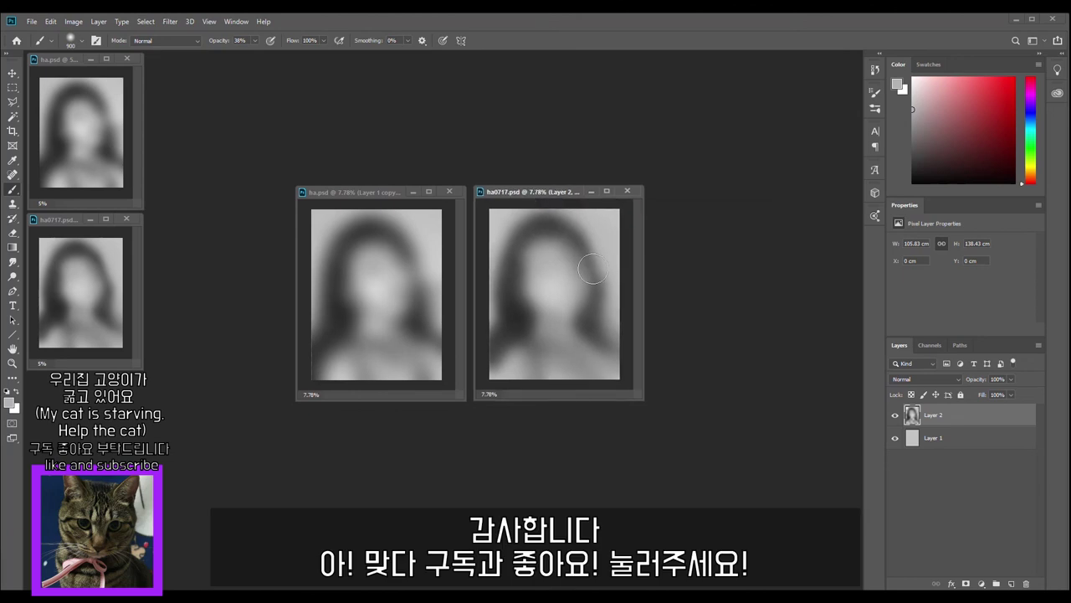